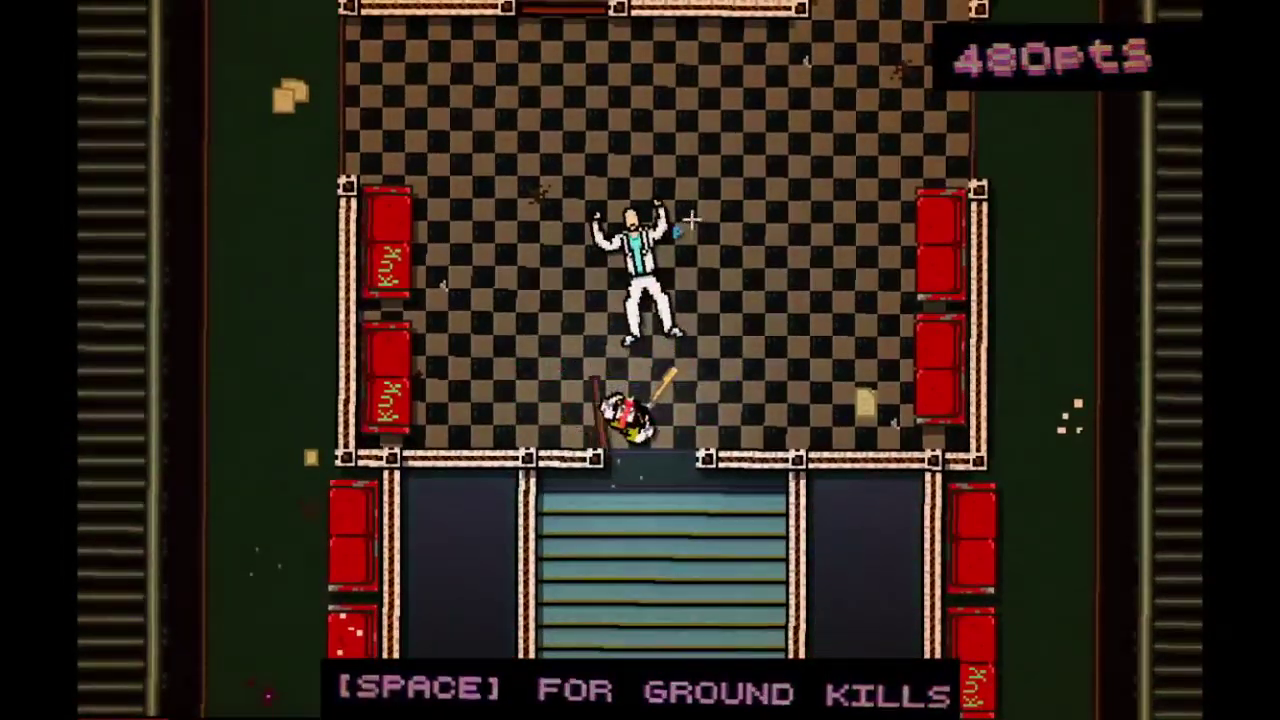
key("w")
Knock the white-suited enemy down with W, then finish him on the ground with Space.
key("space")
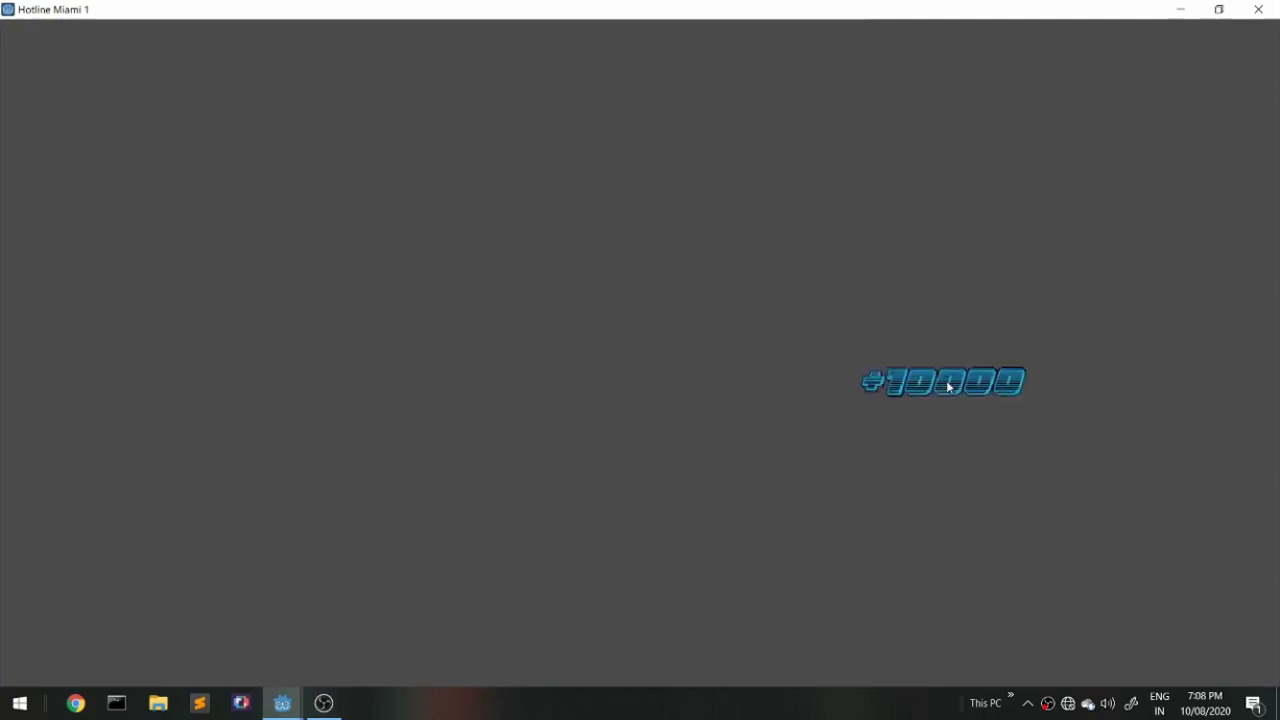
Spawn two more +10000 popups at different spots in the running demo window.
left_click(533, 383)
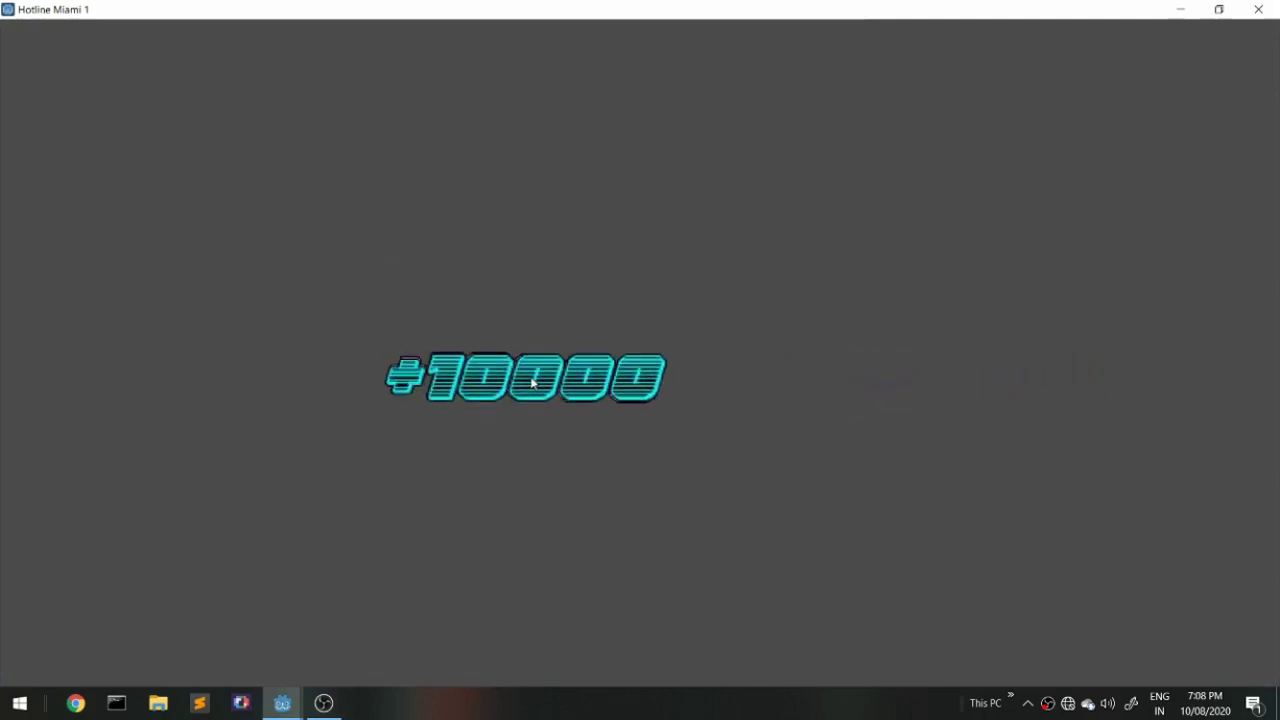
left_click(510, 258)
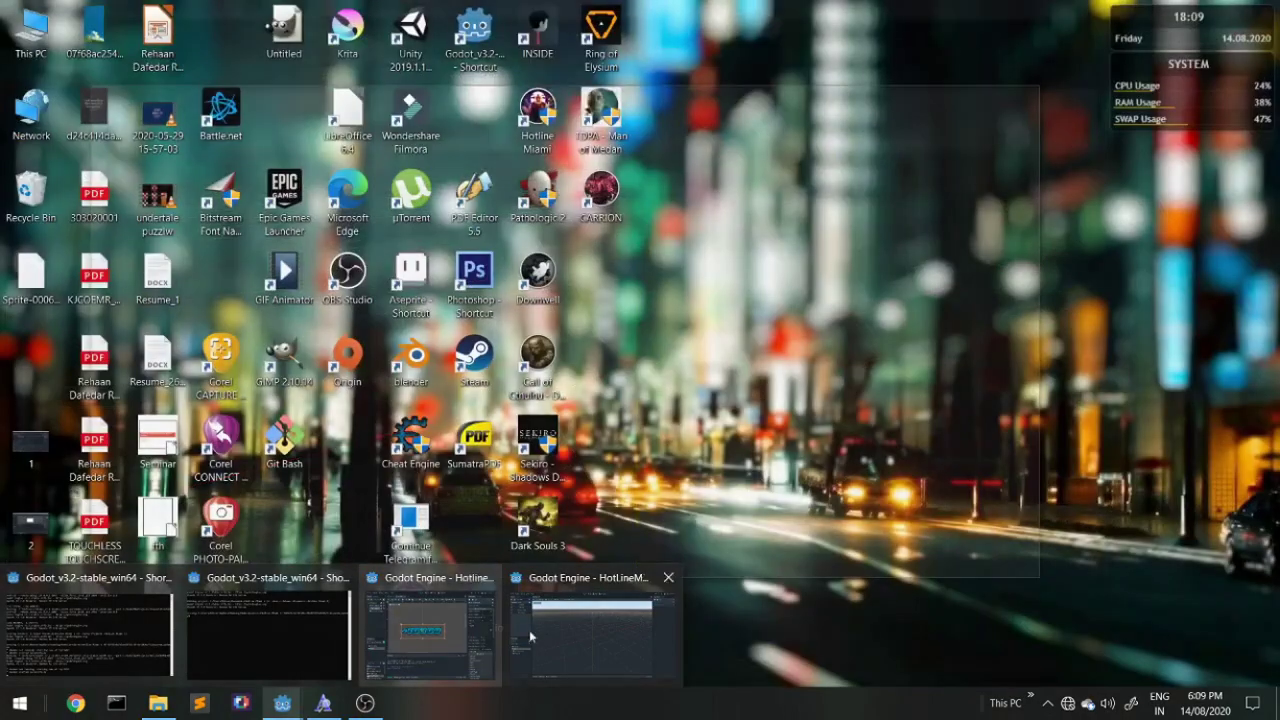
Create a 2D root node named World and save the scene as World.tscn.
left_click(552, 638)
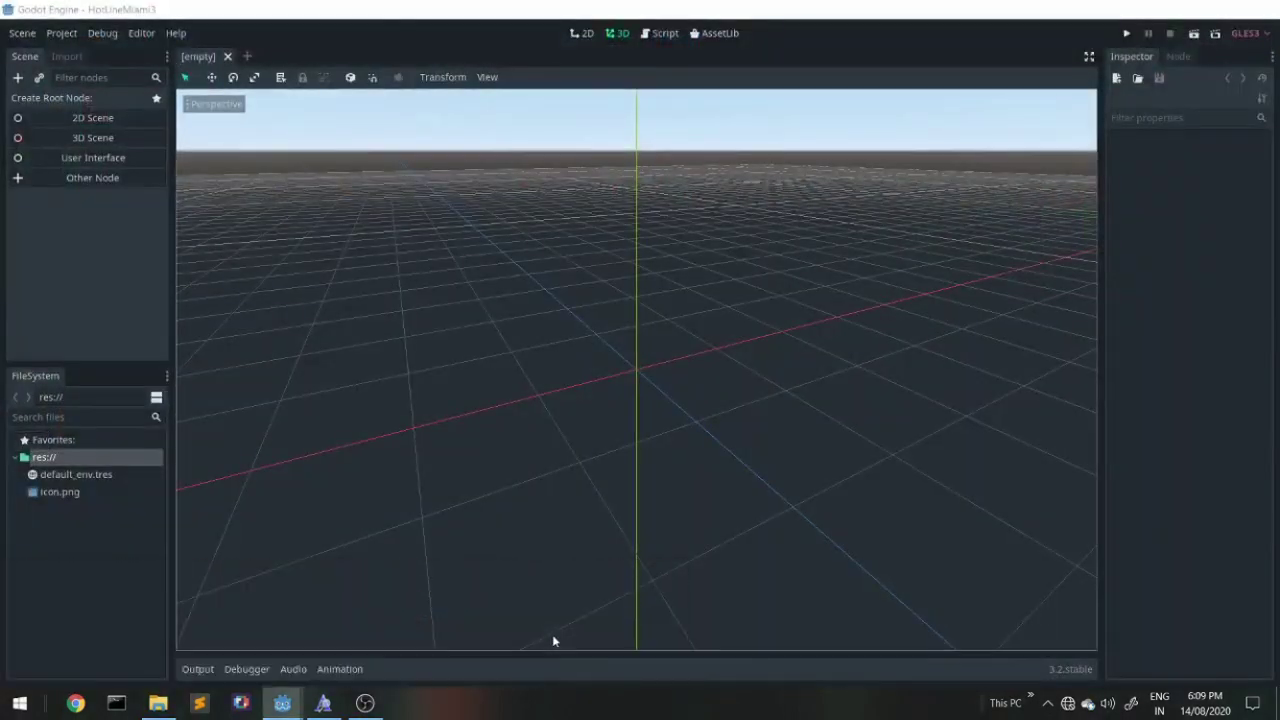
left_click(55, 121)
double_click(67, 102)
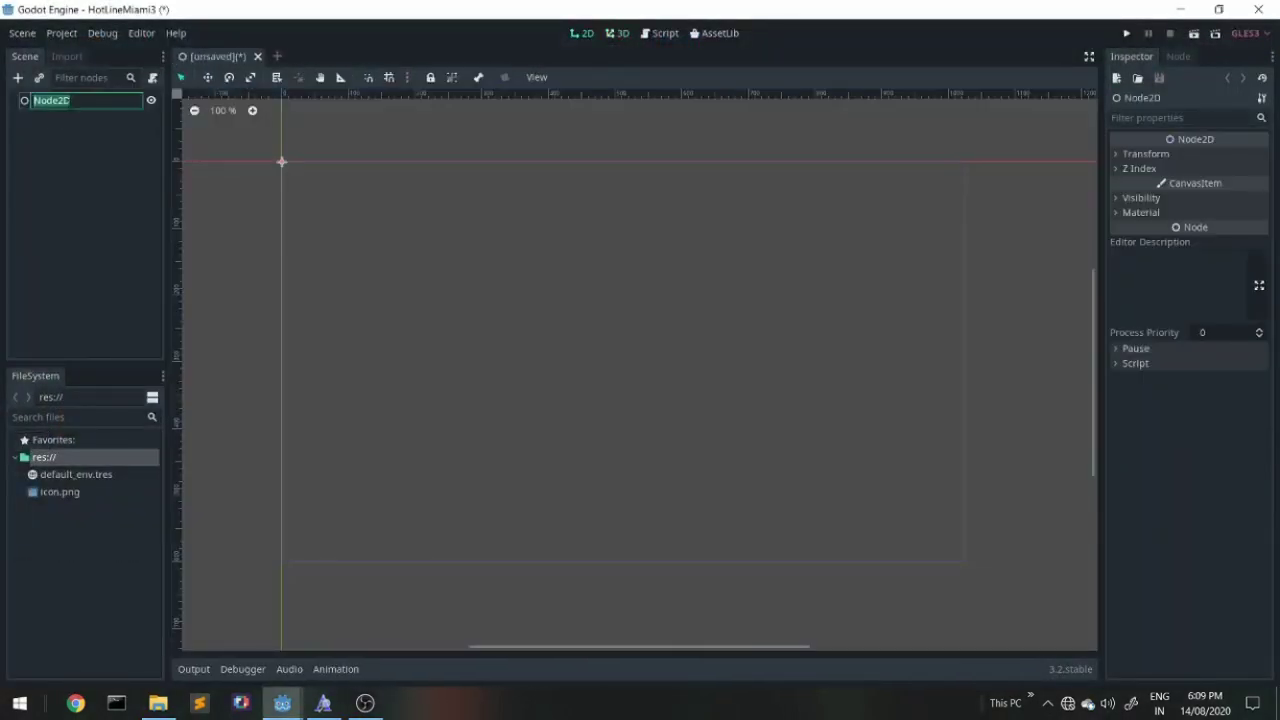
type("World")
key("Return")
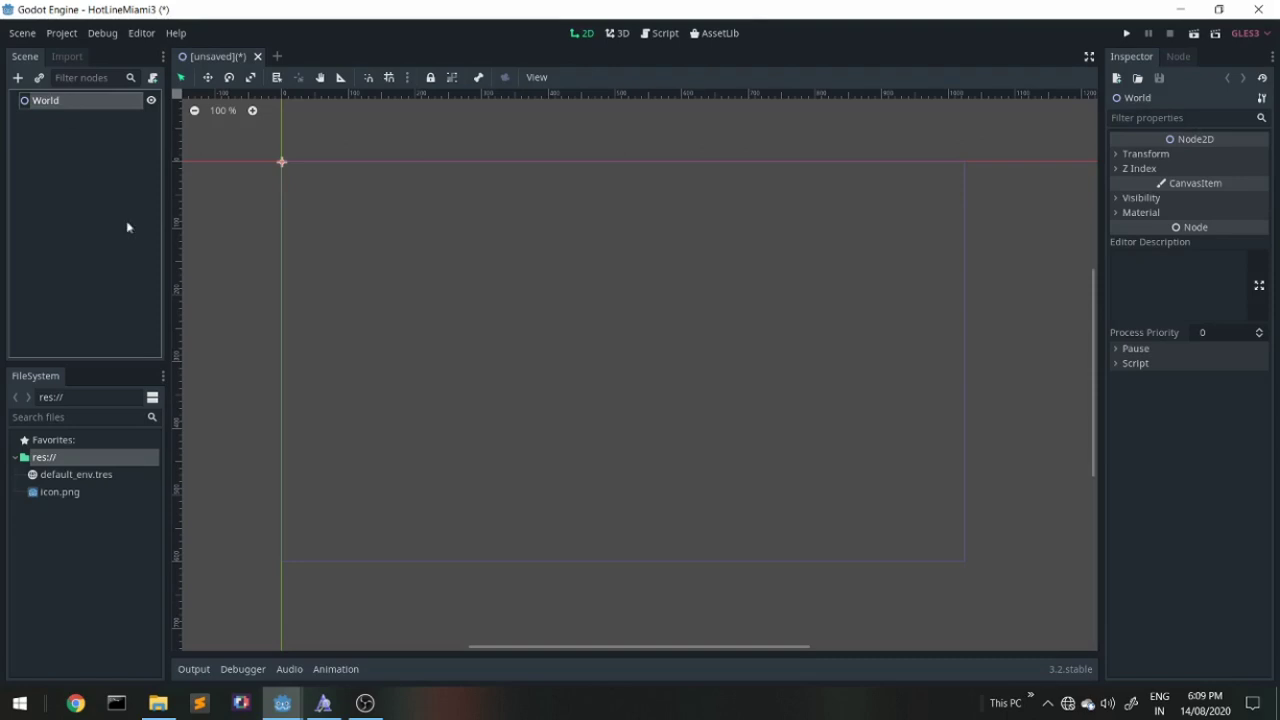
key("ctrl+s")
left_click(478, 588)
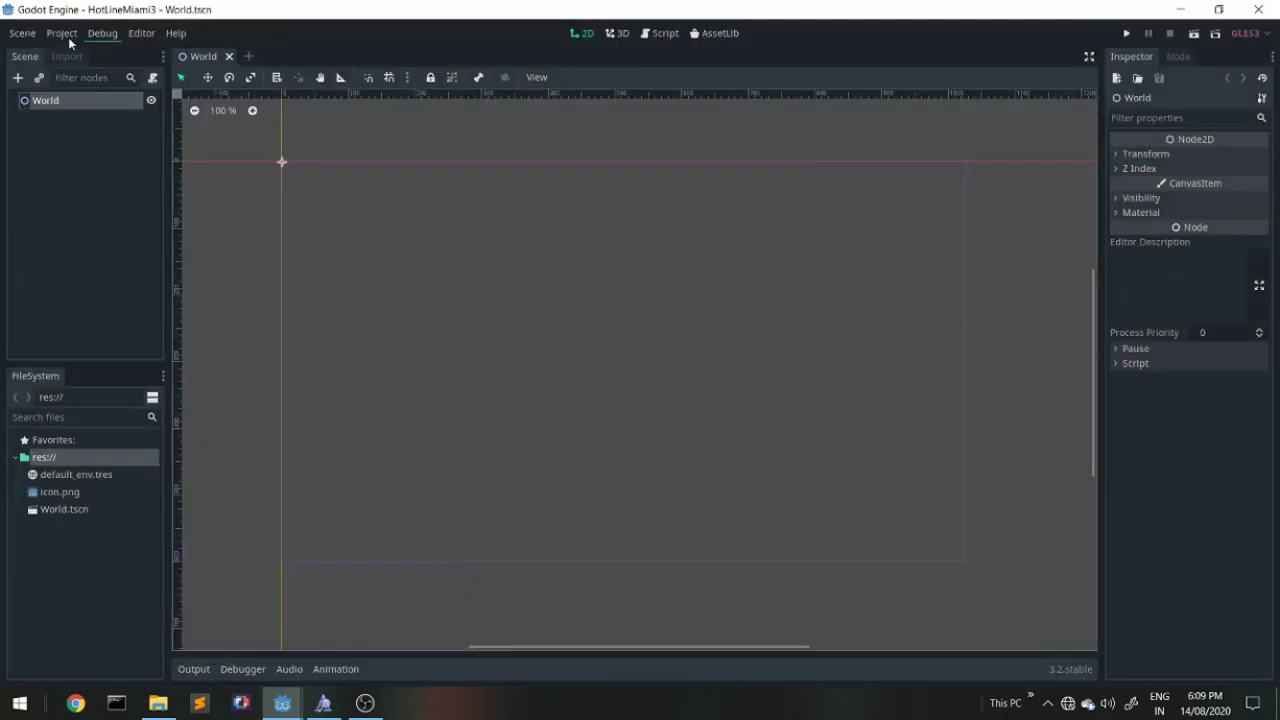
Run the project with World.tscn as the main scene, then close the game window.
left_click(1125, 35)
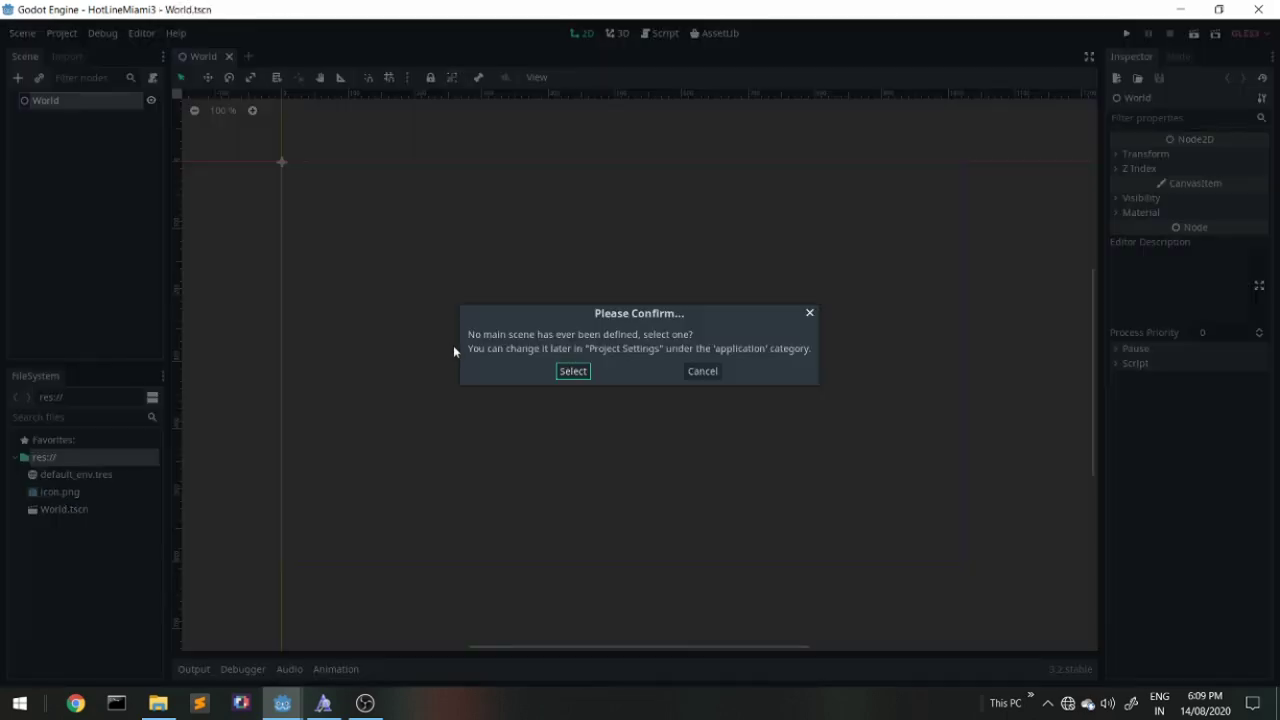
left_click(573, 371)
left_click(475, 584)
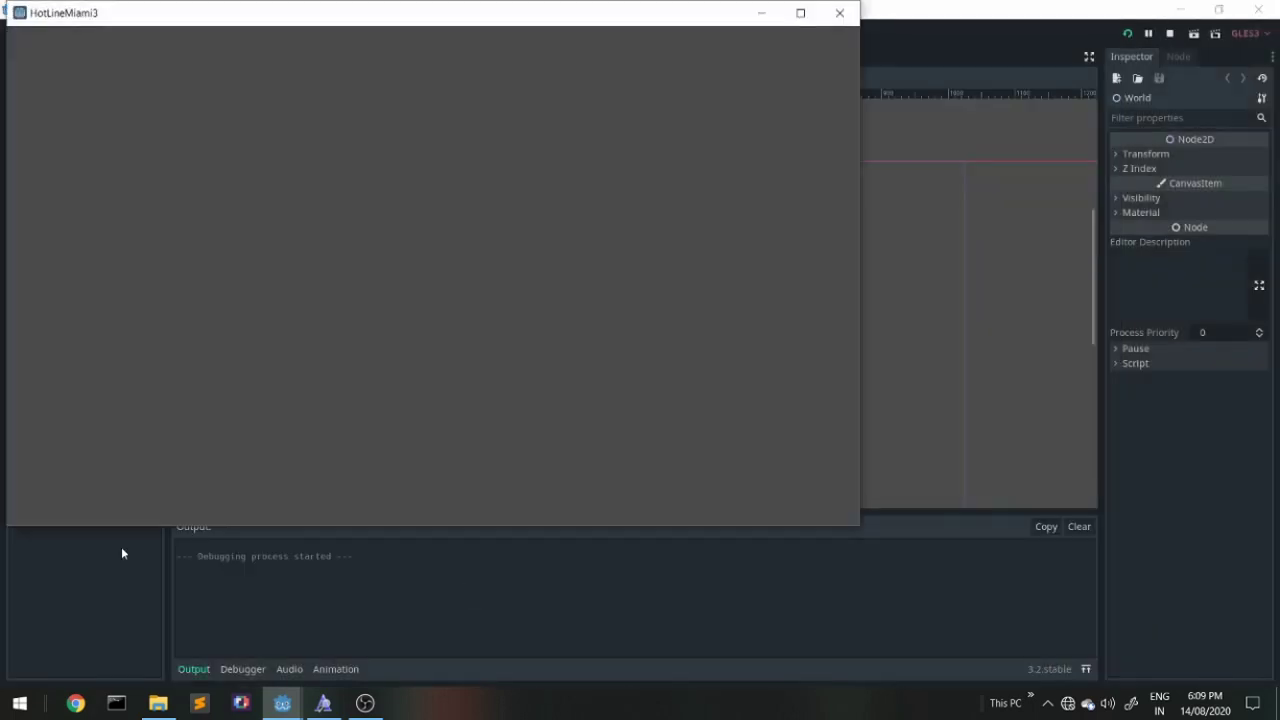
left_click(839, 13)
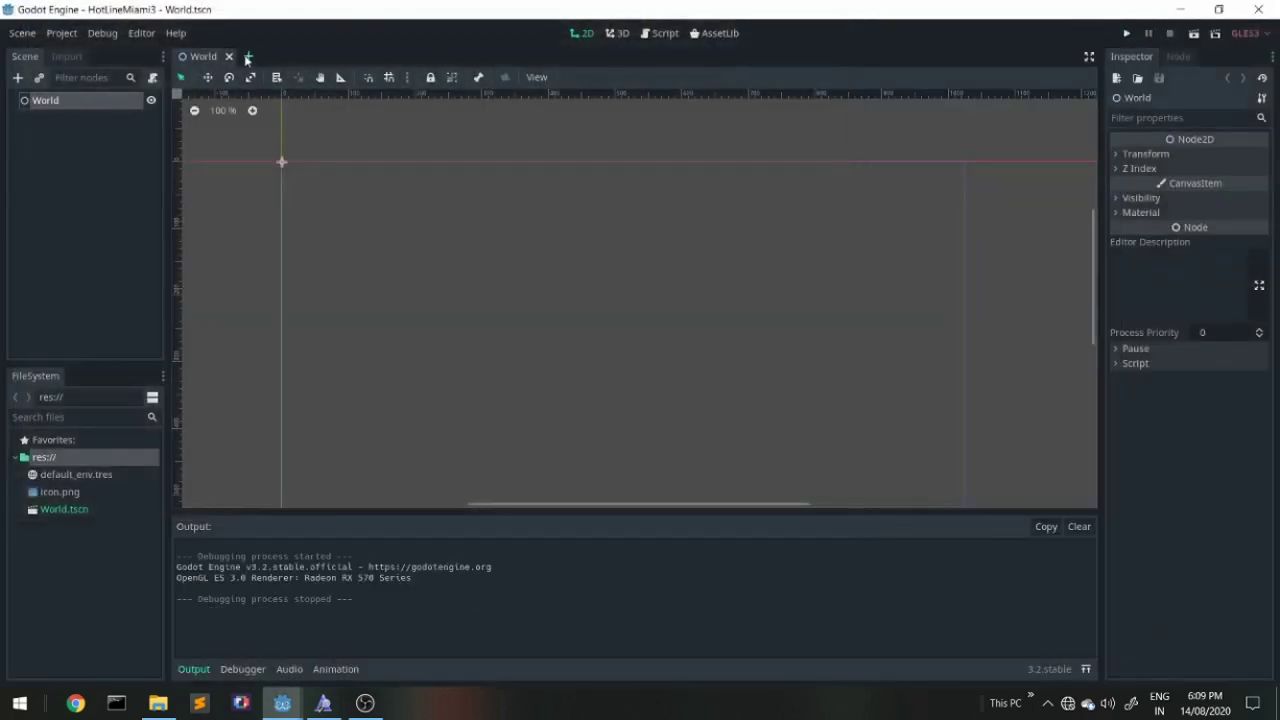
Create a new scene with a 2D root named KillPoints, saved as KillPoints.tscn.
left_click(248, 56)
left_click(107, 118)
double_click(96, 105)
type("KillPoints")
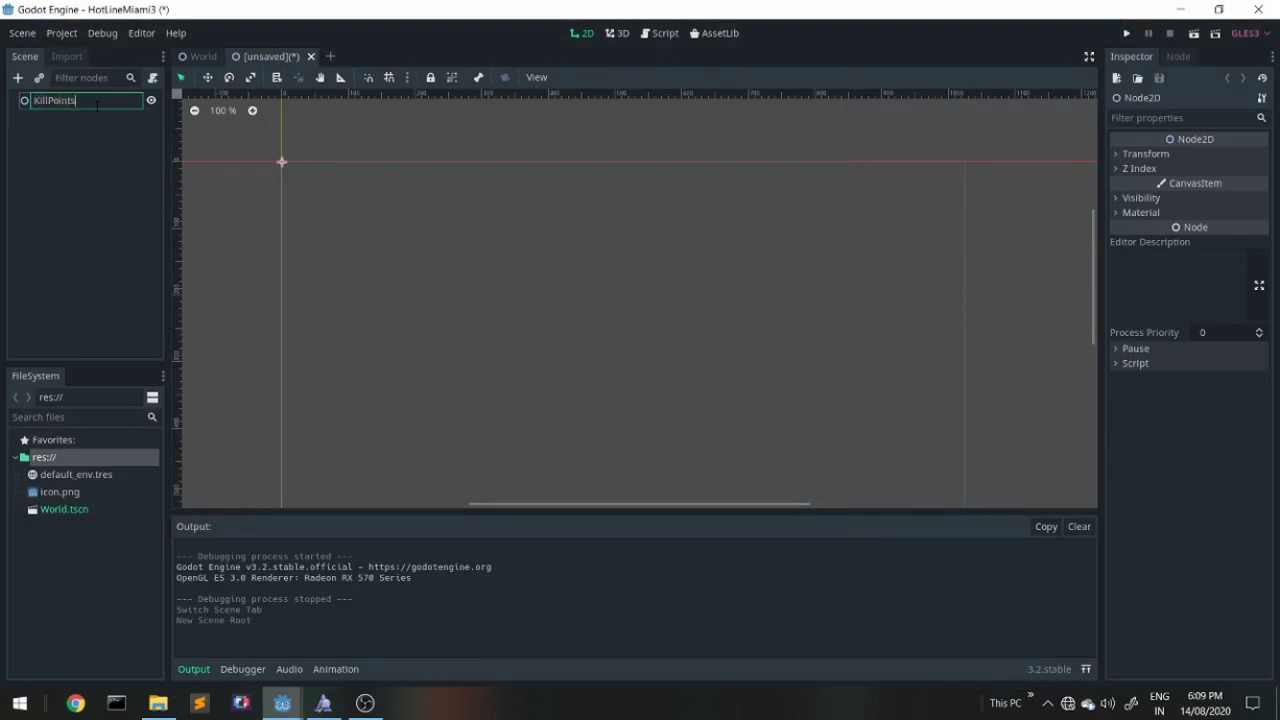
key("Return")
key("ctrl+s")
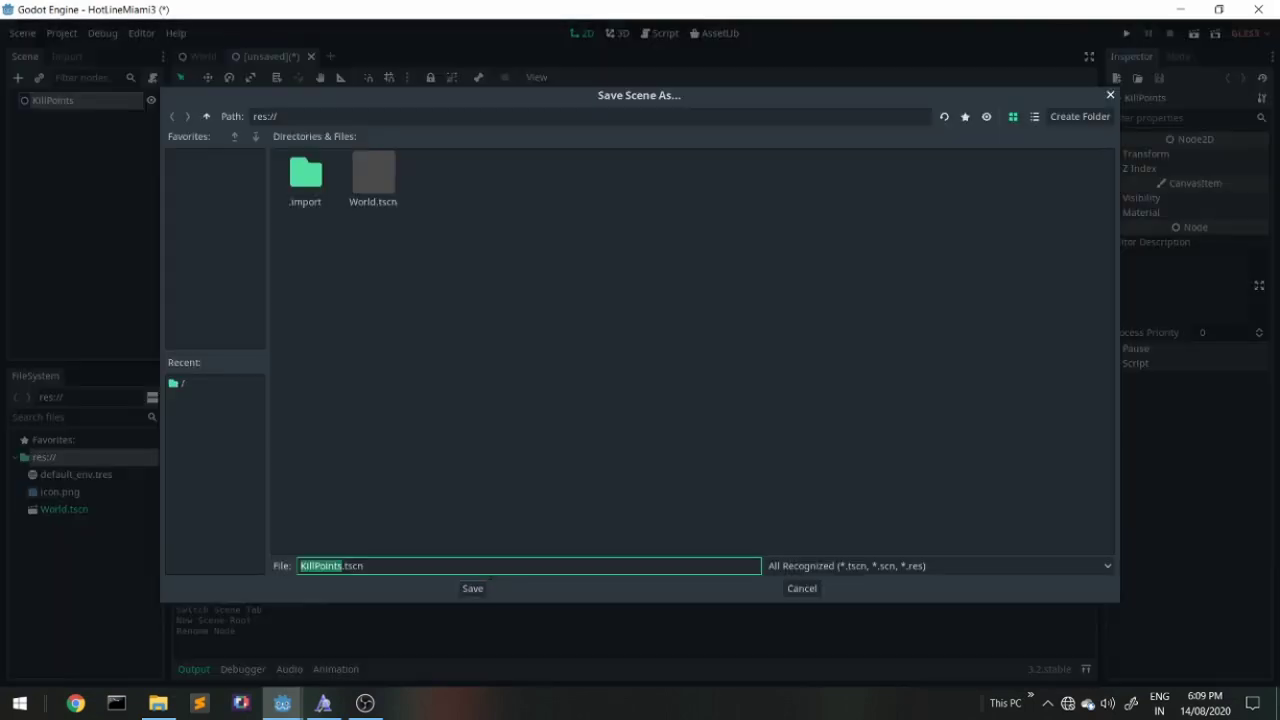
left_click(471, 589)
Add a RichTextLabel child node under KillPoints.
right_click(58, 101)
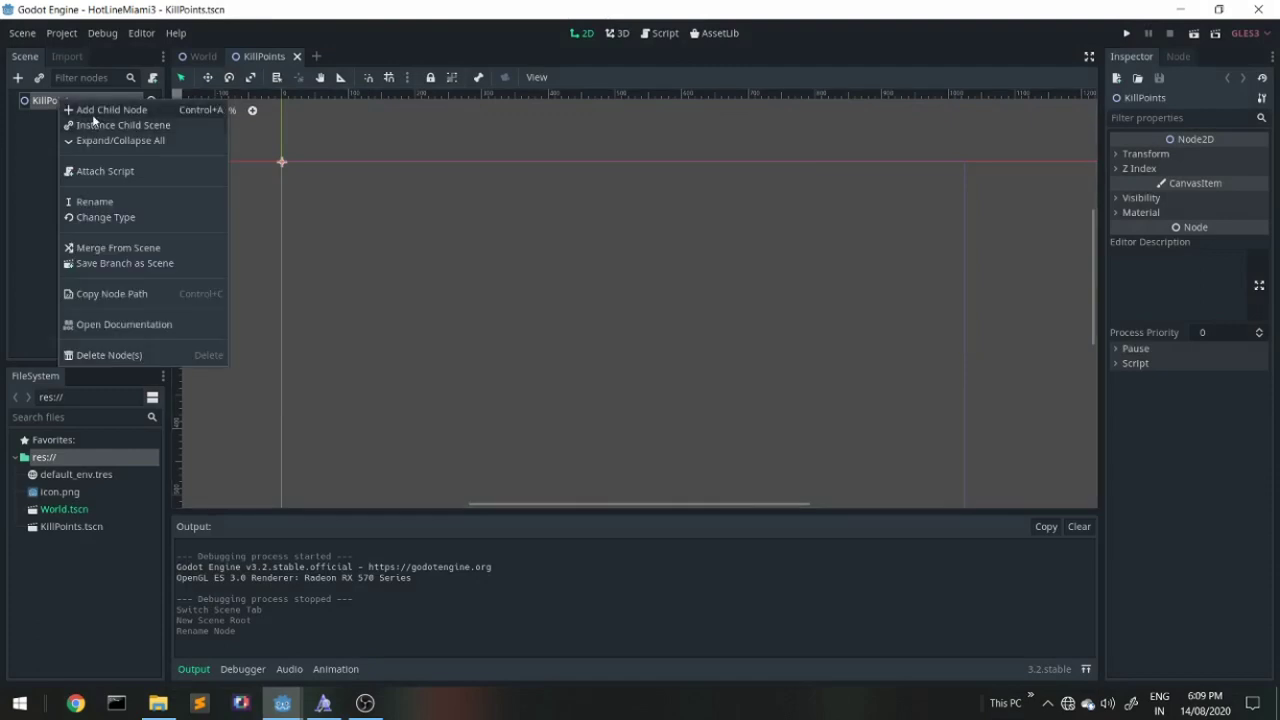
left_click(93, 117)
type("RichT")
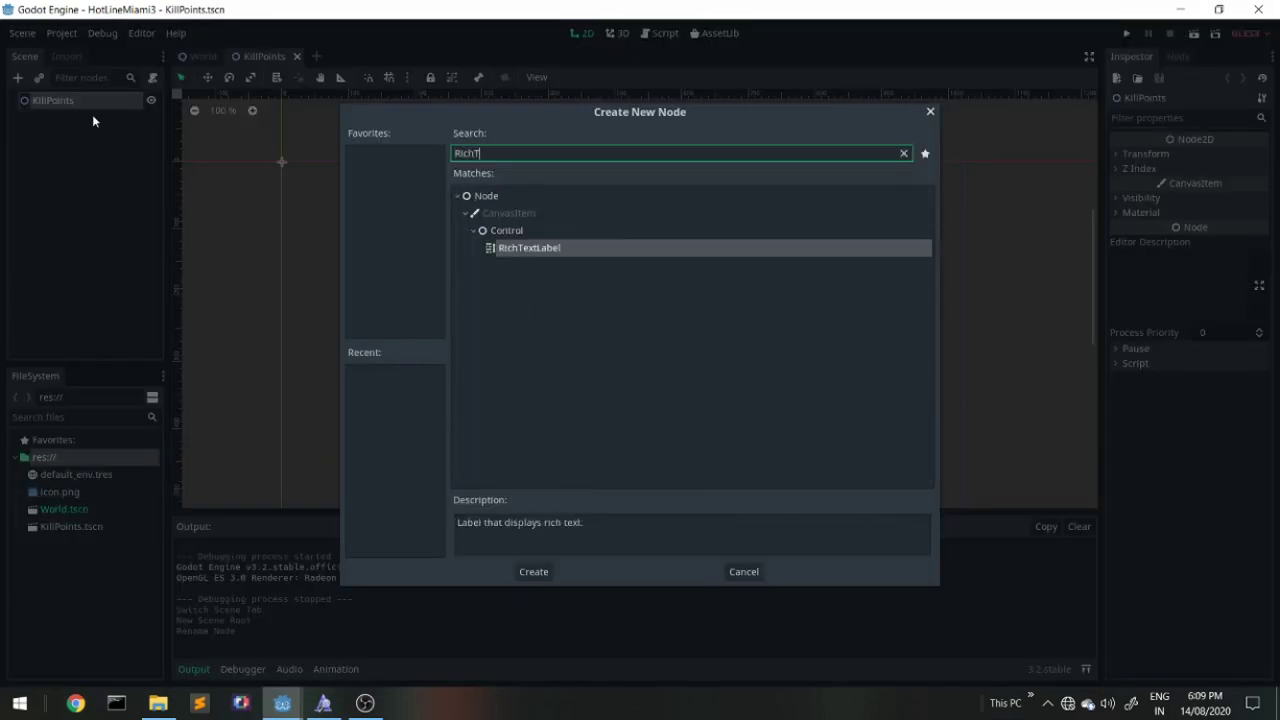
double_click(541, 247)
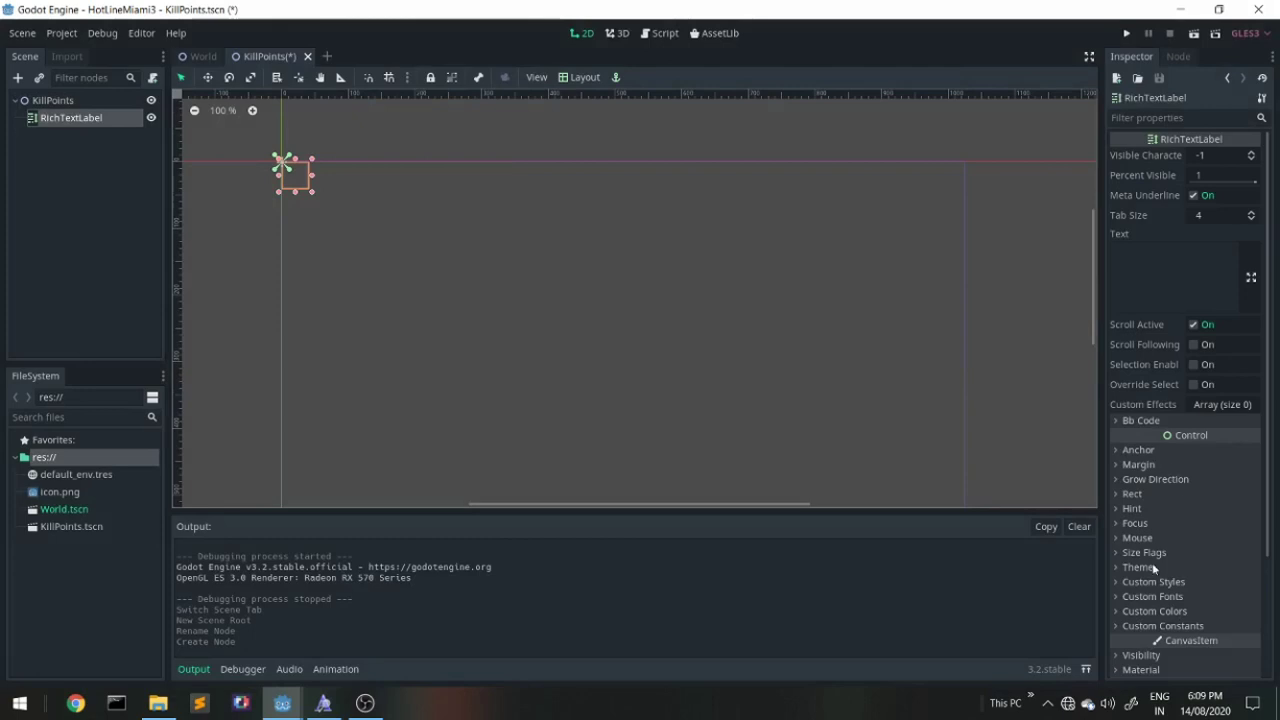
Preview the Justice Gradient Outline font, then expand the label's Custom Fonts properties.
left_click(330, 708)
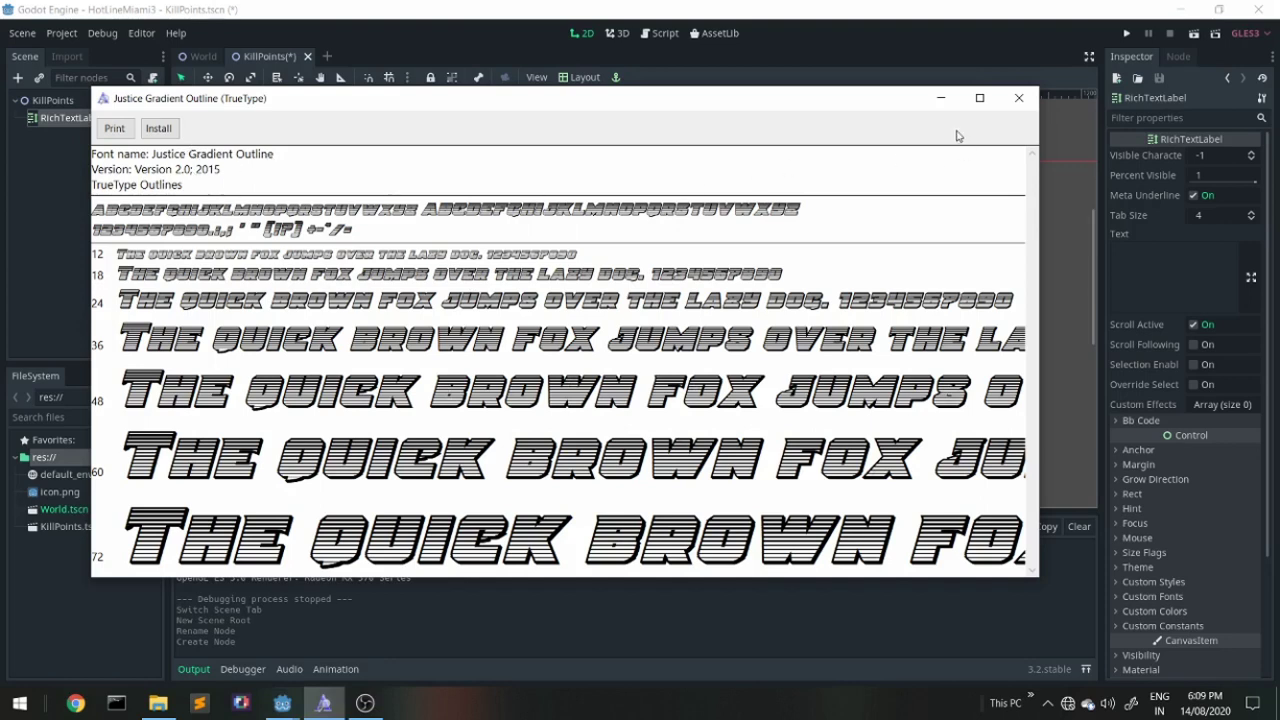
left_click(940, 98)
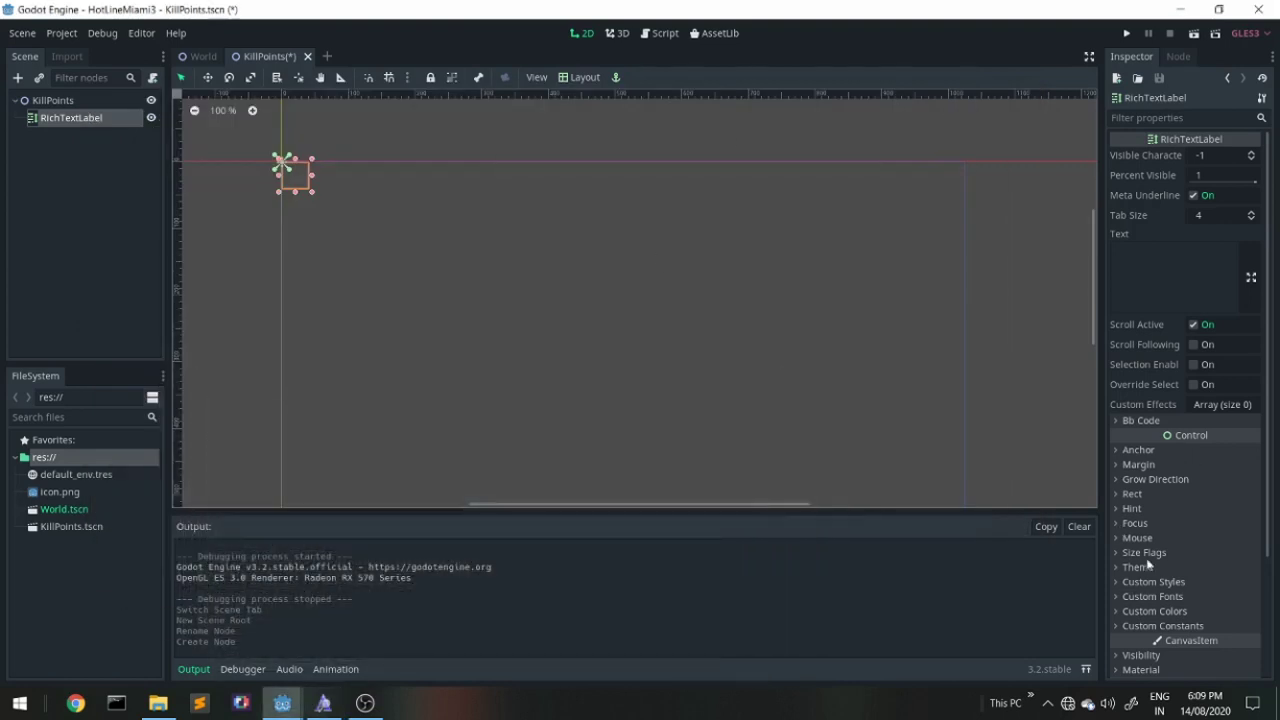
left_click(1165, 596)
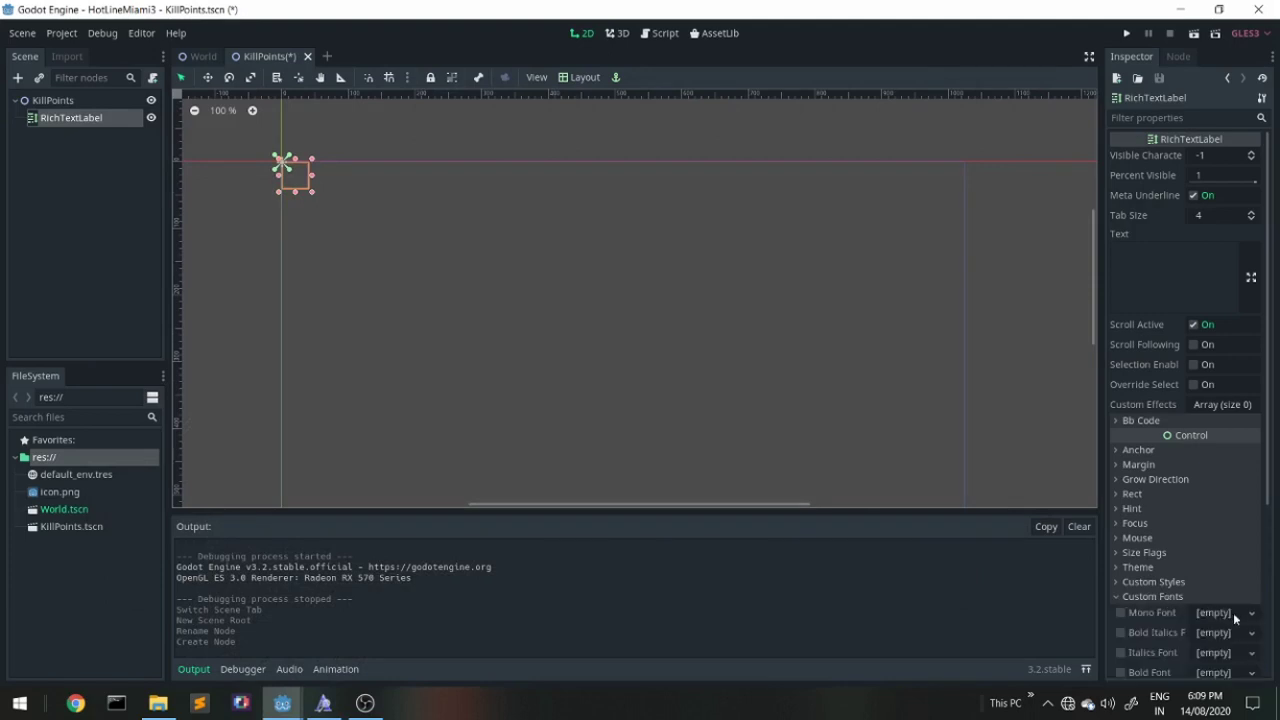
scroll(1225, 605, "down", 3)
Set Normal Font to a new DynamicFont and expand its Font settings.
left_click(1216, 489)
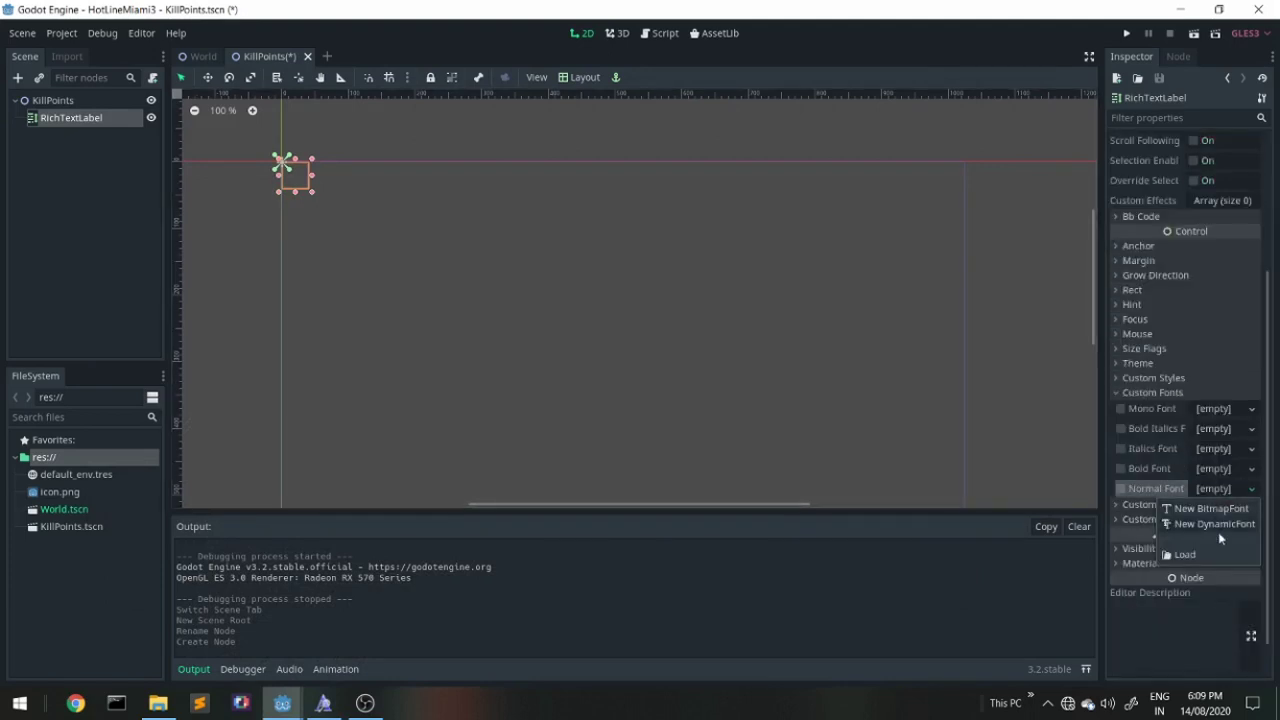
left_click(1218, 524)
left_click(1219, 490)
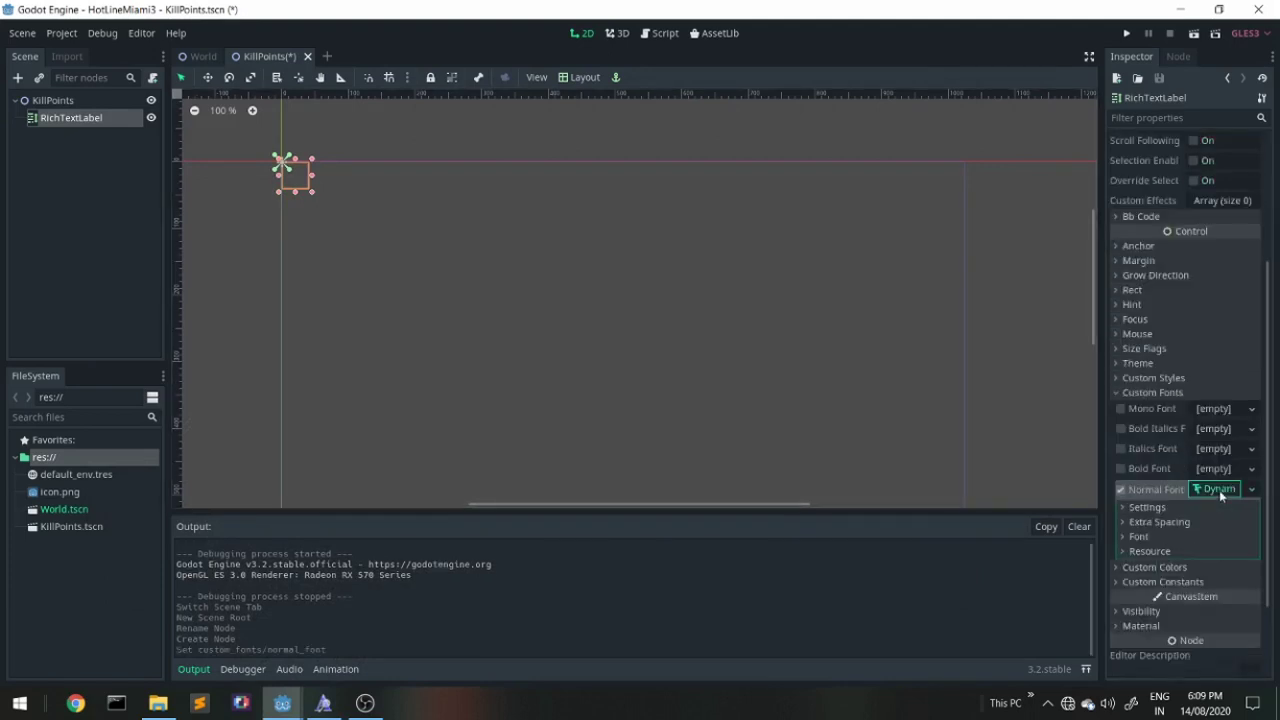
left_click(1152, 535)
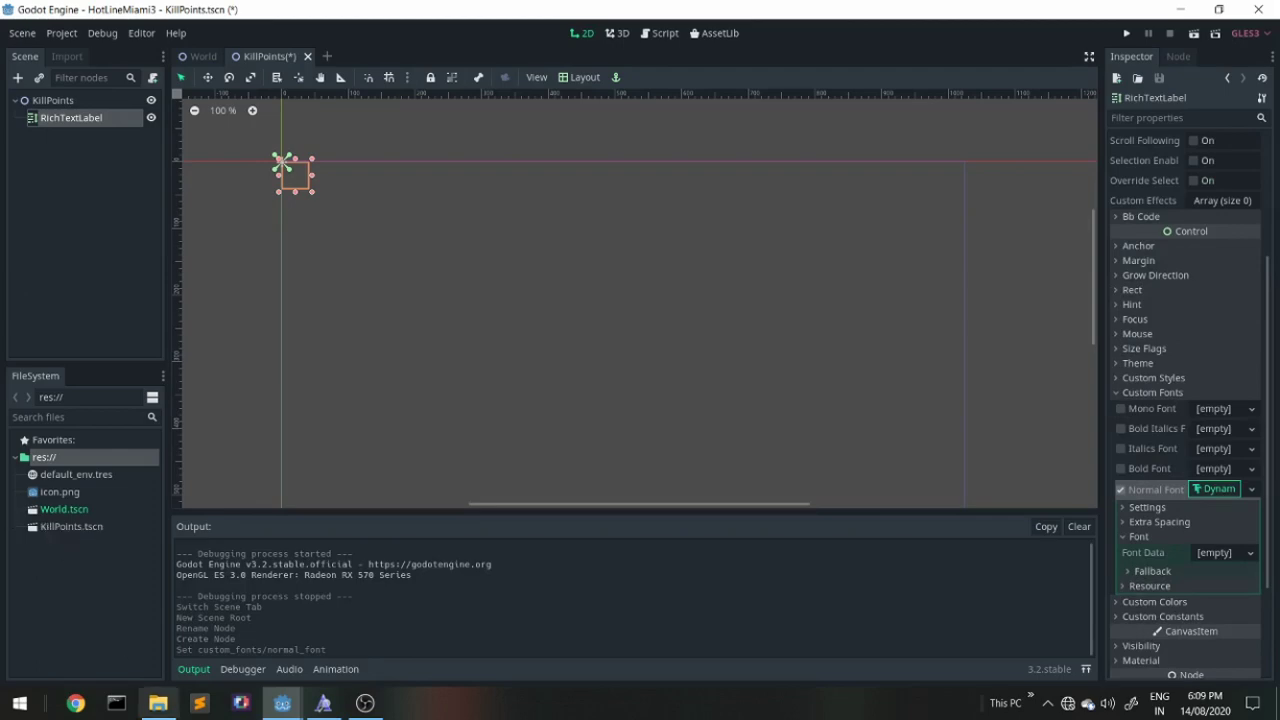
In File Explorer, navigate to the Godot Projects folder on drive E.
left_click(158, 703)
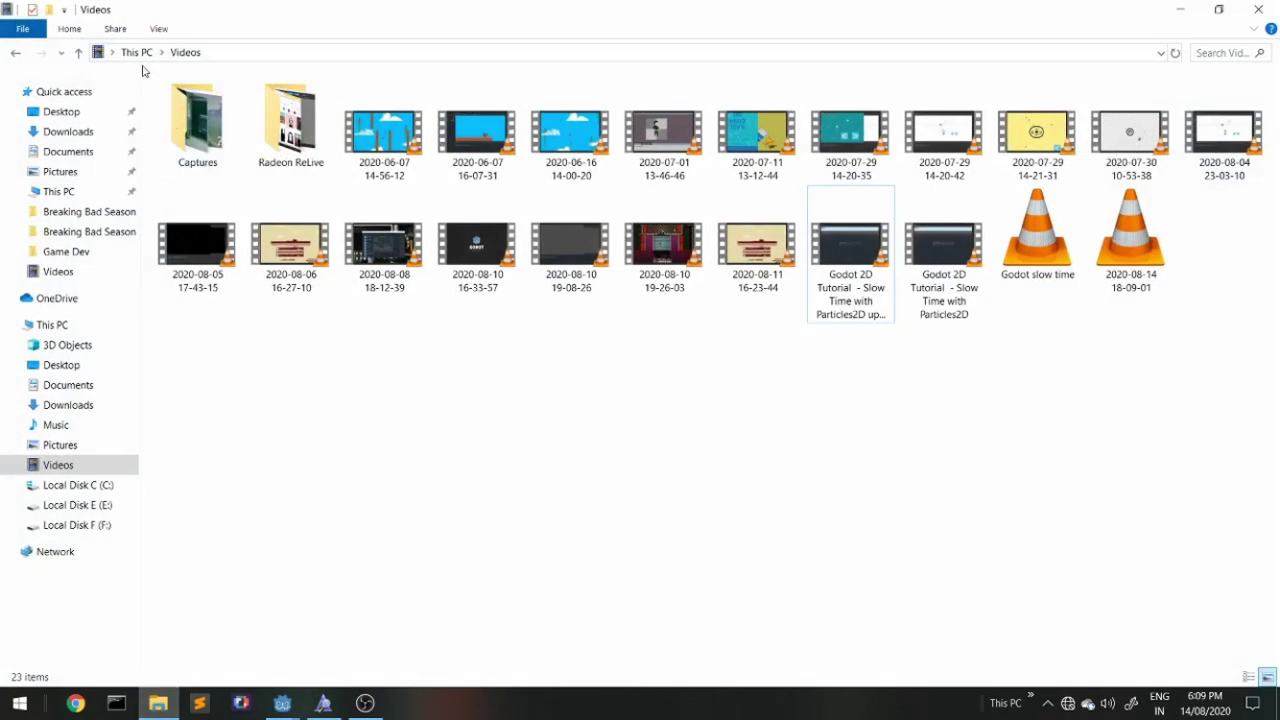
left_click(134, 53)
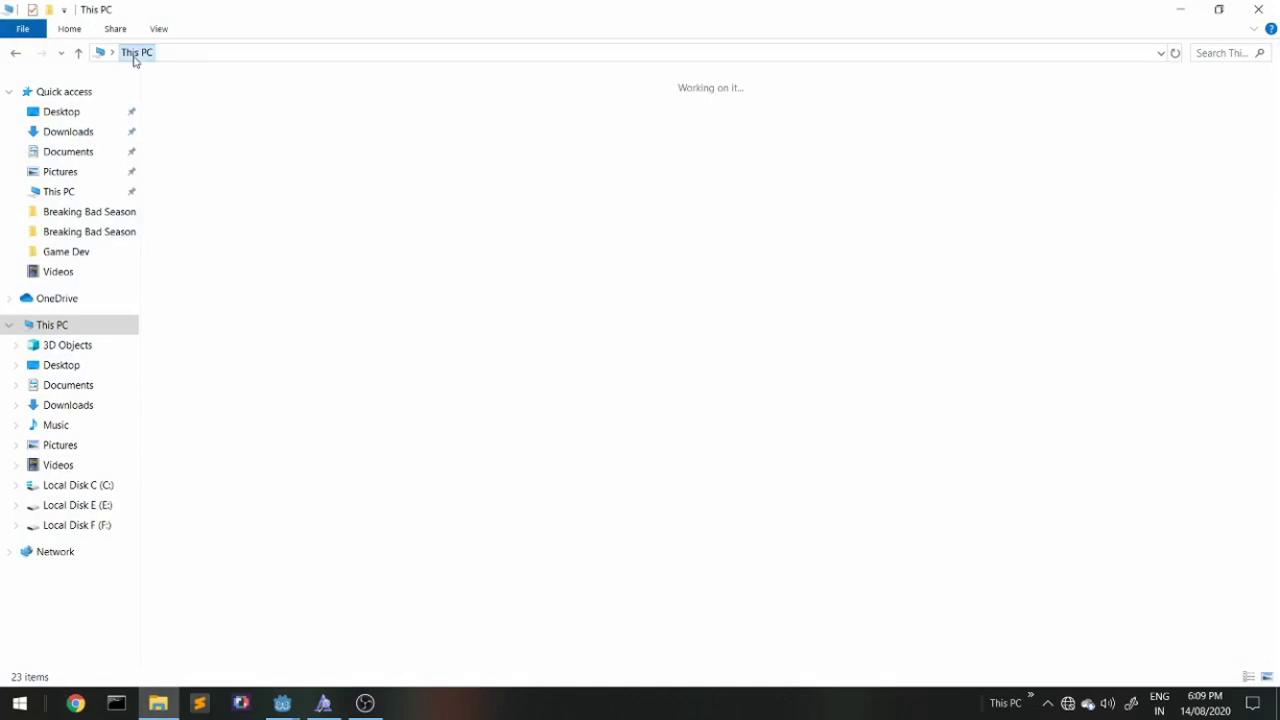
double_click(567, 227)
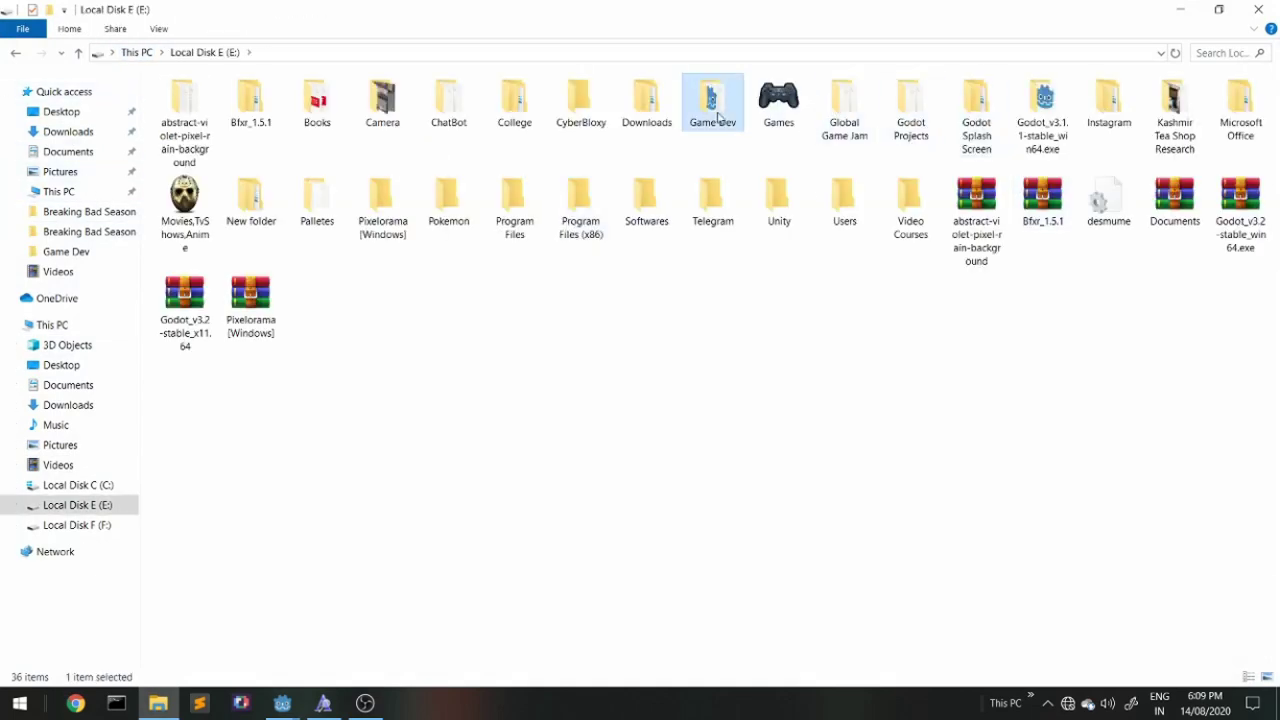
double_click(718, 118)
left_click(22, 54)
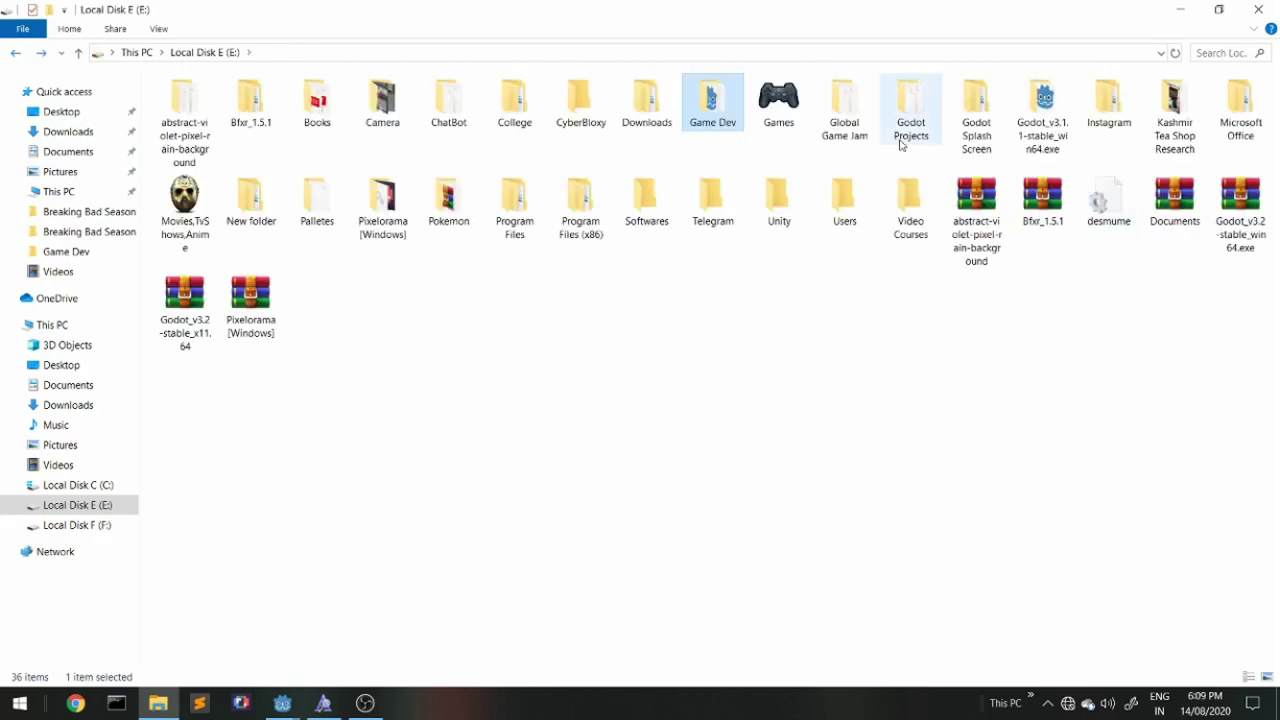
double_click(906, 125)
Open the Hotline Miami 1 folder and select the justicegradout font file.
left_click(381, 358)
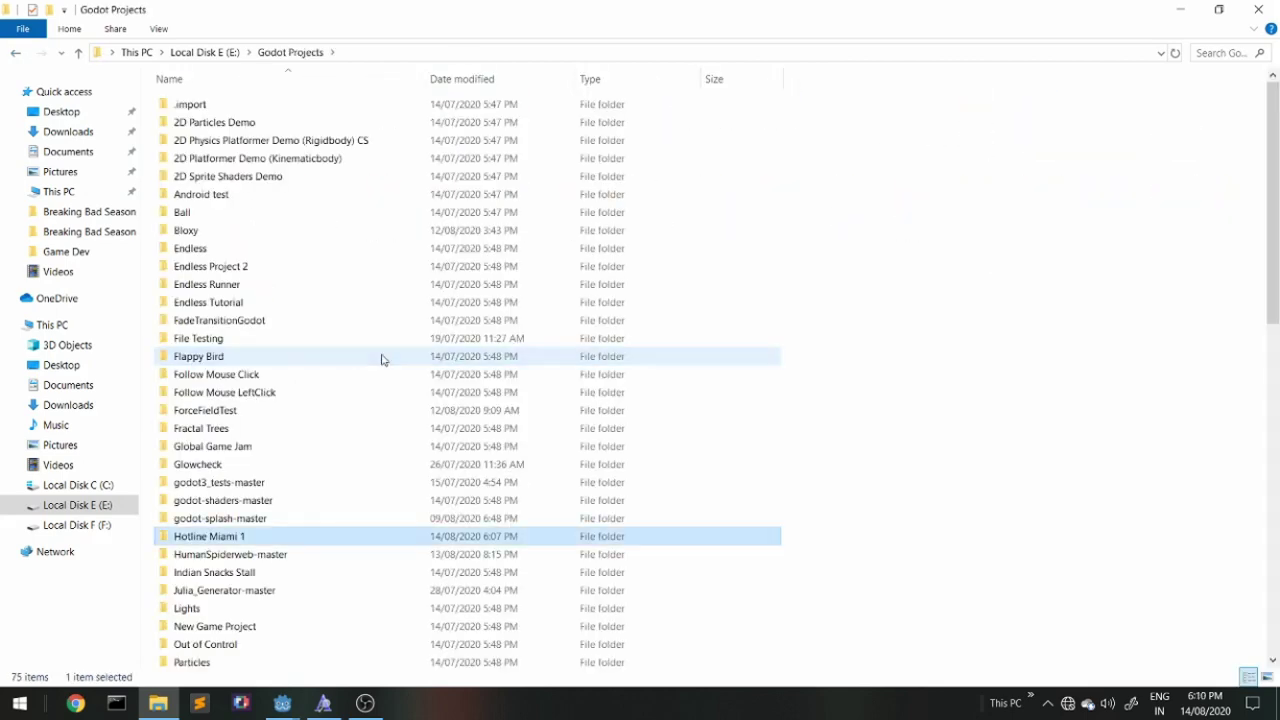
left_click(194, 544)
double_click(194, 548)
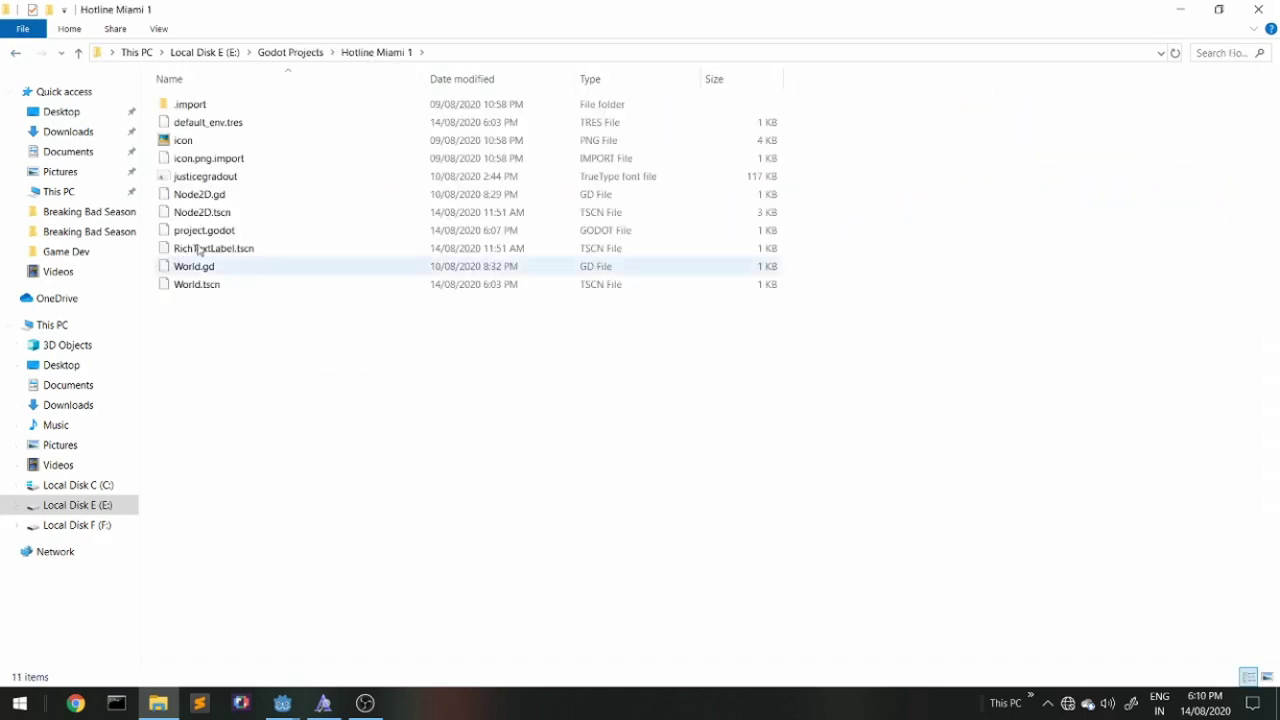
left_click(210, 178)
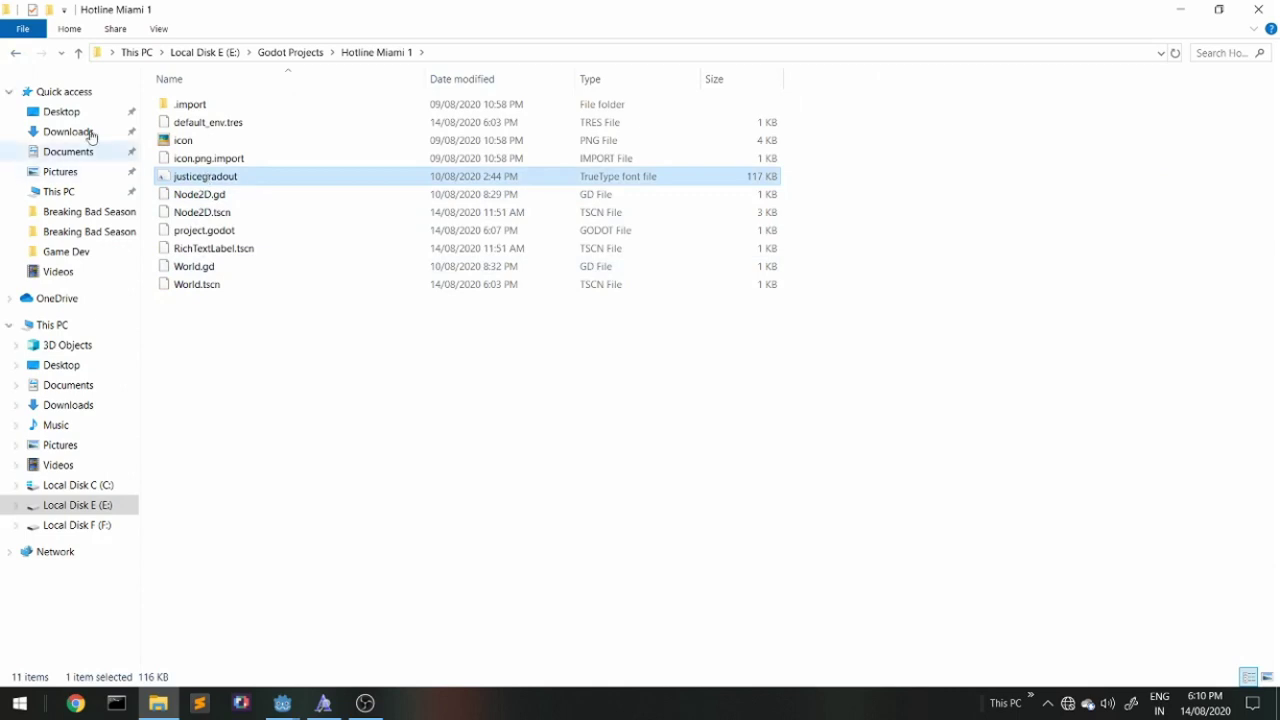
left_click(64, 151)
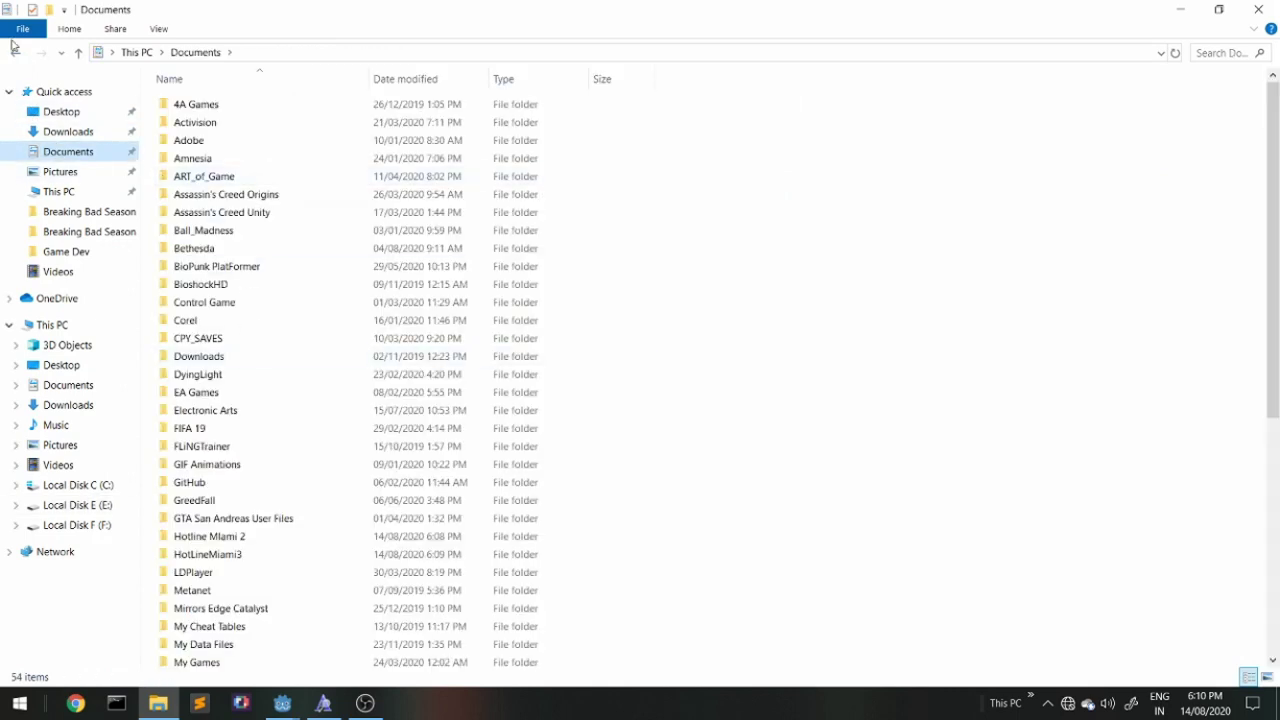
left_click(14, 52)
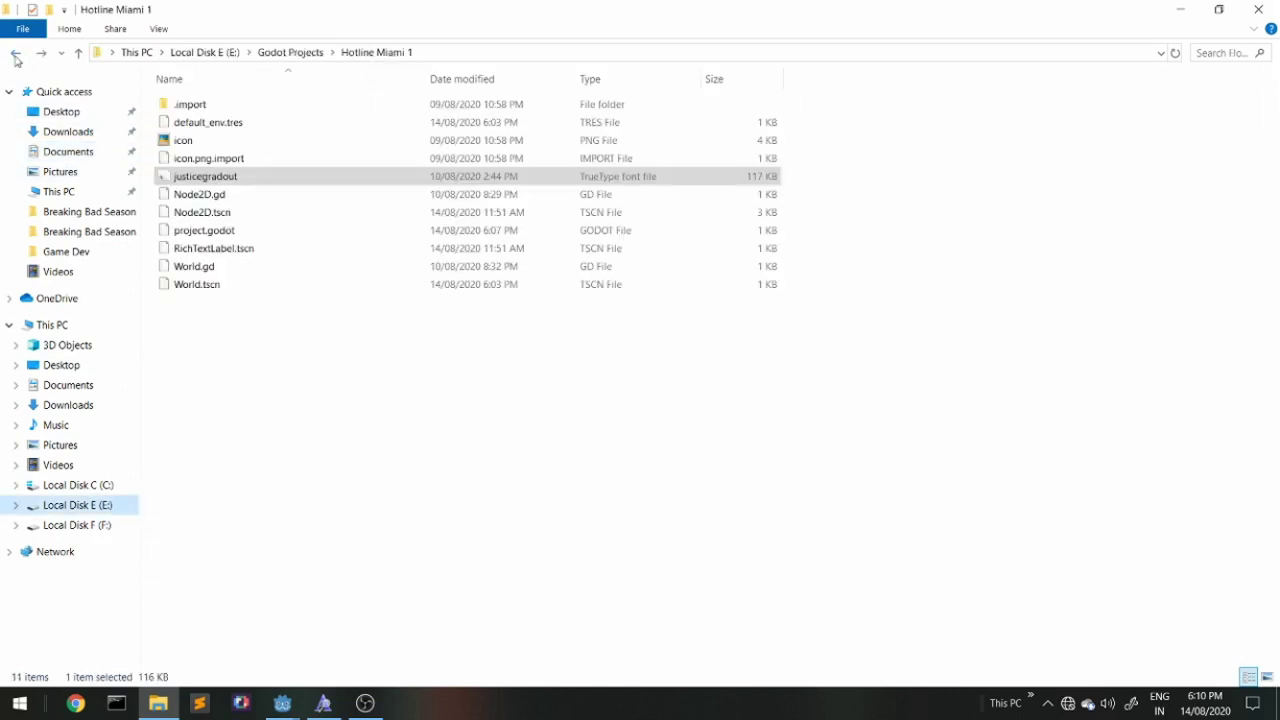
Import justicegradout.ttf into the project and assign it as the DynamicFont's Font Data.
left_click(1230, 8)
scroll(776, 300, "down", 1)
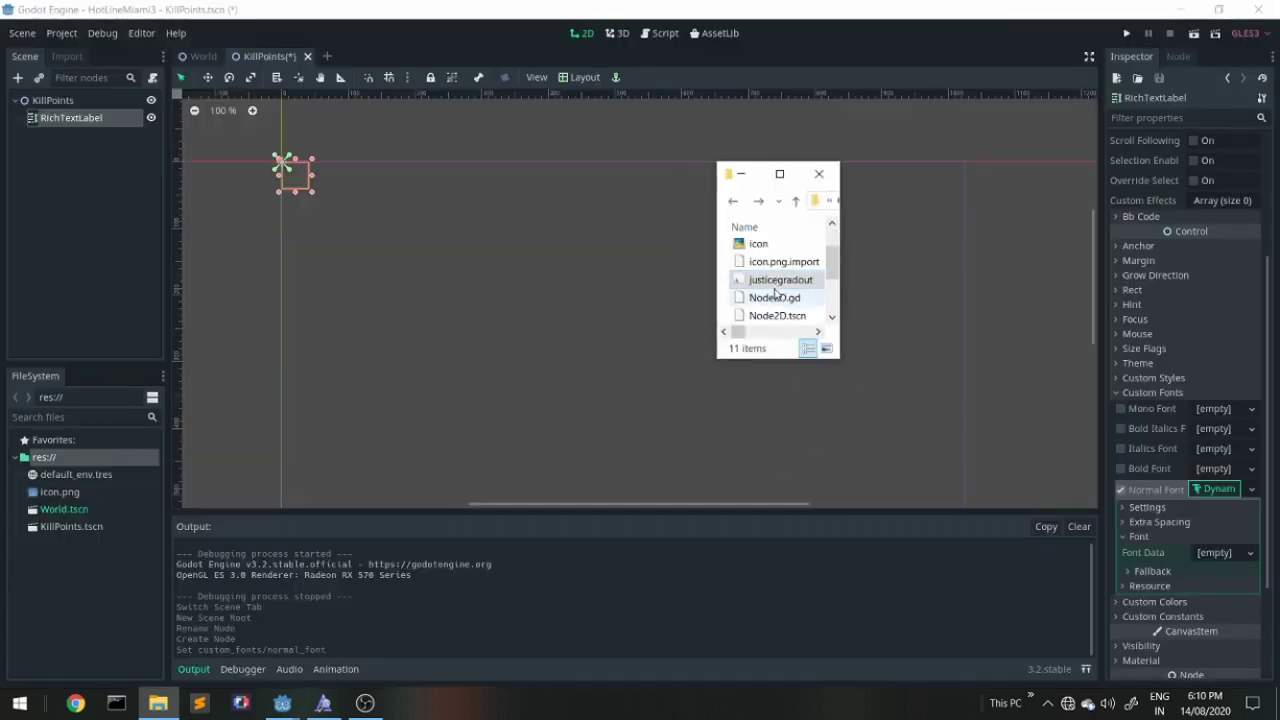
left_click_drag(775, 289, 103, 580)
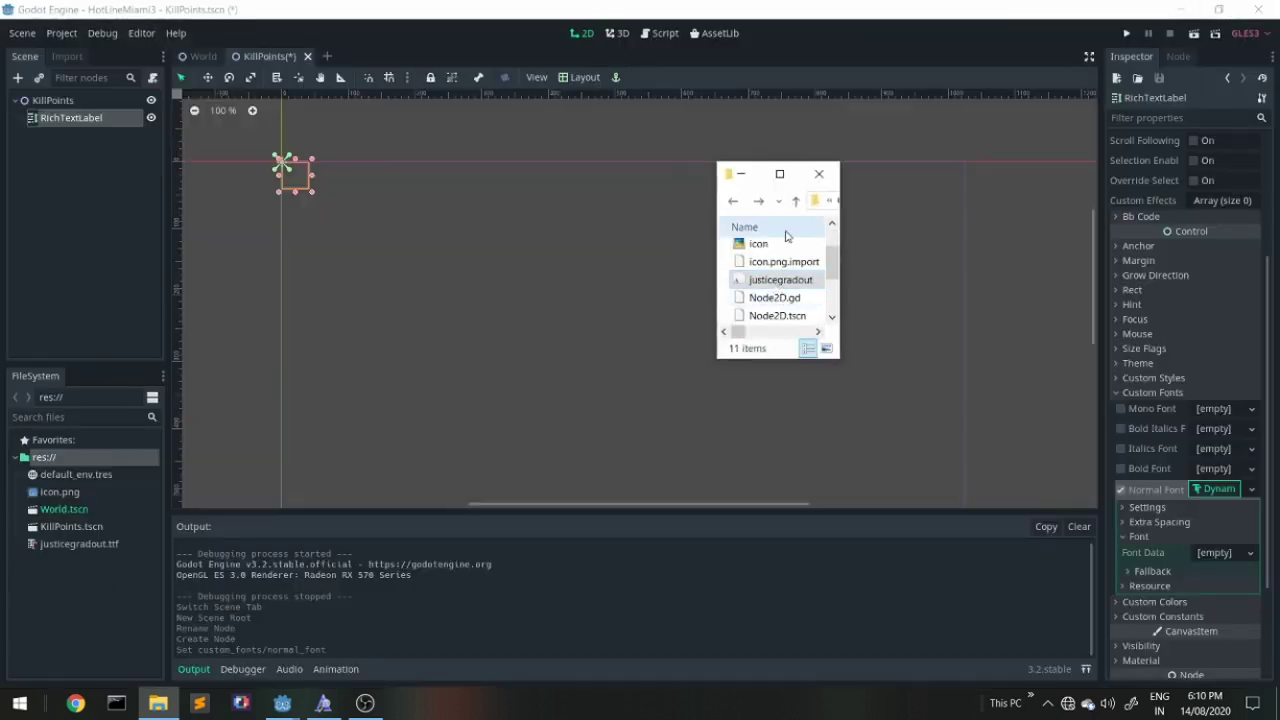
left_click(272, 573)
mouse_move(76, 538)
left_mouse_down()
mouse_move(1071, 586)
mouse_move(1211, 553)
left_mouse_up()
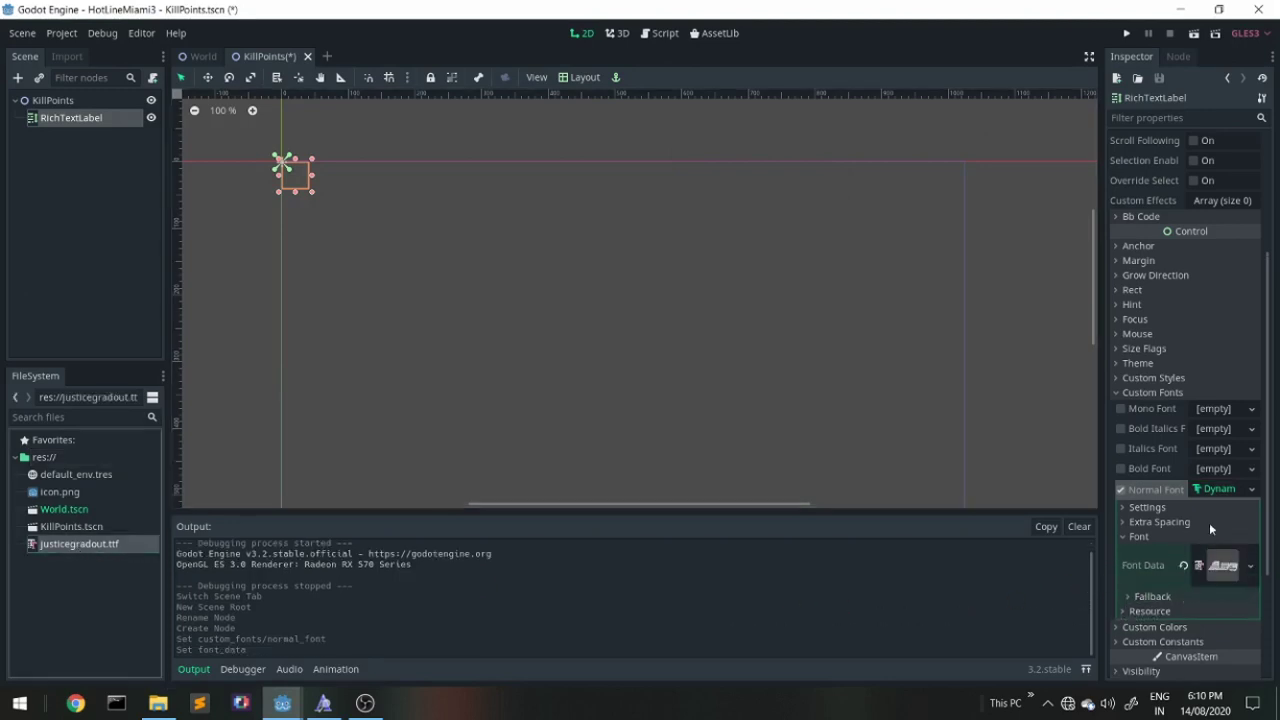
Set font size 40, outline size 2 and a black outline colour.
left_click(1150, 507)
left_click(1213, 527)
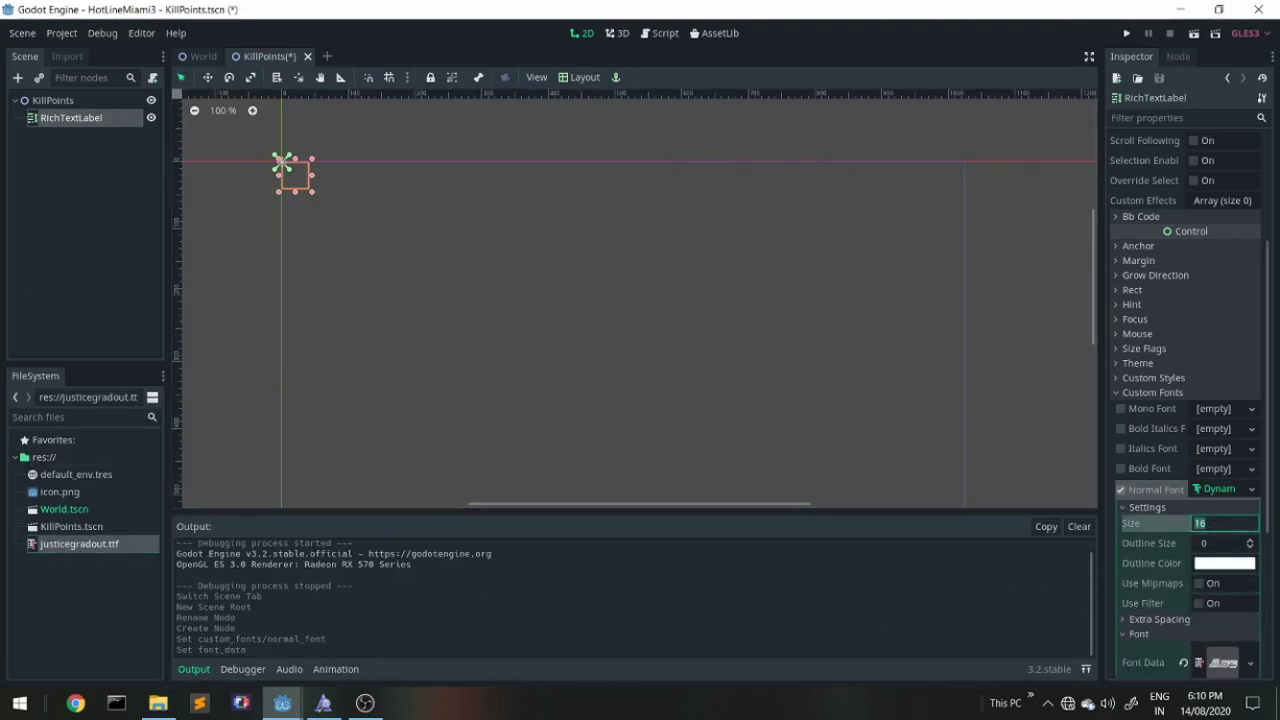
type("40")
key("Return")
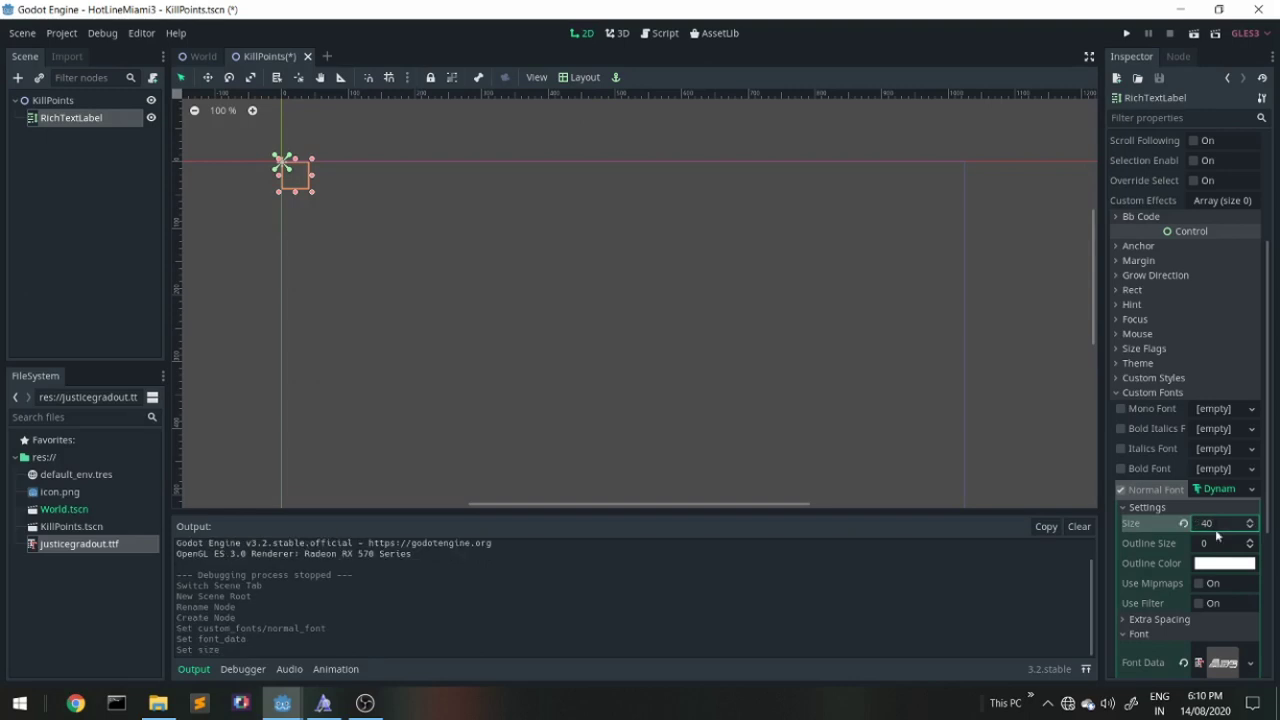
left_click(1213, 543)
type("2")
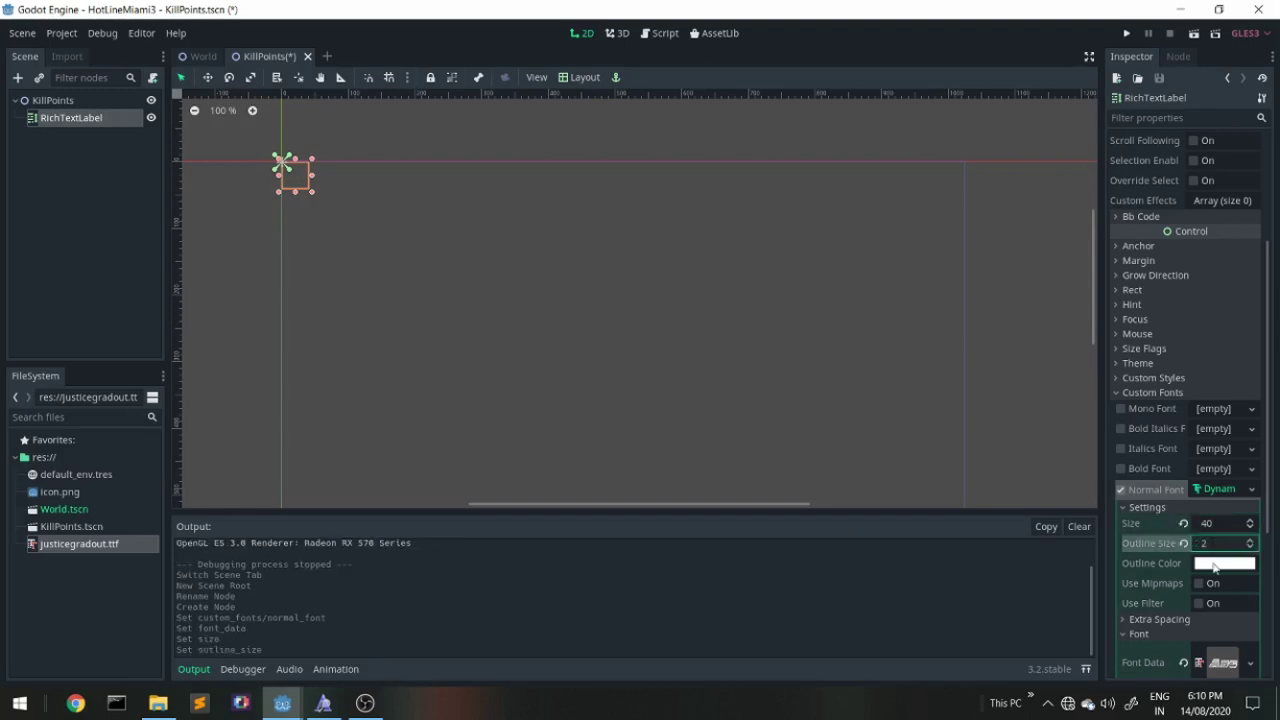
left_click(1214, 563)
left_click_drag(1129, 350, 946, 484)
left_click(60, 220)
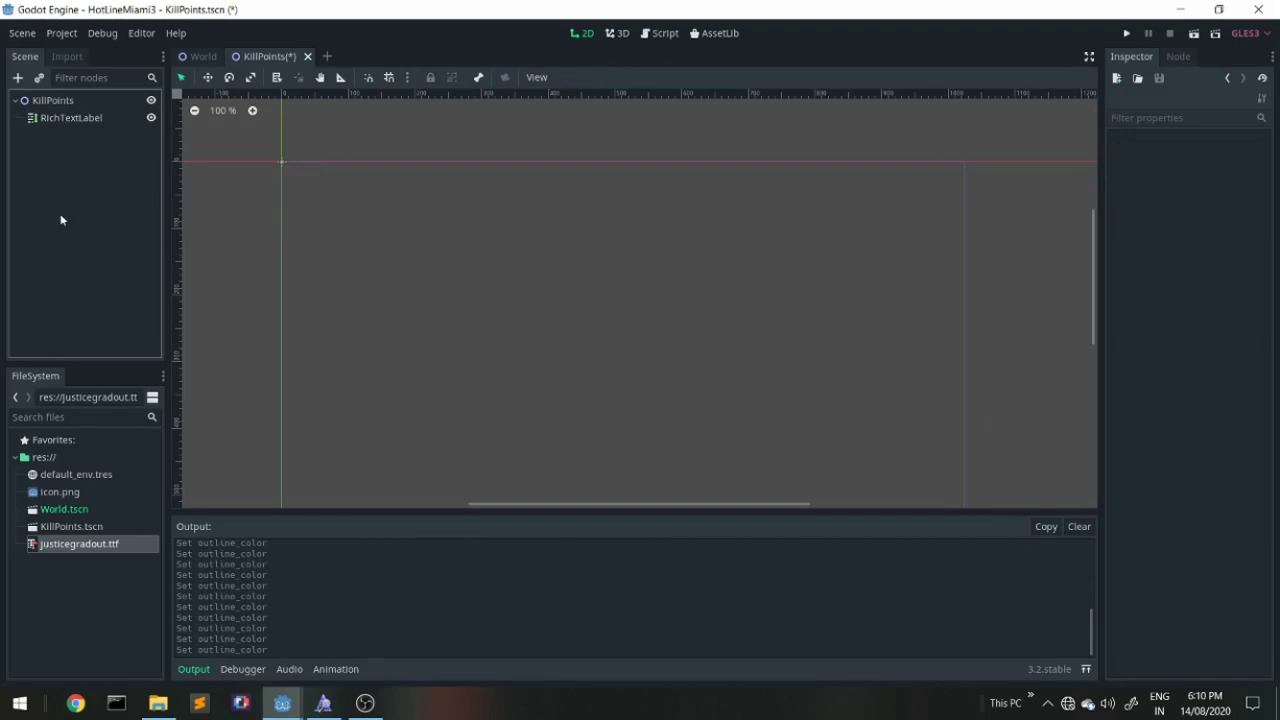
left_click(77, 121)
Save the scene, enable BBCode on the RichTextLabel and enter the text +1000.
key("ctrl+s")
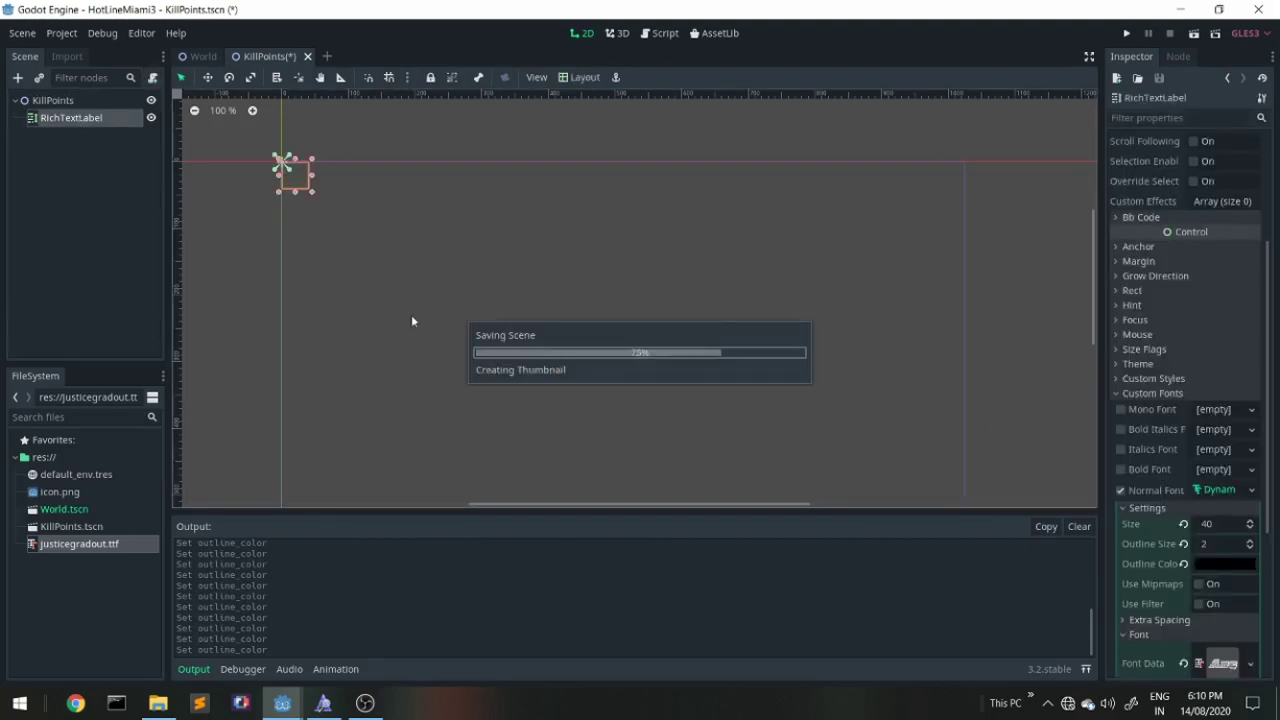
left_click(57, 100)
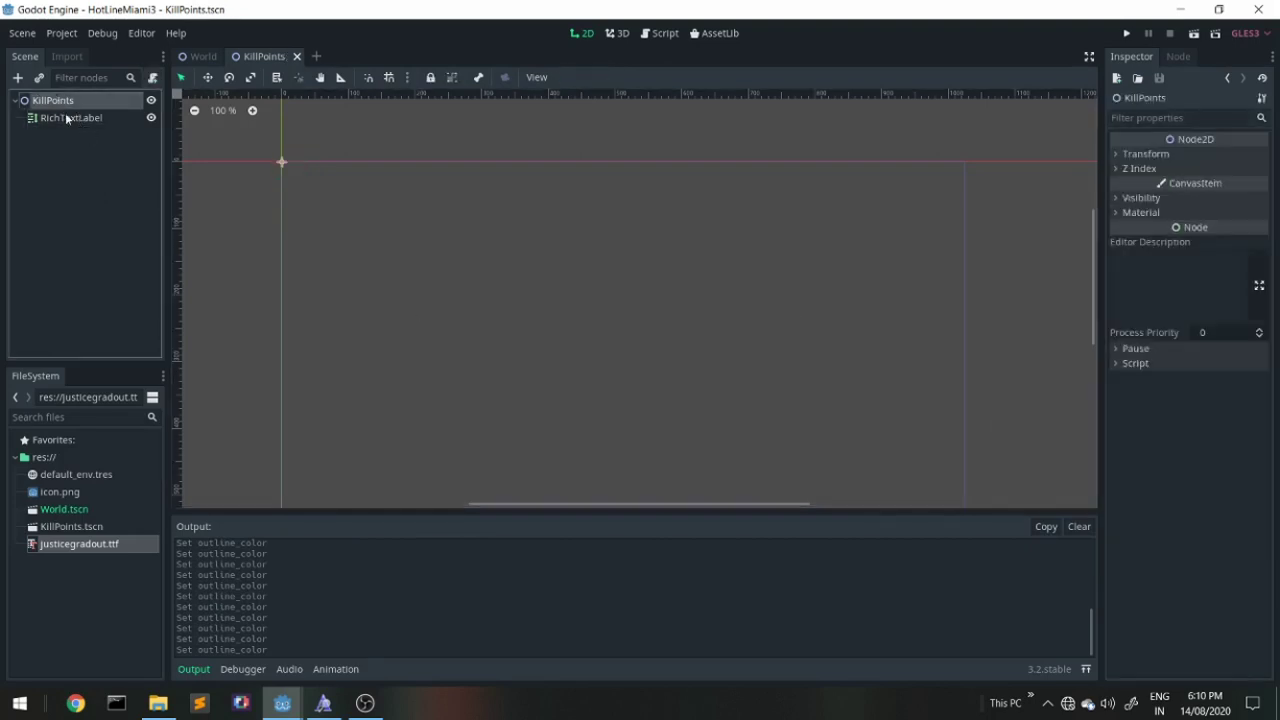
left_click(71, 118)
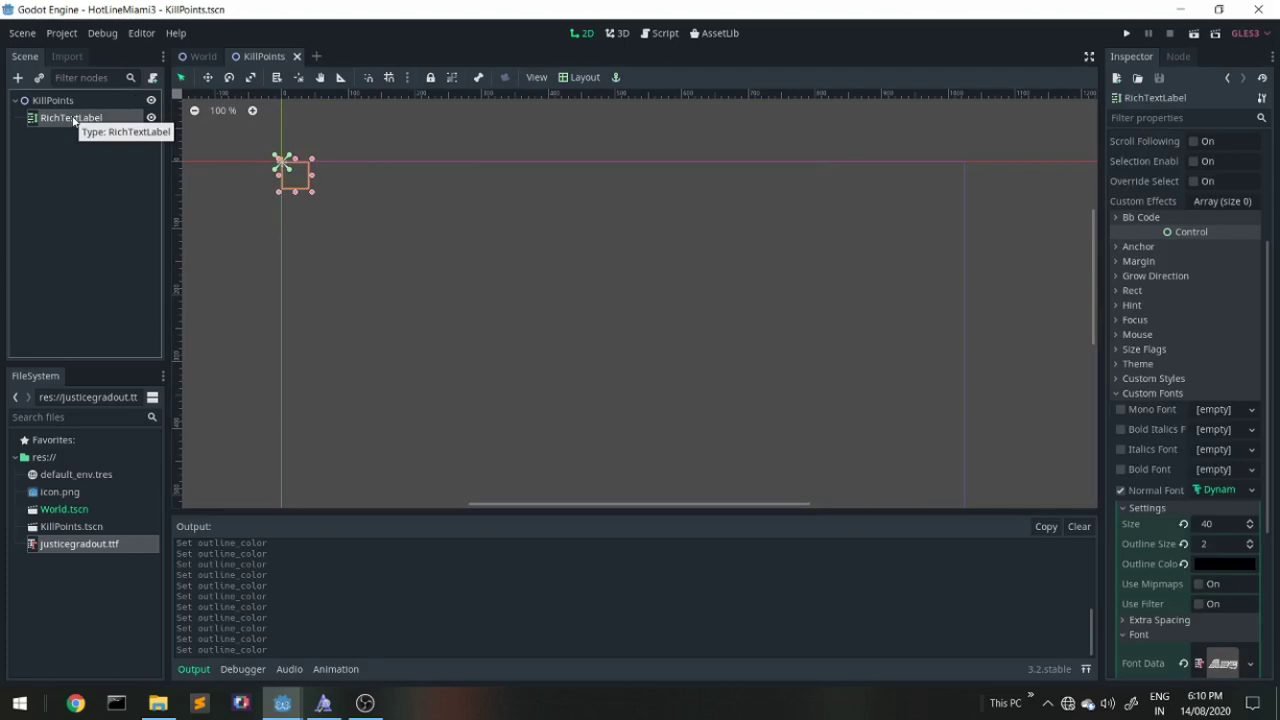
left_click(1172, 213)
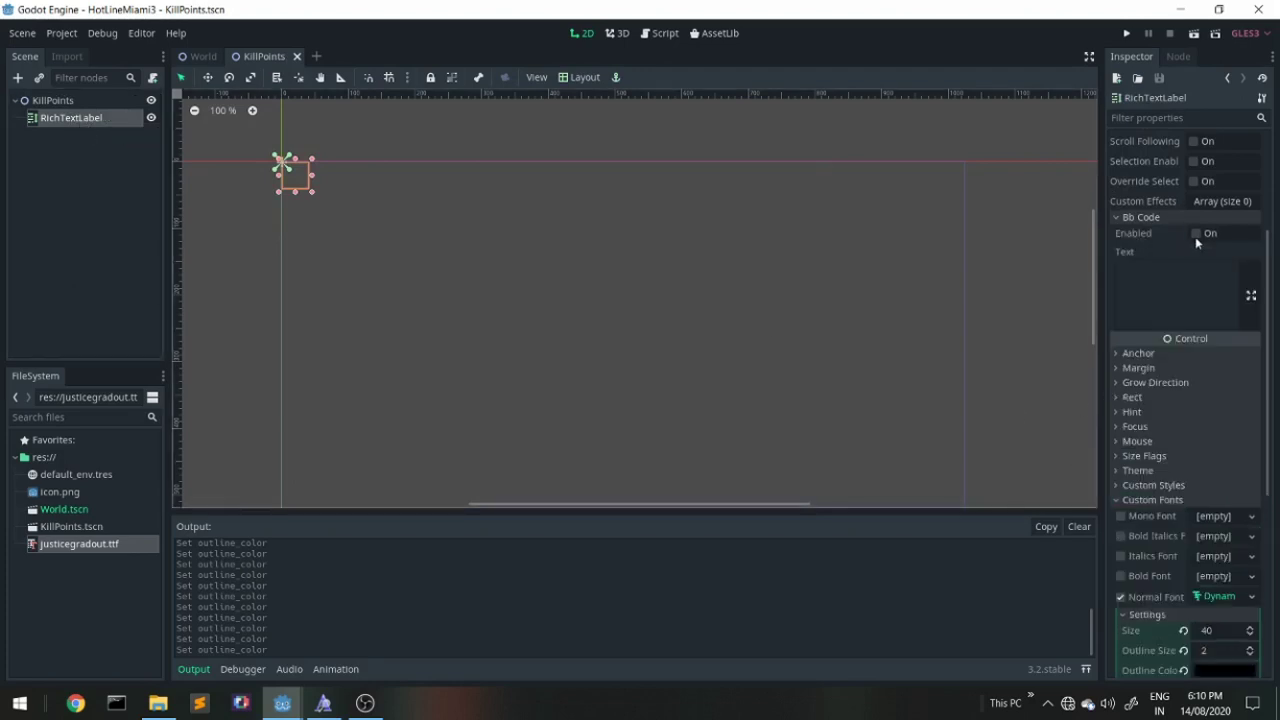
left_click(1196, 234)
left_click(1169, 281)
type("+1000")
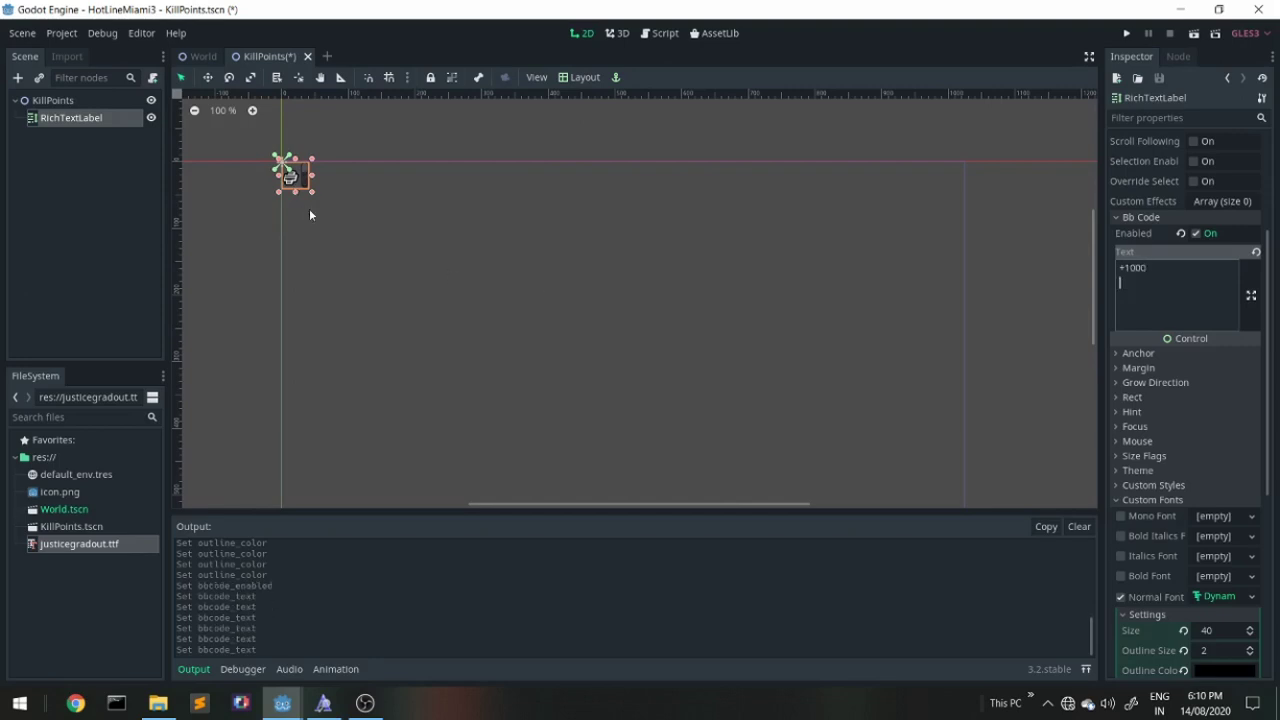
Widen the label, turn off Clip Content, save, and duplicate the label.
left_click_drag(312, 192, 433, 230)
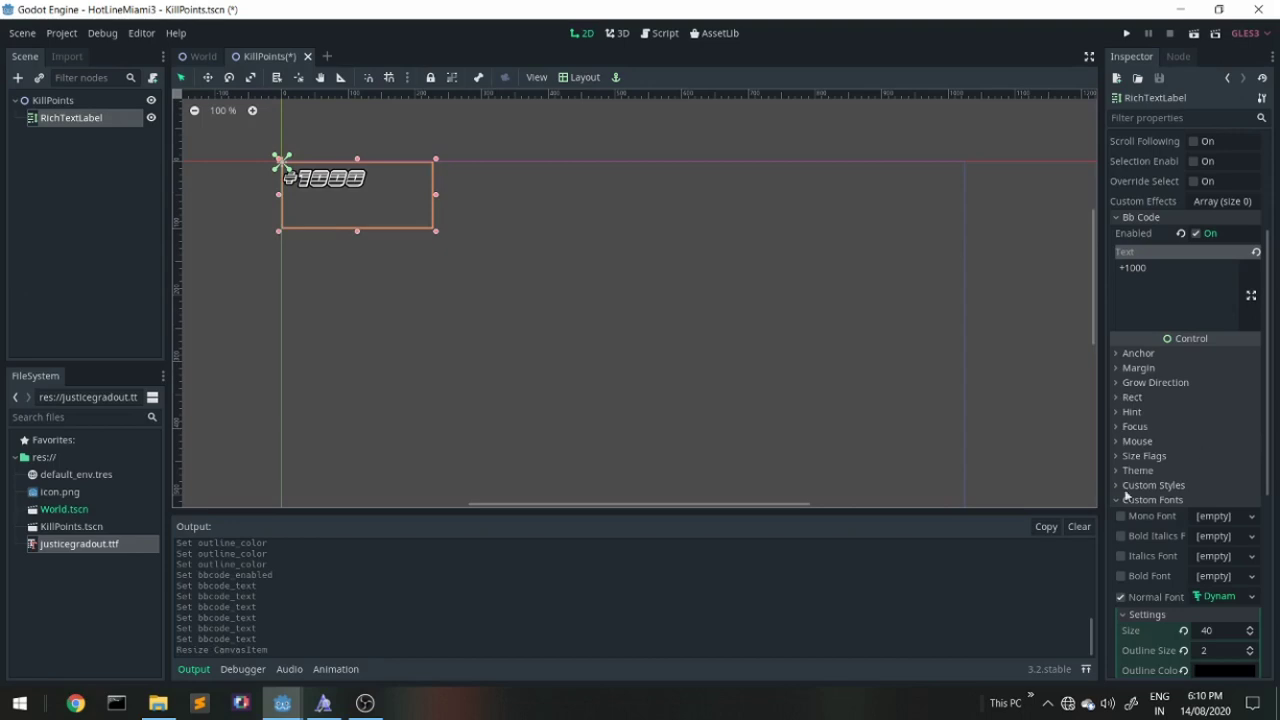
left_click(1133, 397)
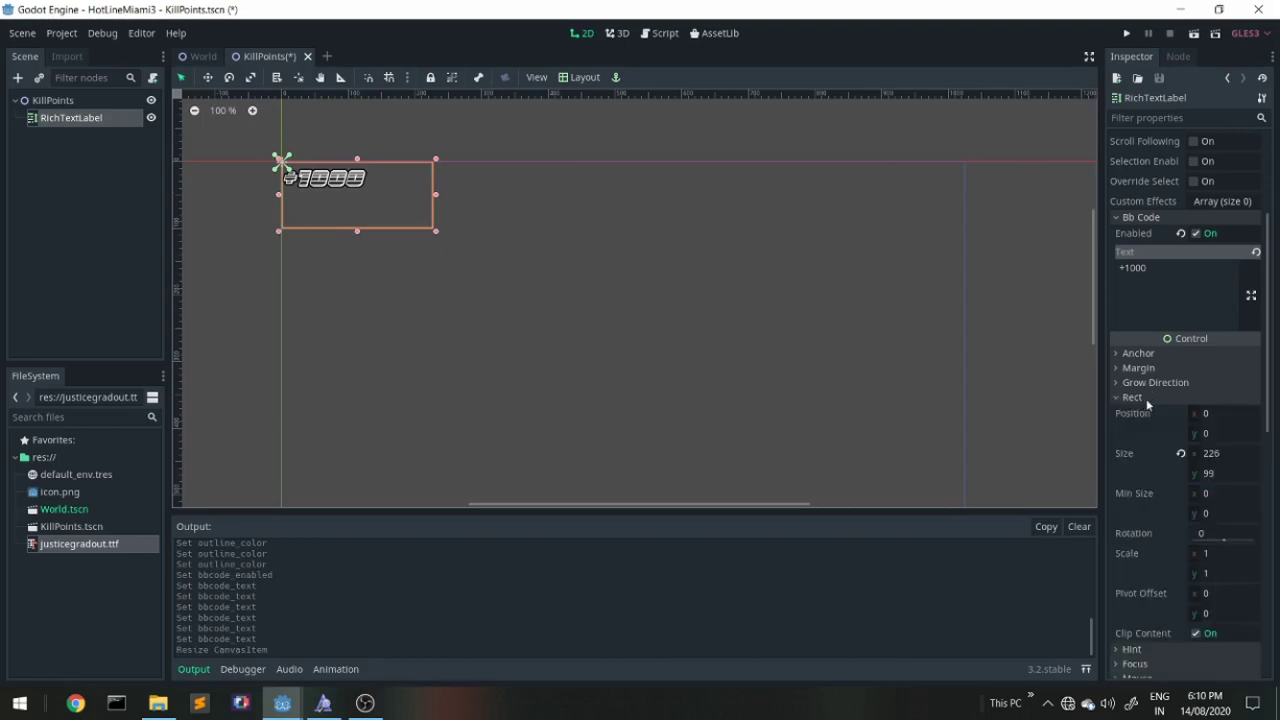
left_click(1196, 634)
key("ctrl+s")
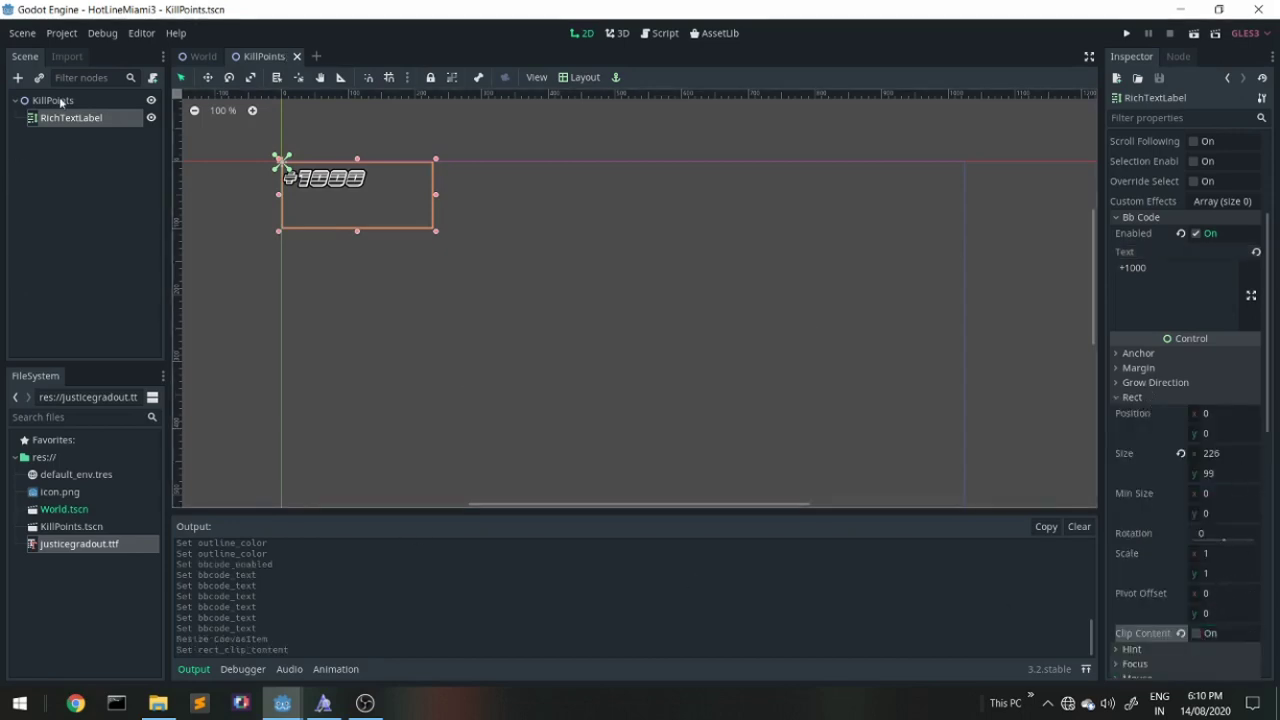
left_click(60, 102)
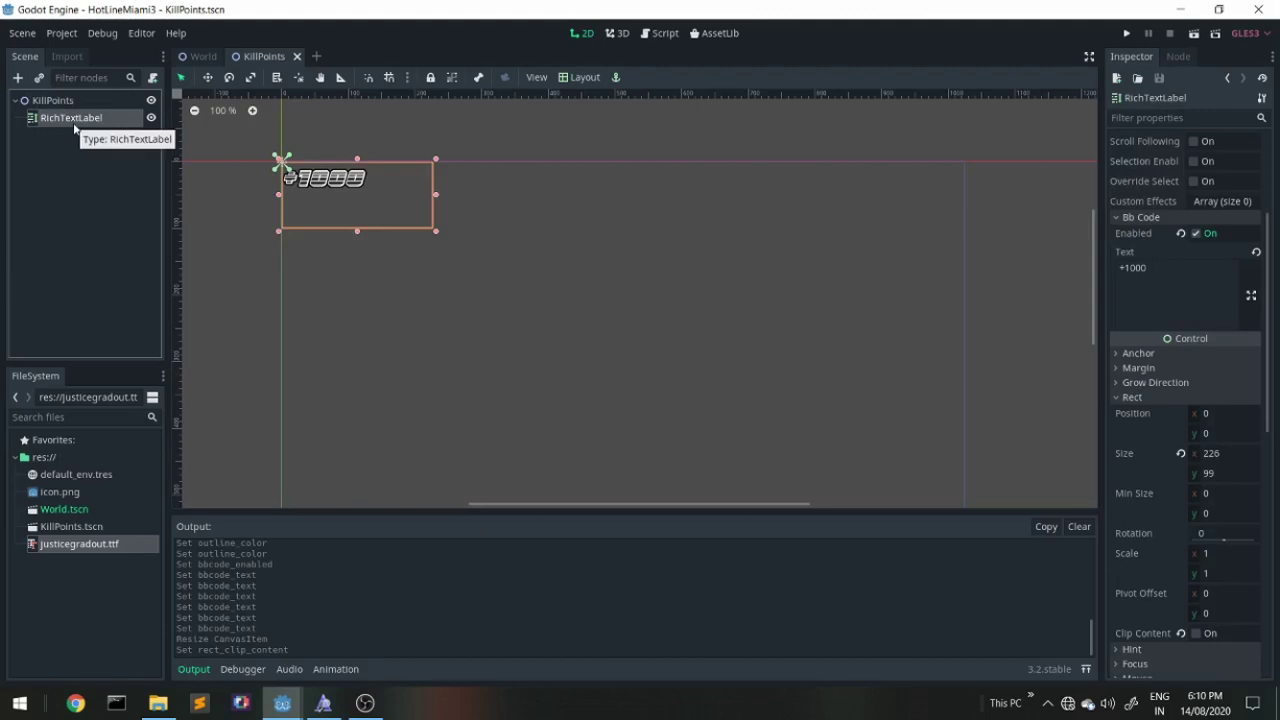
key("ctrl+d")
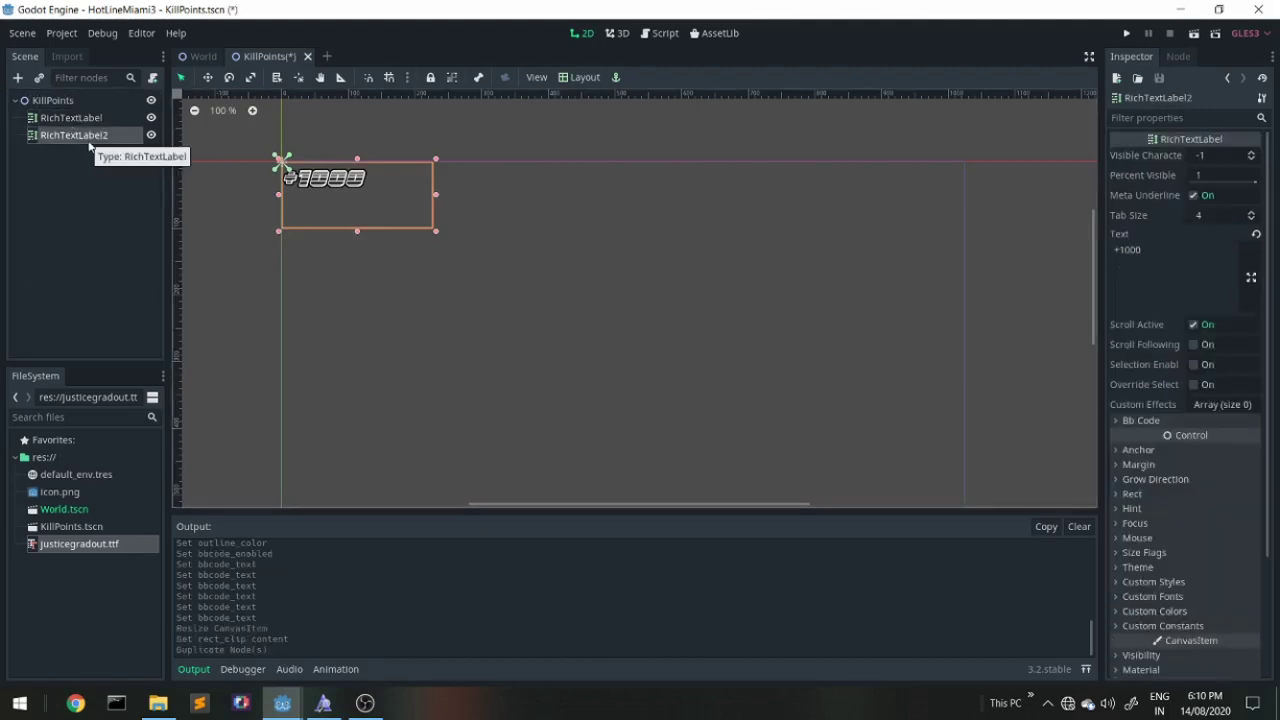
Wrap RichTextLabel2's +1000 in [tornado radius=1.5 freq=5] and move it above RichTextLabel.
left_click(1164, 421)
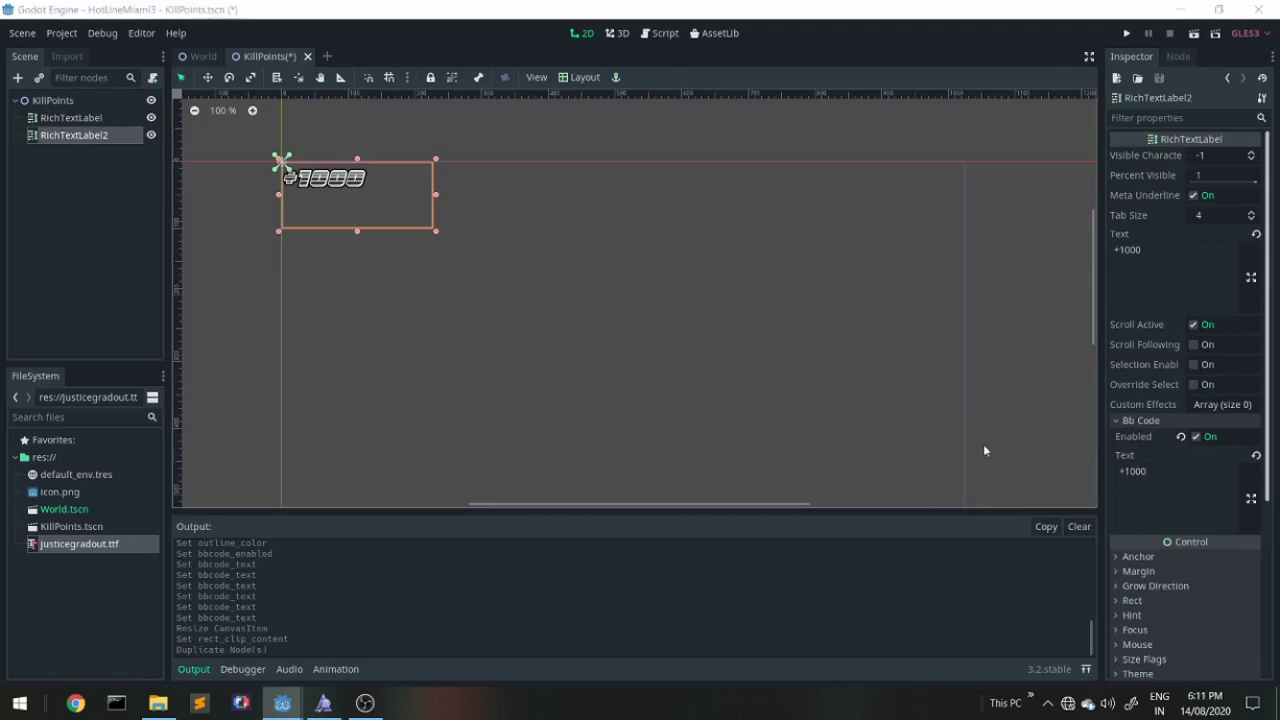
left_click(1182, 477)
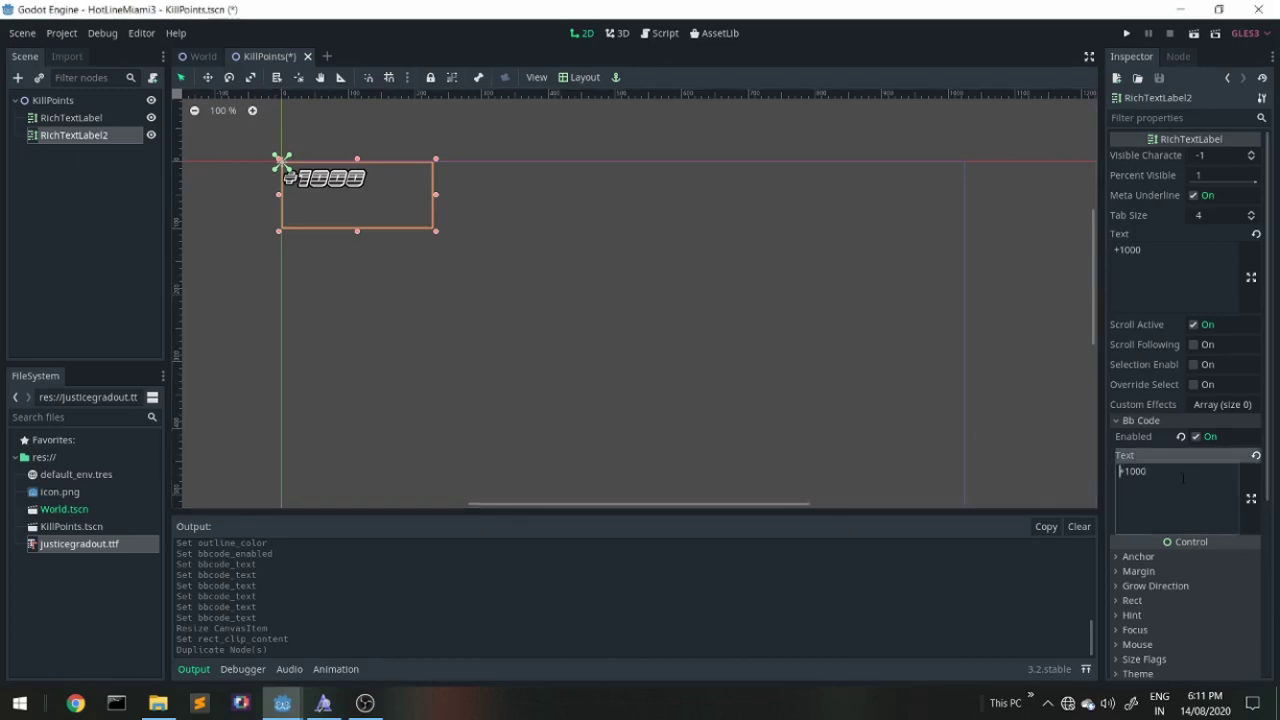
type("[")
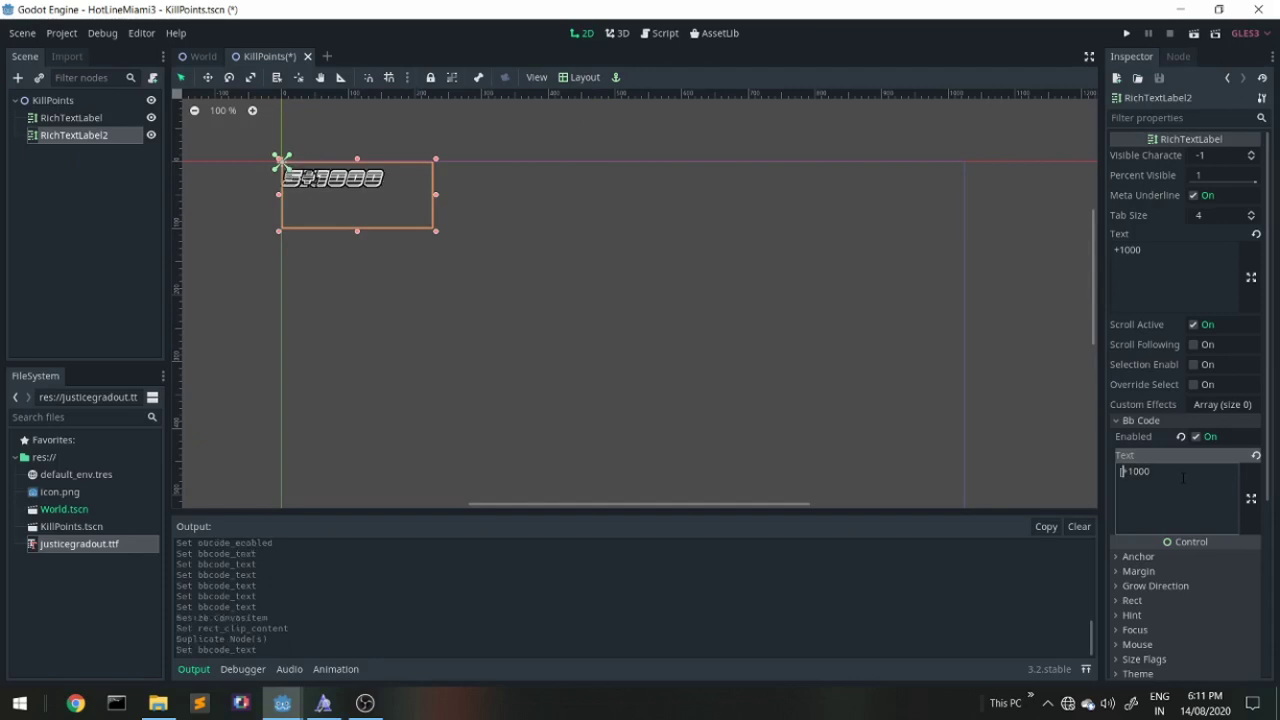
type("torna")
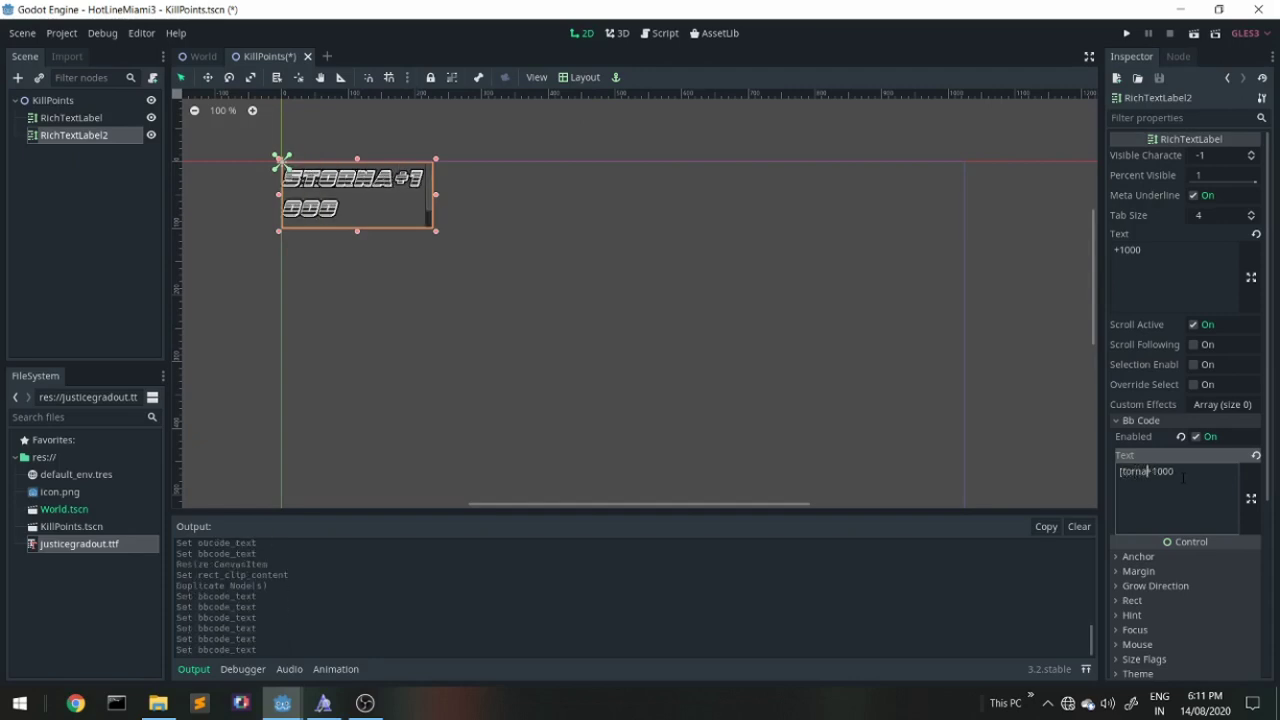
type("do]")
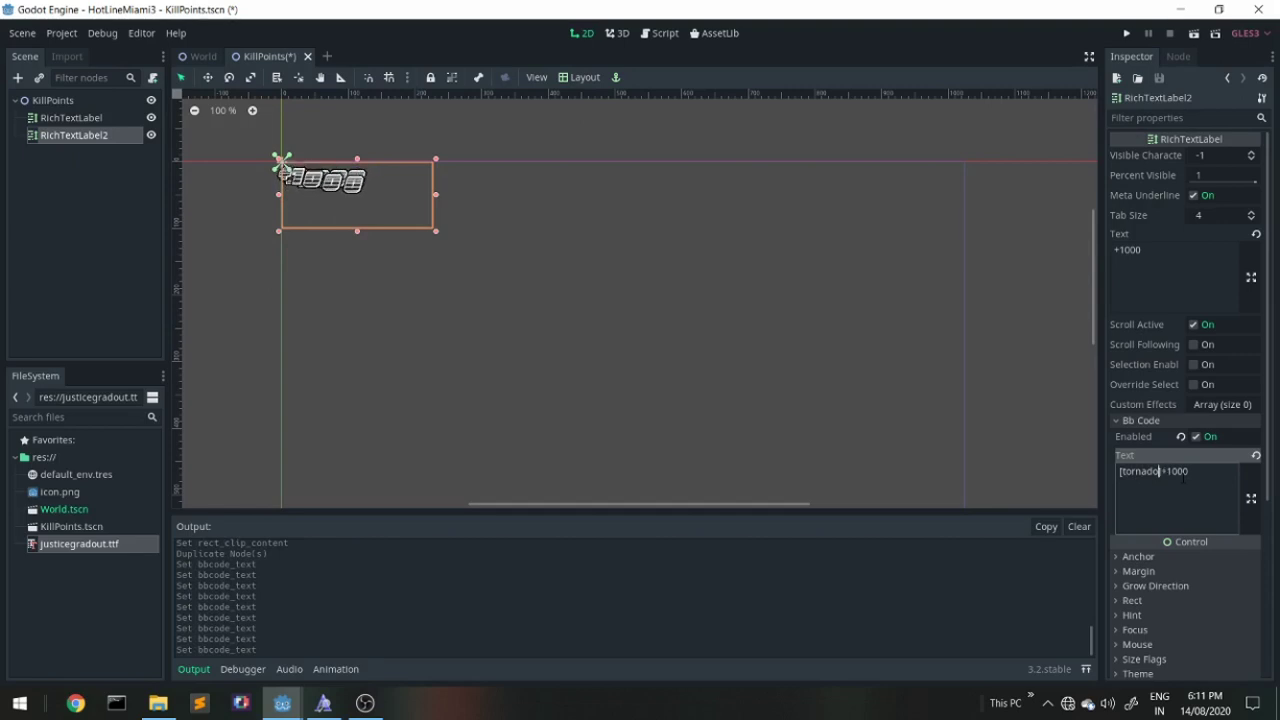
type(" ra")
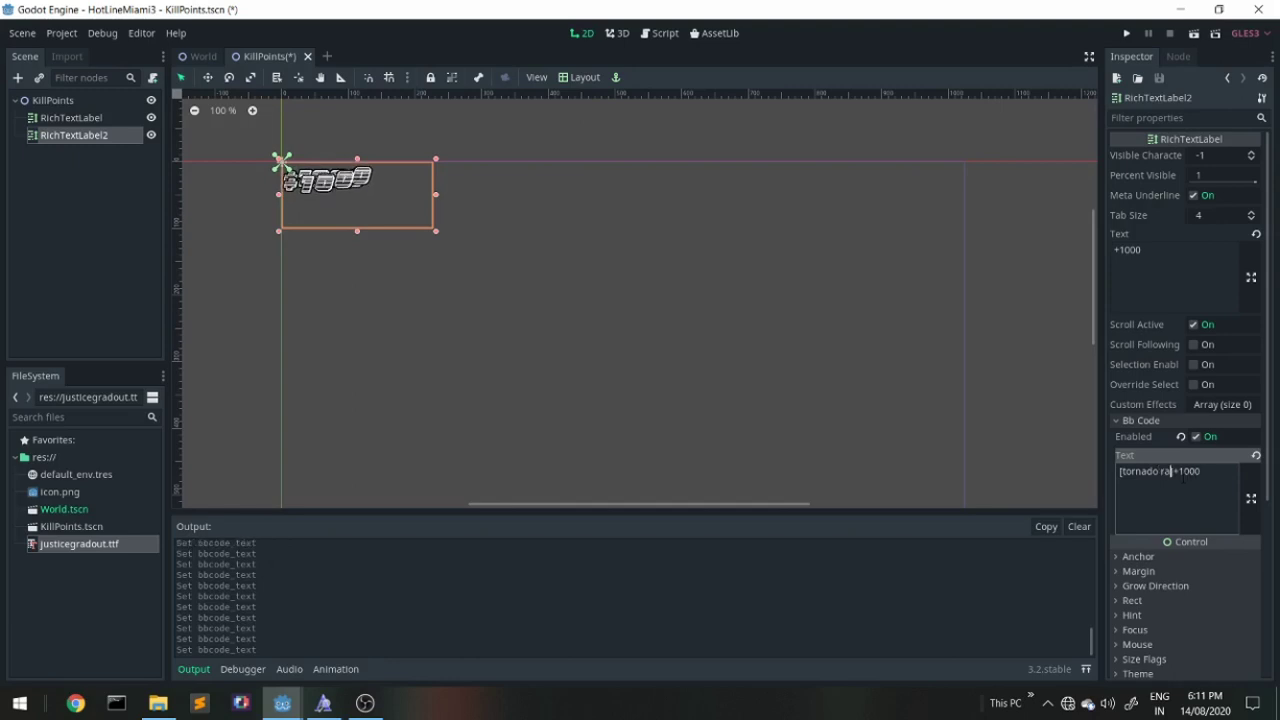
type("dius=")
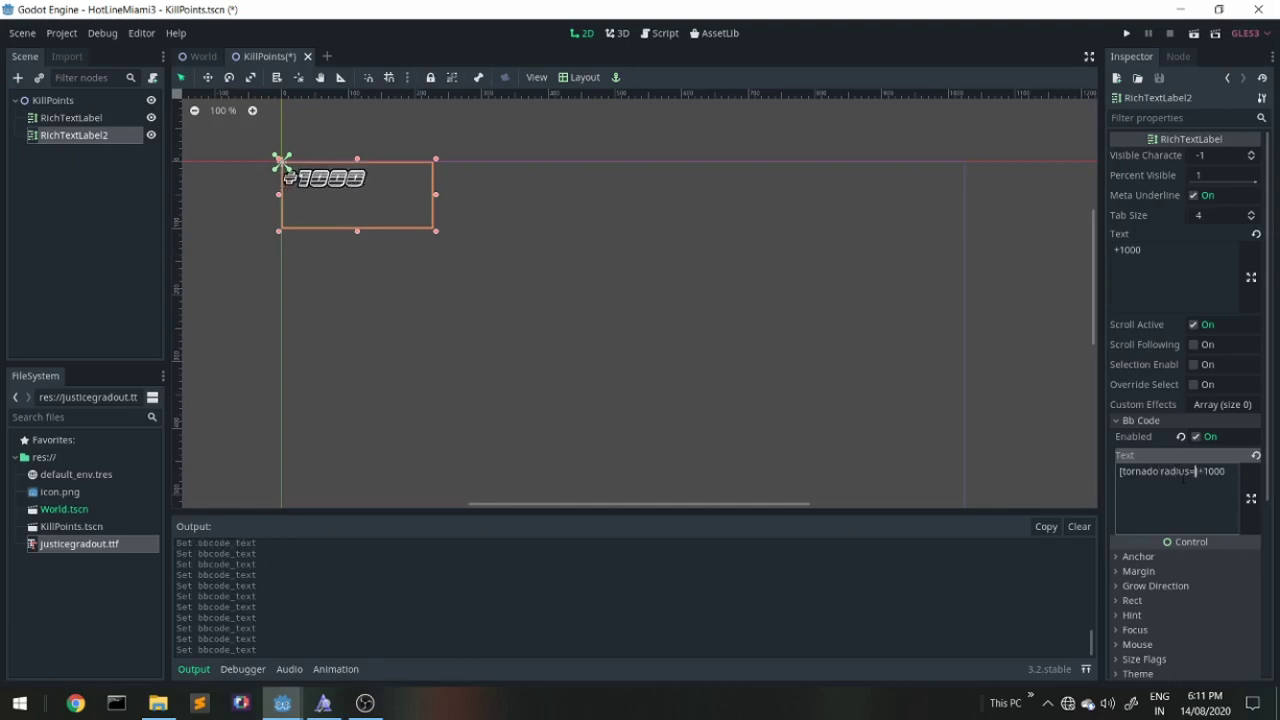
type("1.5")
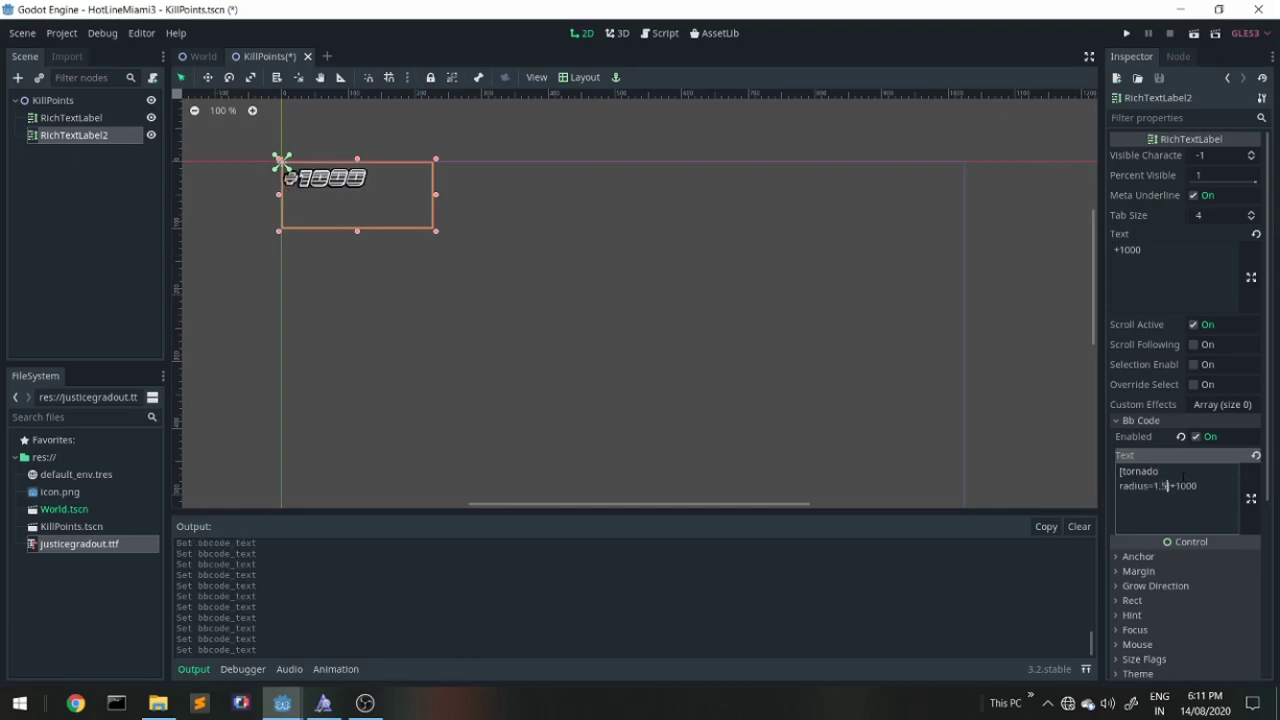
type("]")
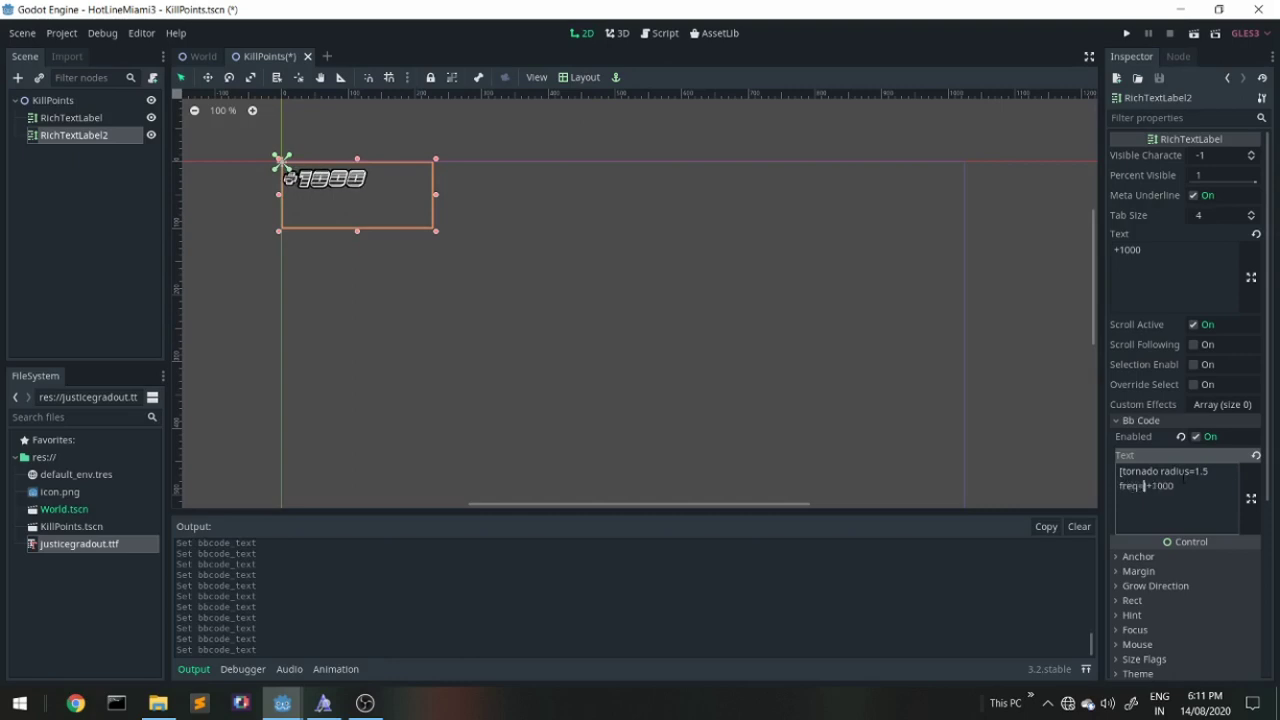
type("=5")
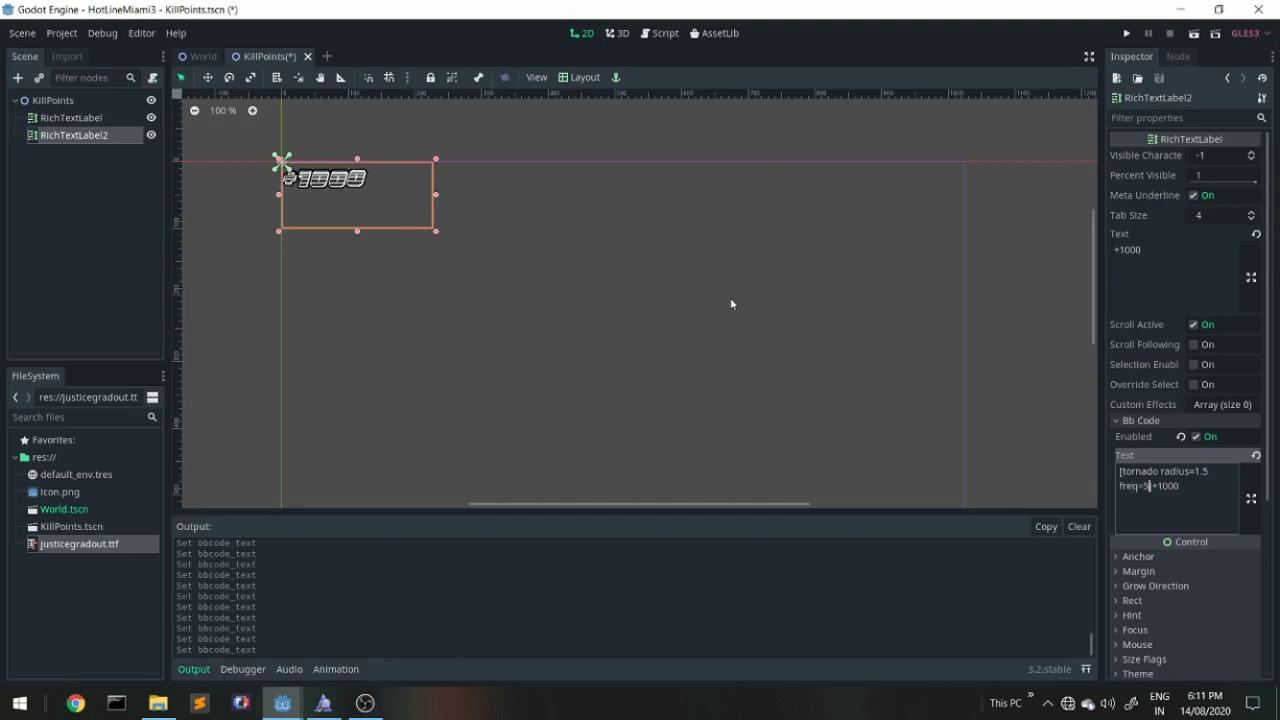
left_click_drag(115, 141, 125, 107)
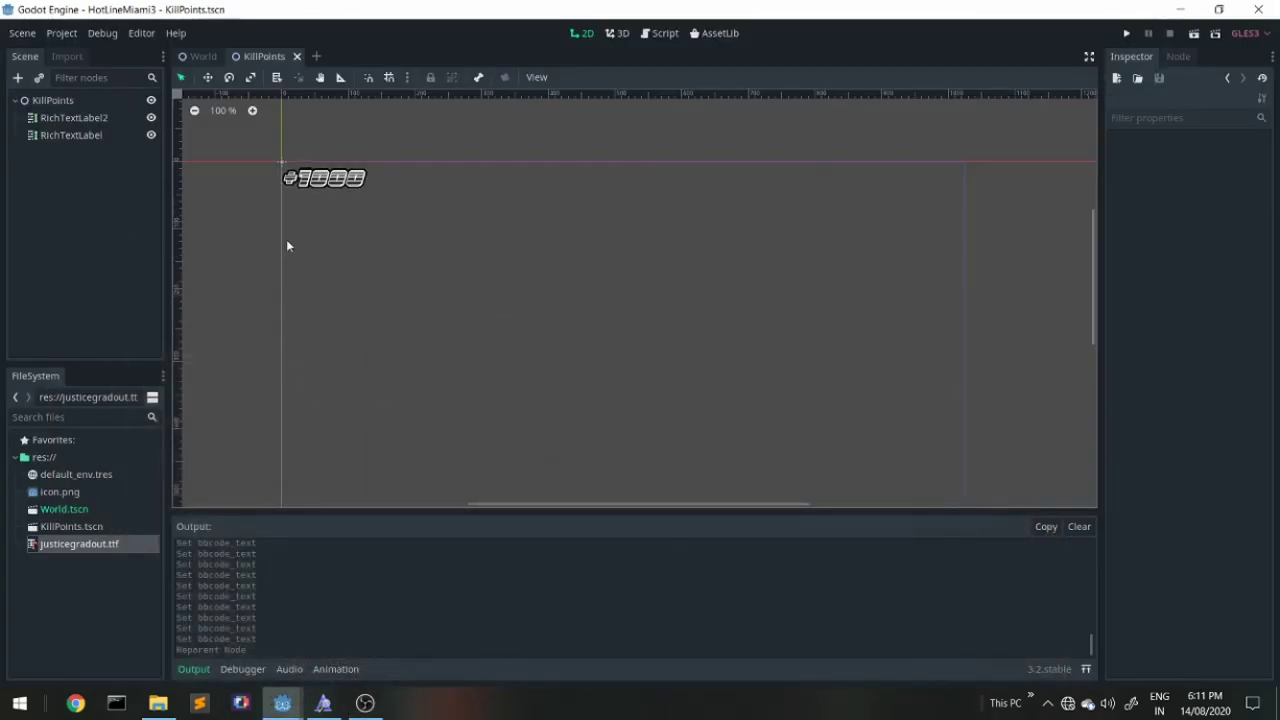
Select KillPoints and drag it in Move mode until the +1000 text sits on the origin.
left_click(45, 100)
middle_click_drag(434, 246, 491, 329)
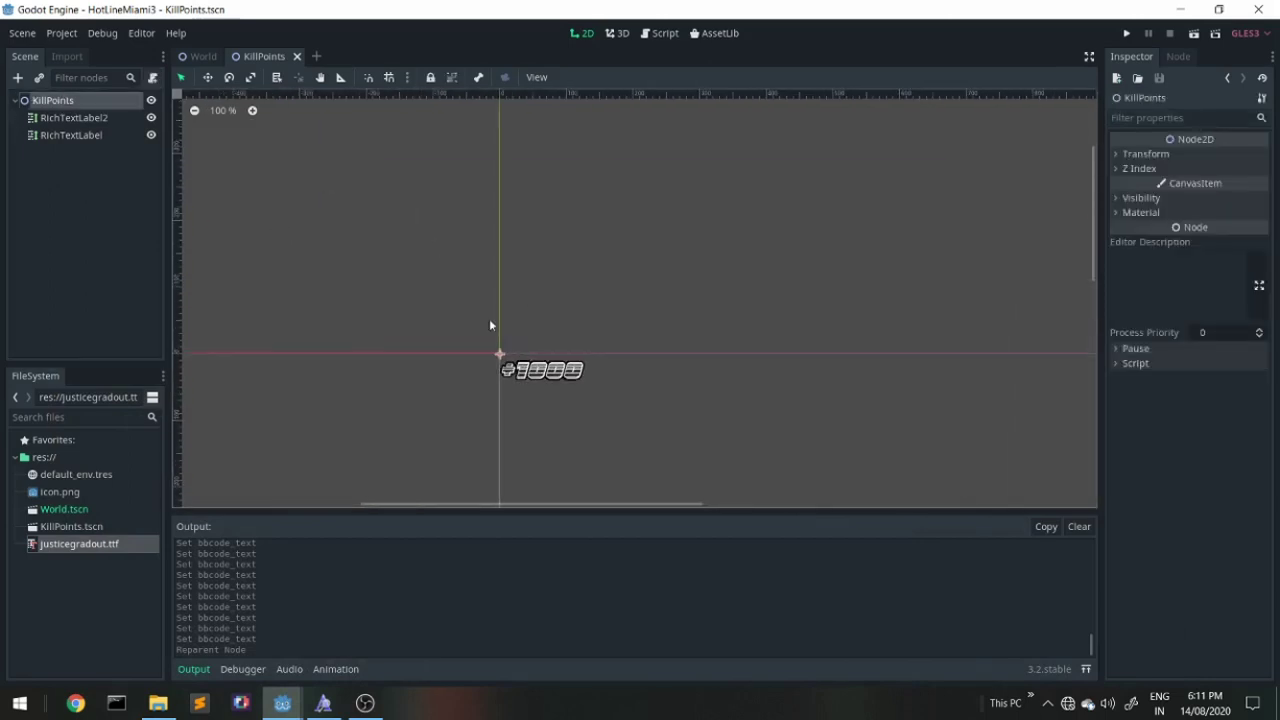
scroll(540, 362, "up", 5)
scroll(562, 363, "up", 1)
key("w")
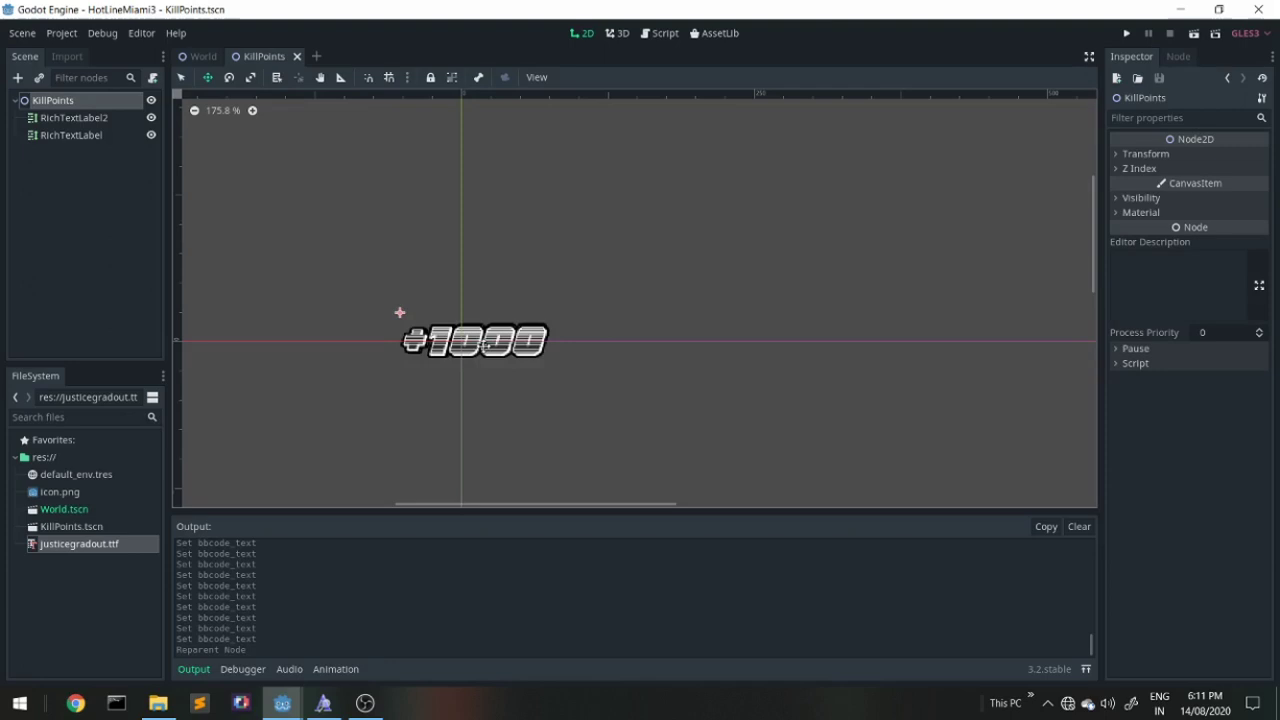
mouse_move(562, 363)
left_mouse_down()
mouse_move(483, 330)
mouse_move(477, 342)
left_mouse_up()
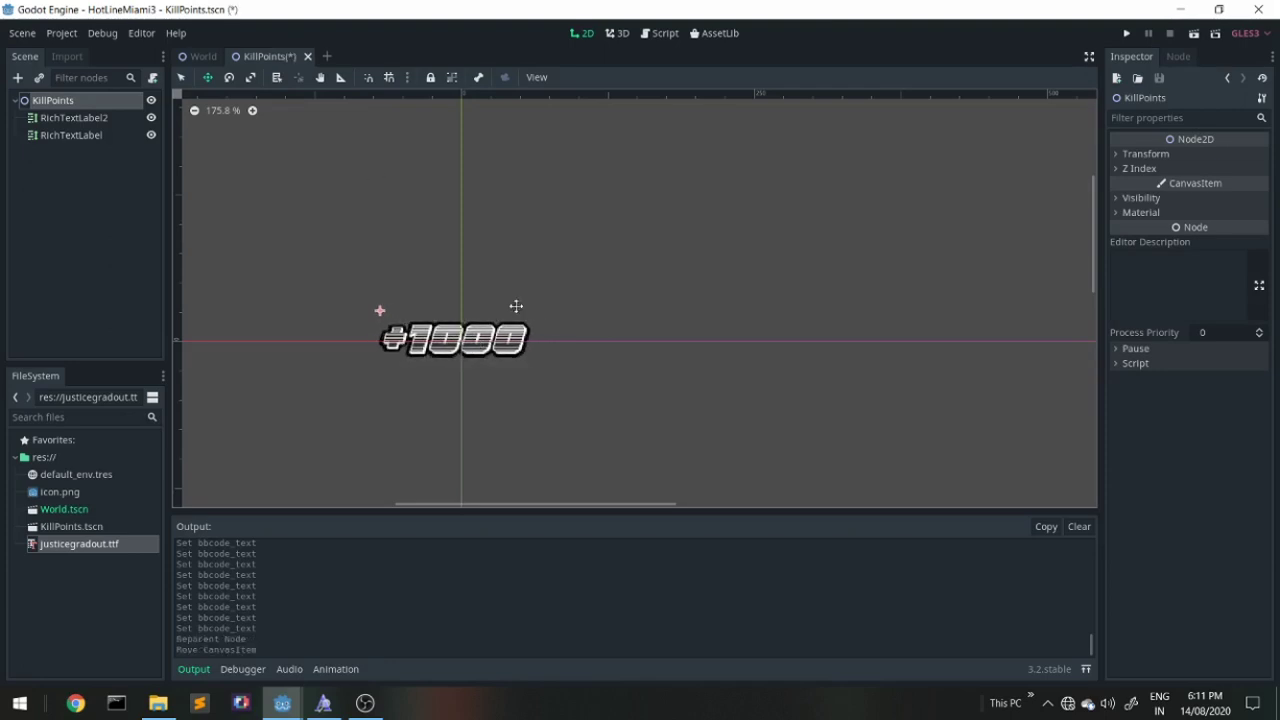
Add an AnimationPlayer child node under KillPoints.
right_click(55, 101)
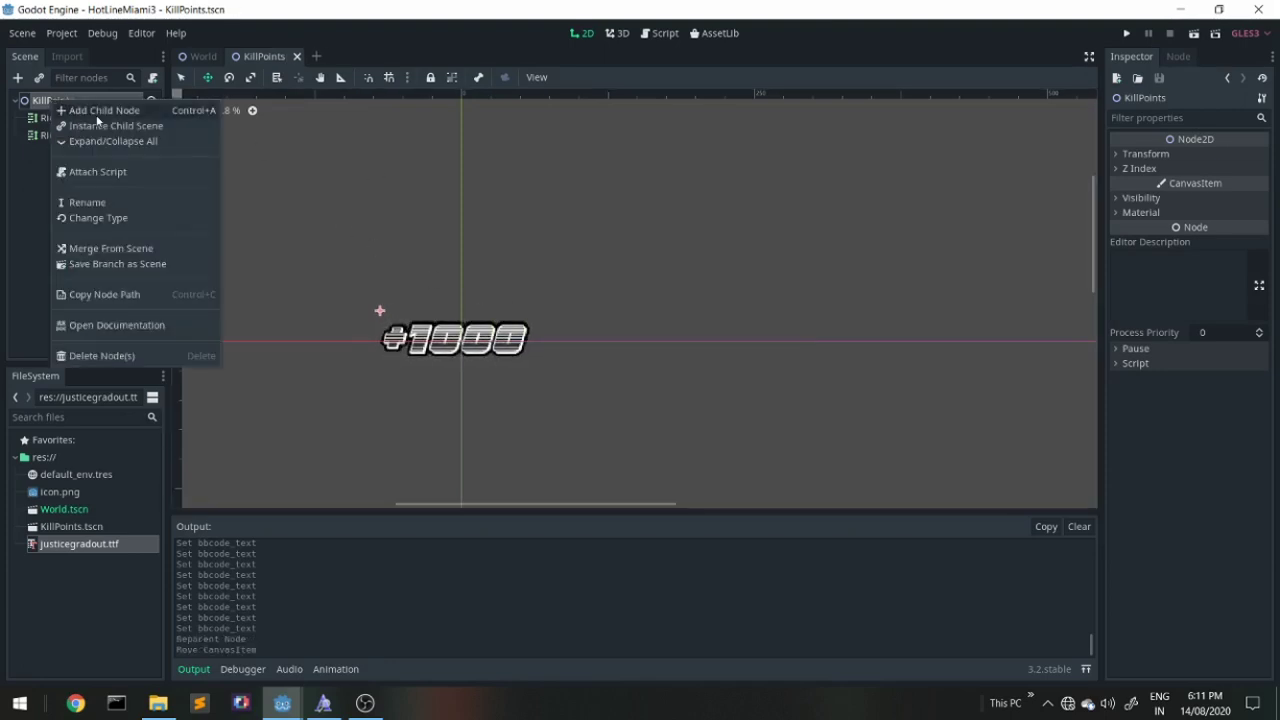
left_click(105, 108)
type("Anima")
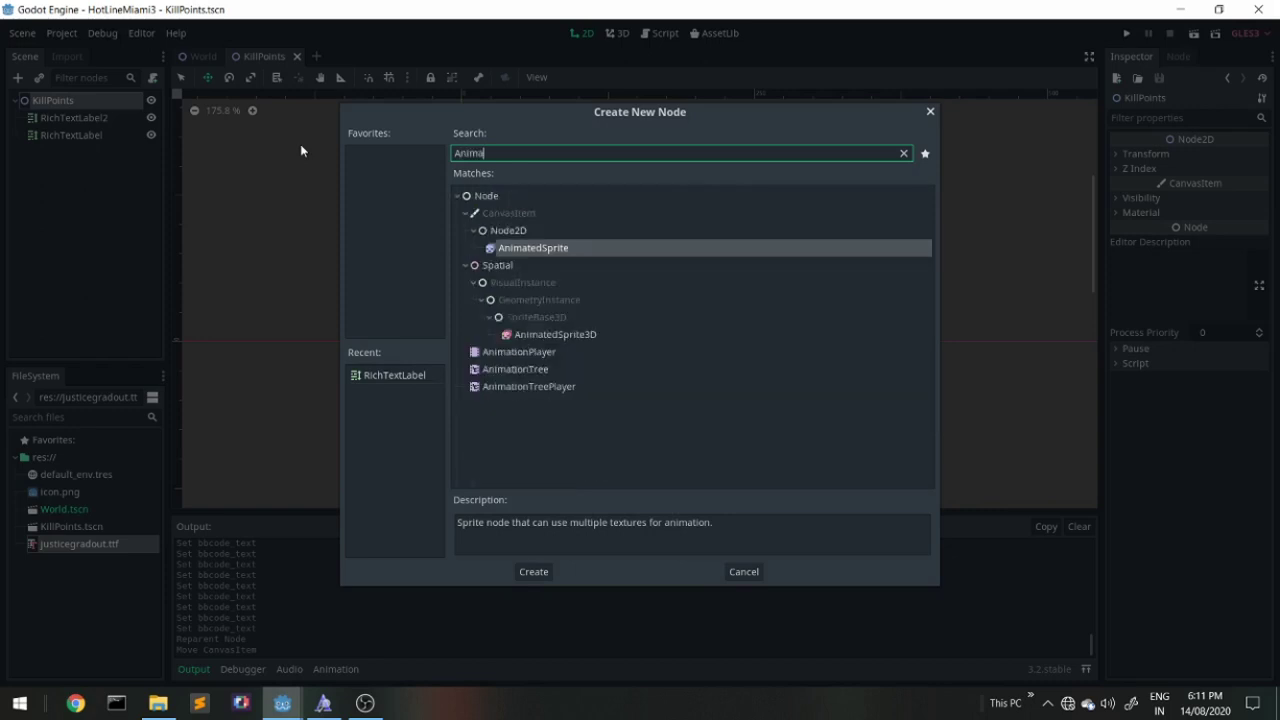
double_click(524, 352)
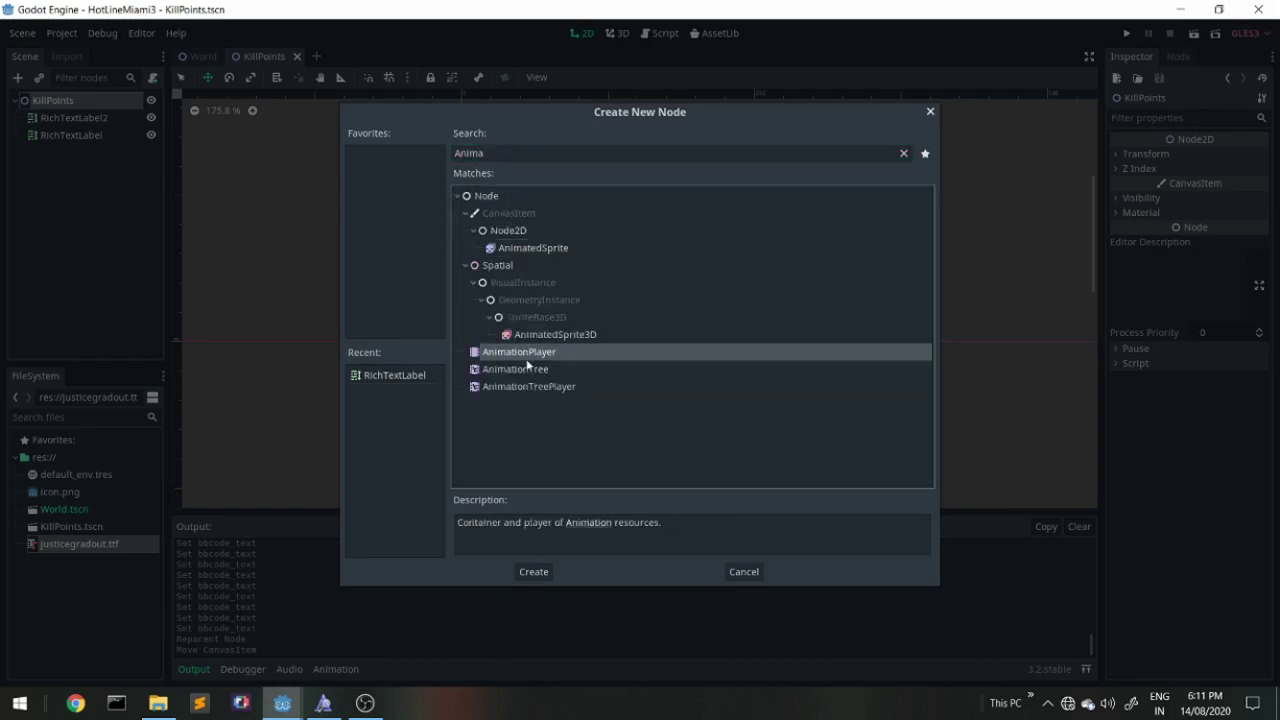
Create a new animation named ScaleUp and start a property track targeting KillPoints.
left_click(373, 521)
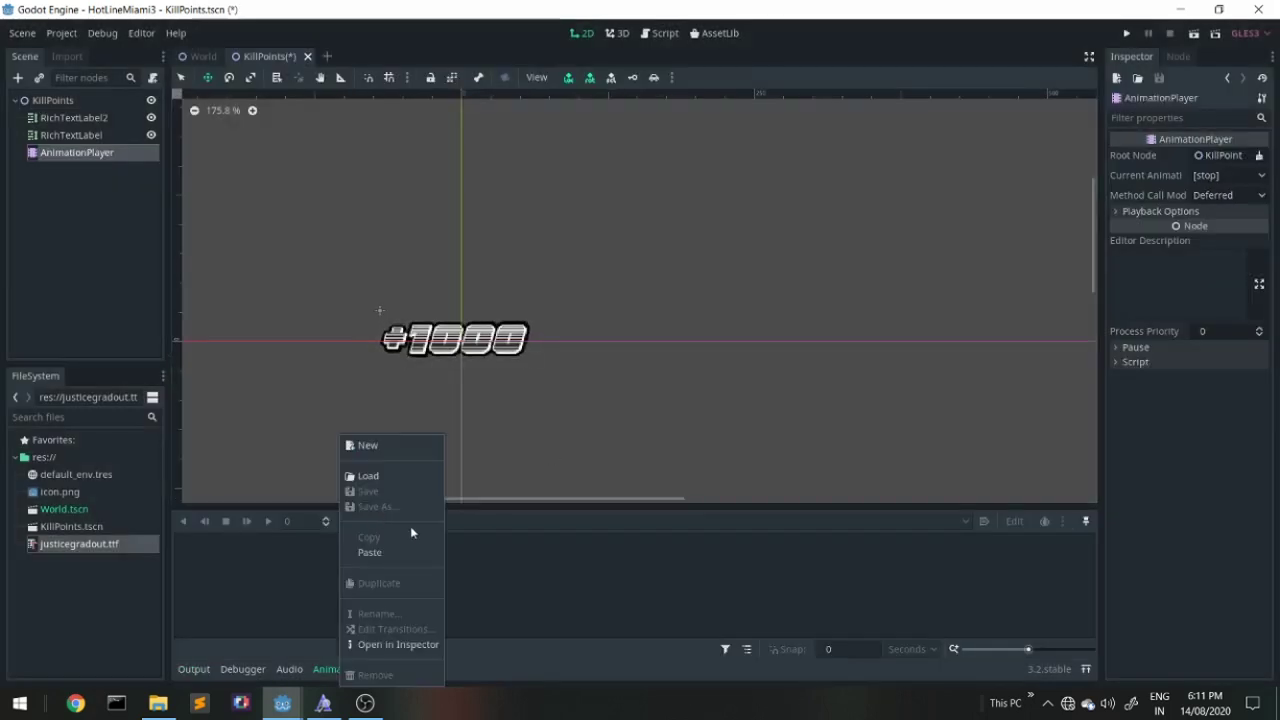
left_click(379, 452)
type("S")
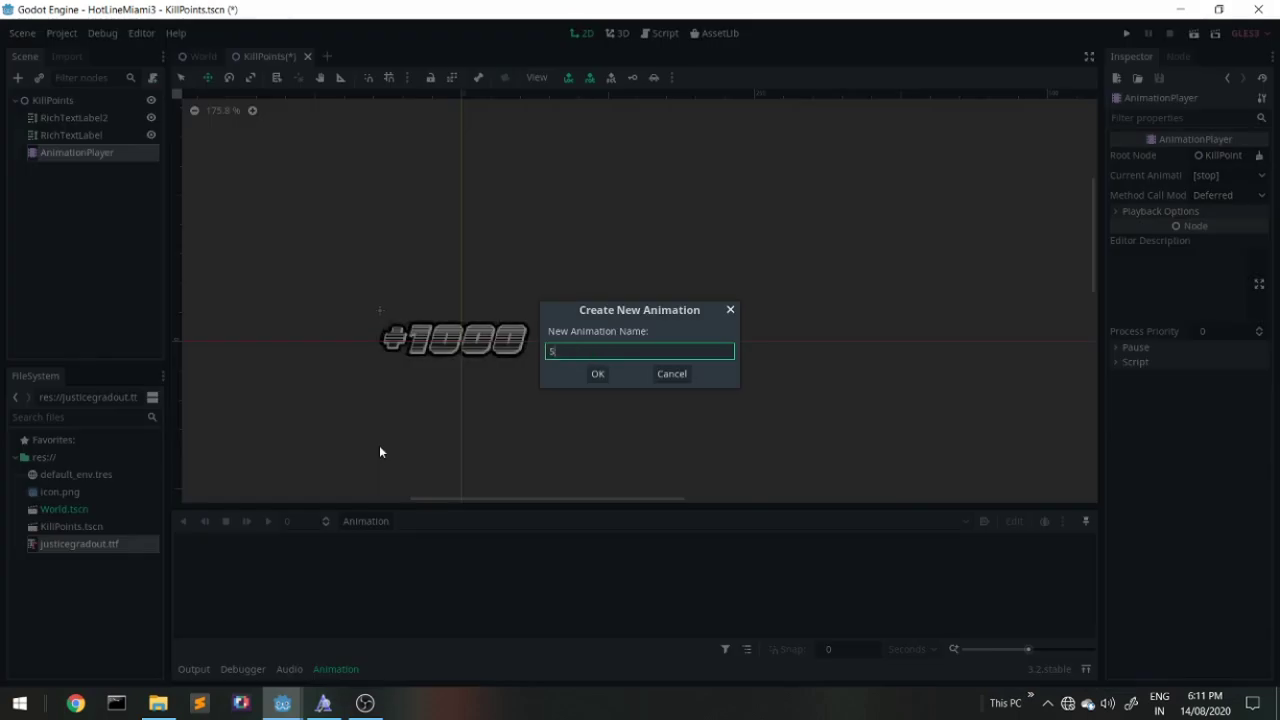
type("caleUp")
left_click(597, 373)
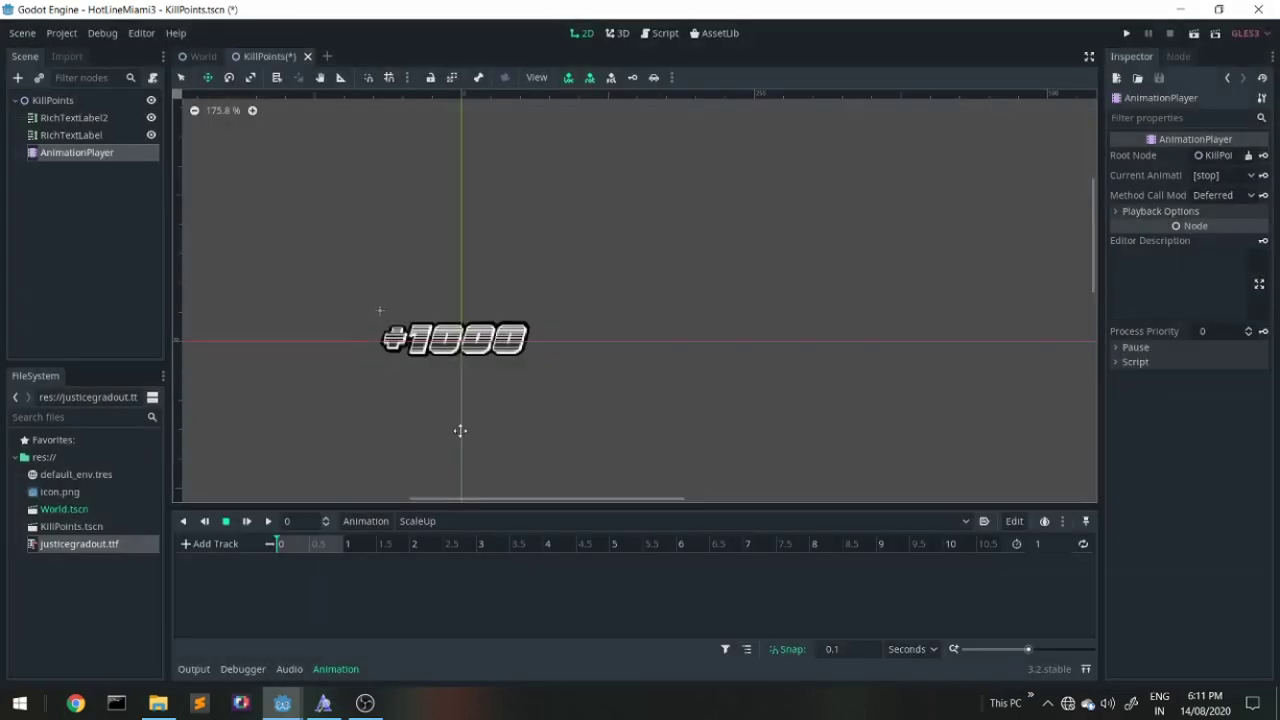
left_click(210, 544)
double_click(210, 144)
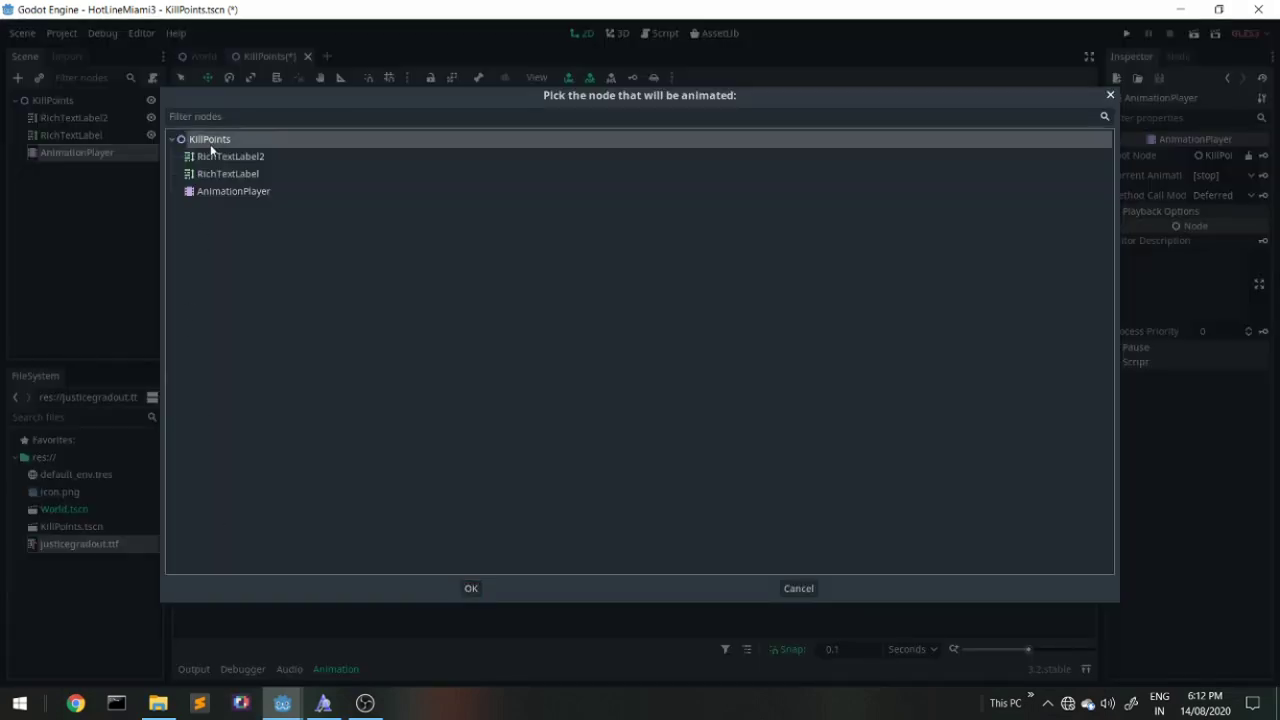
Add a scale track with a key at 0 seconds set to scale 0.1.
left_click(306, 281)
double_click(306, 281)
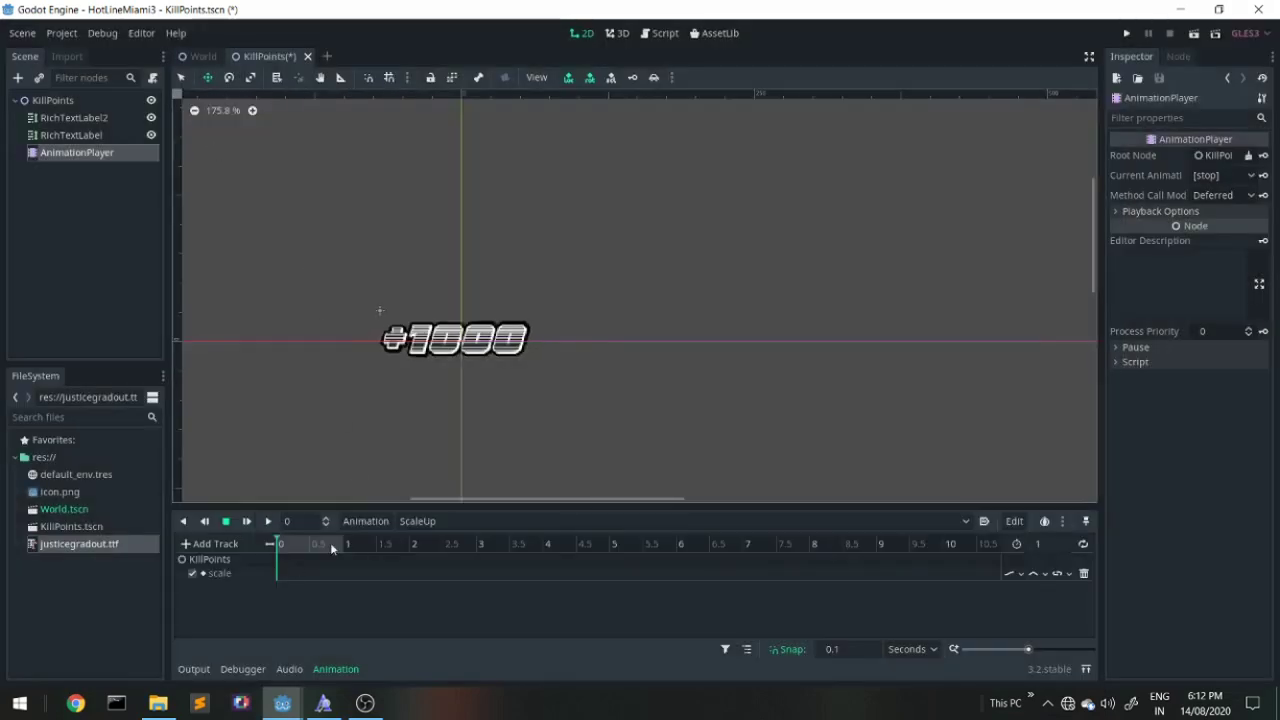
right_click(277, 575)
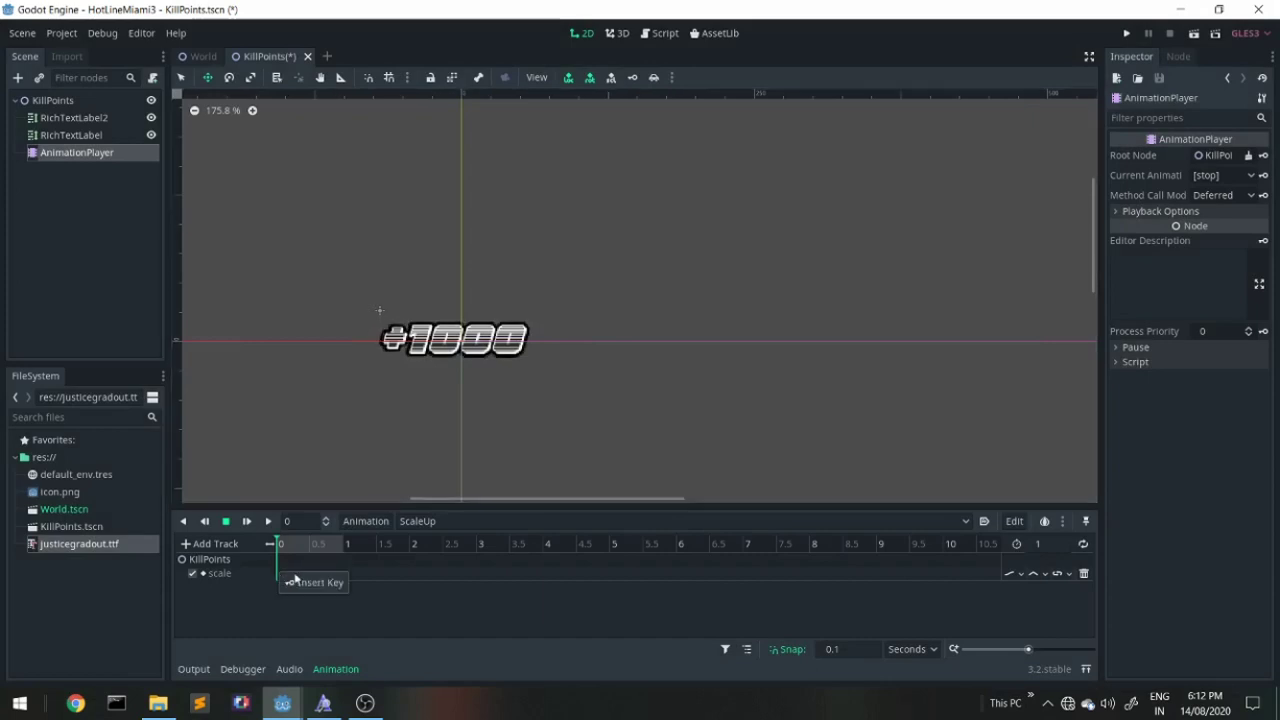
left_click(300, 582)
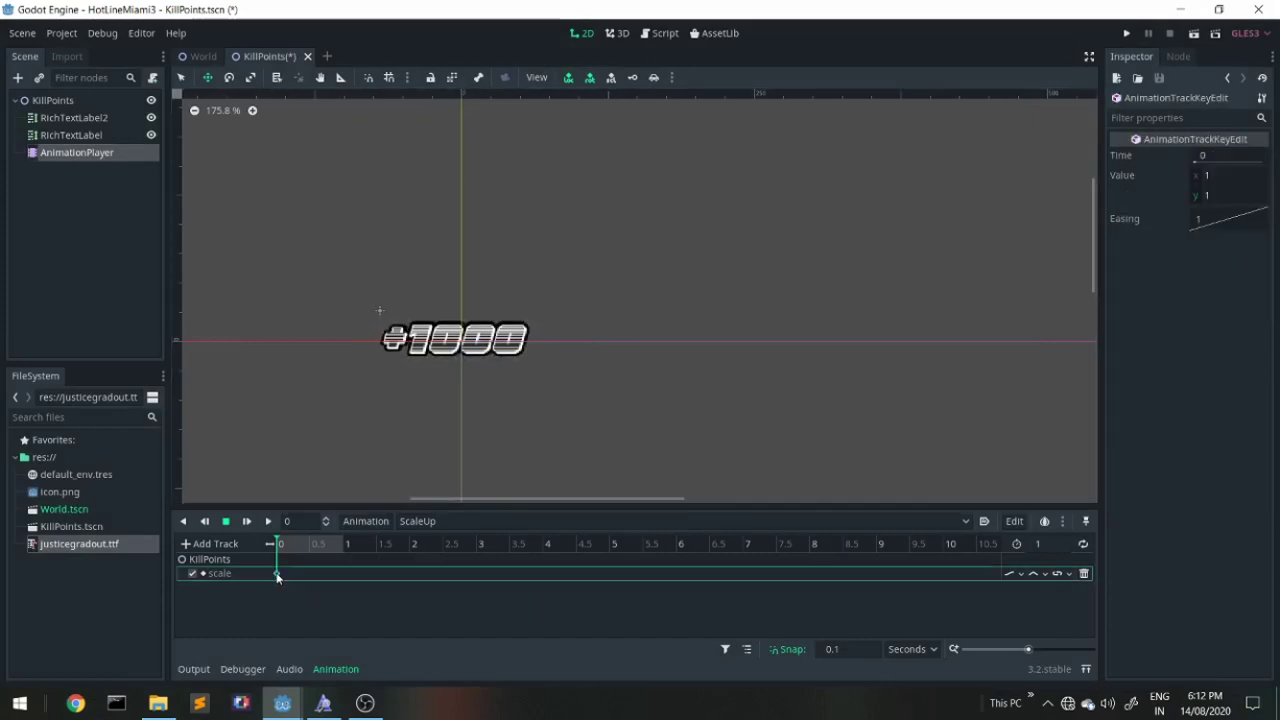
left_click(1210, 175)
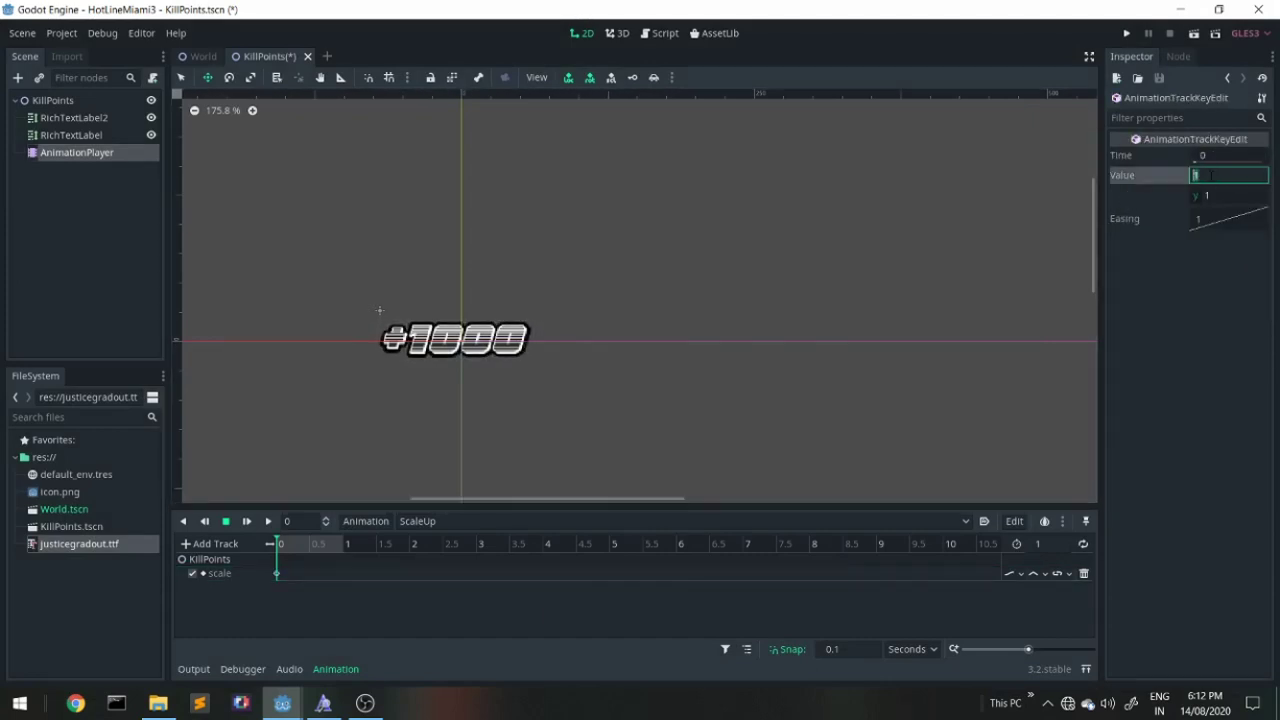
type("0.1")
left_click(1228, 198)
type("0.1")
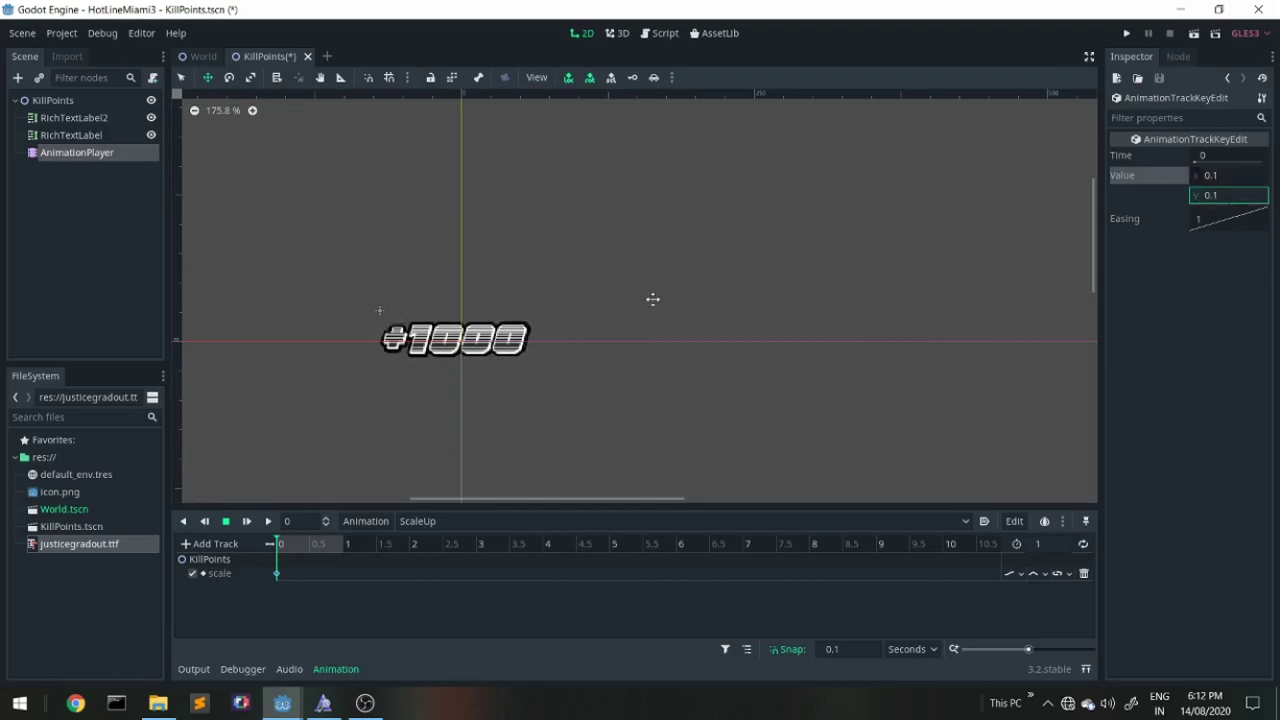
key("Return")
Key scale 2 at 1 second and set the animation length to 1.5 seconds.
right_click(339, 577)
left_click(376, 584)
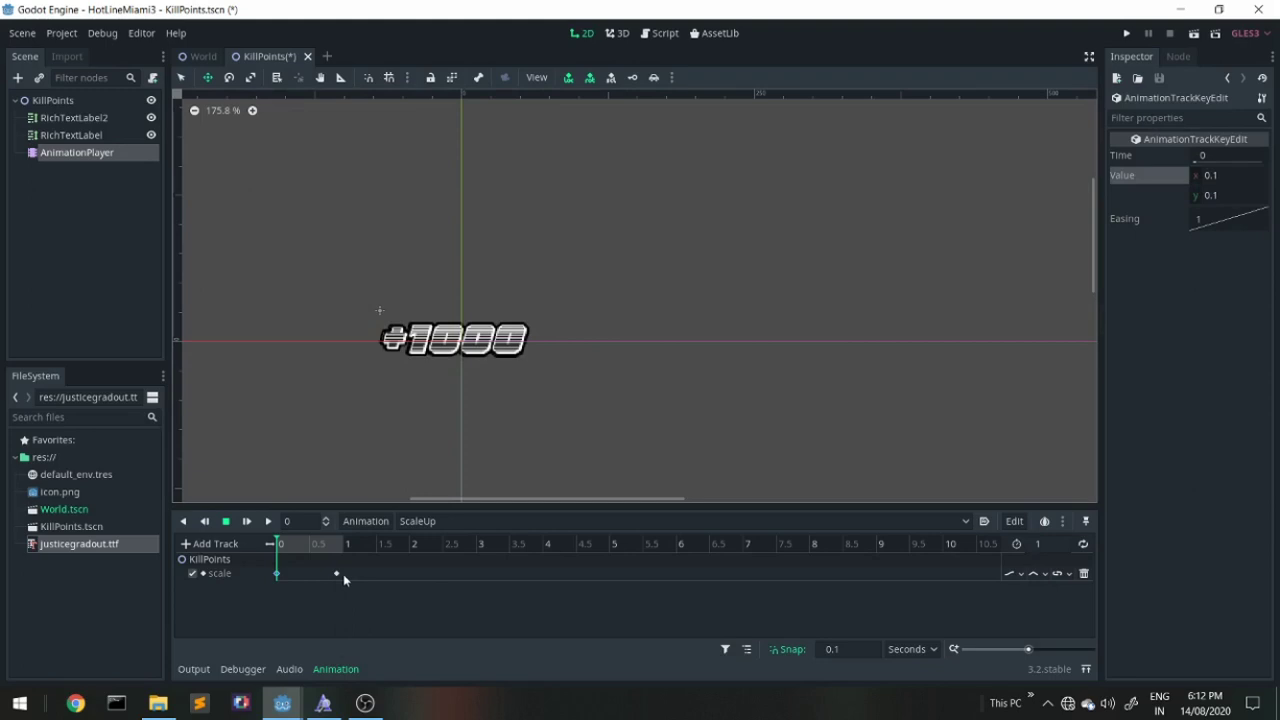
left_click(343, 574)
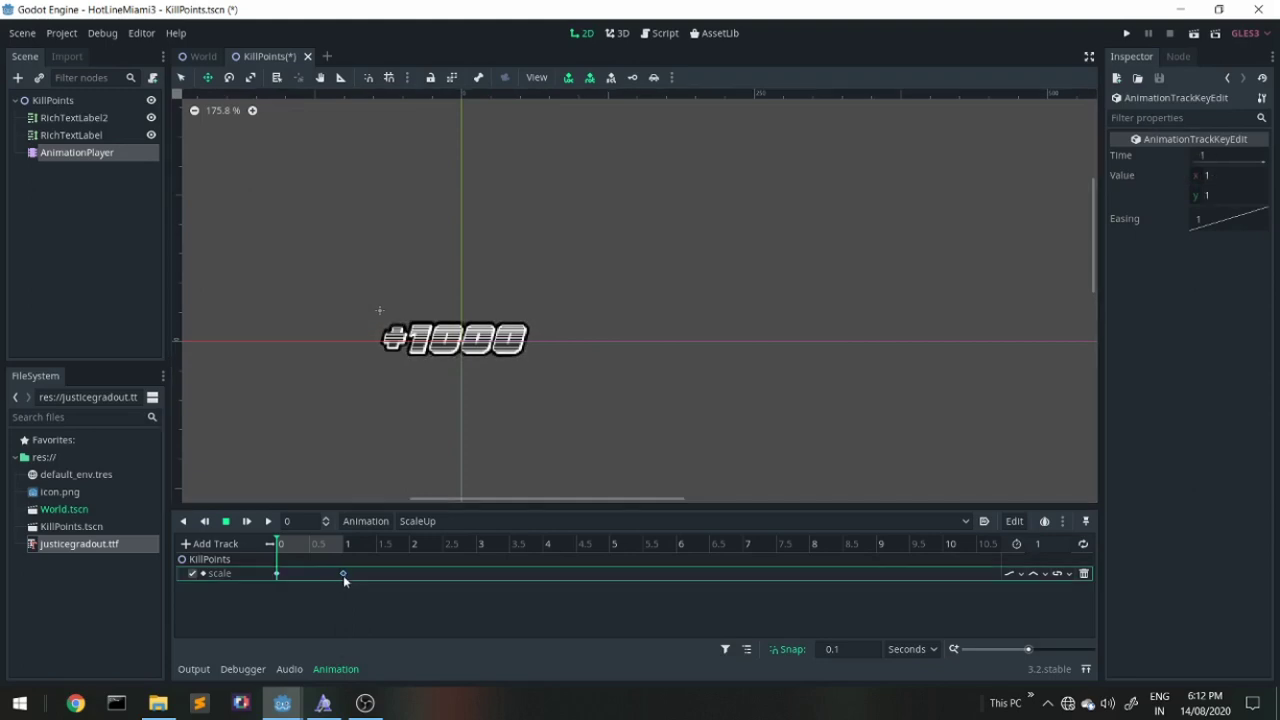
left_click(1221, 176)
left_click(1227, 197)
type("2")
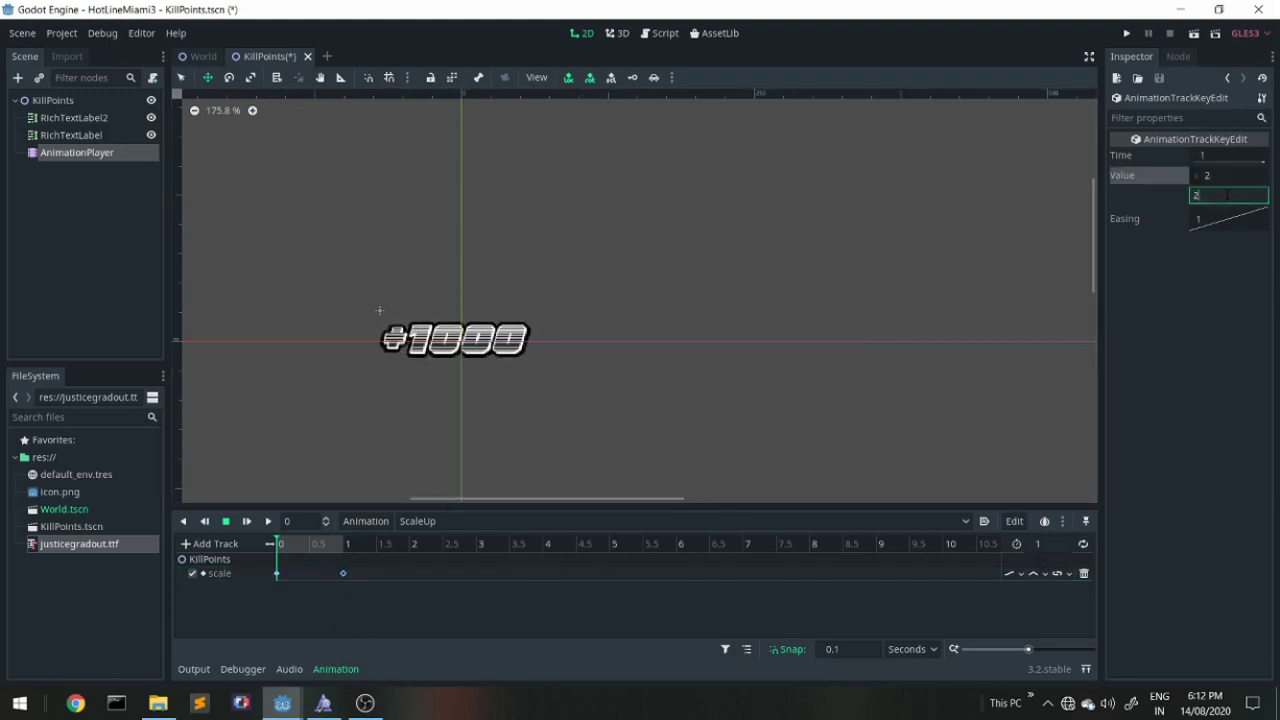
left_click(1038, 544)
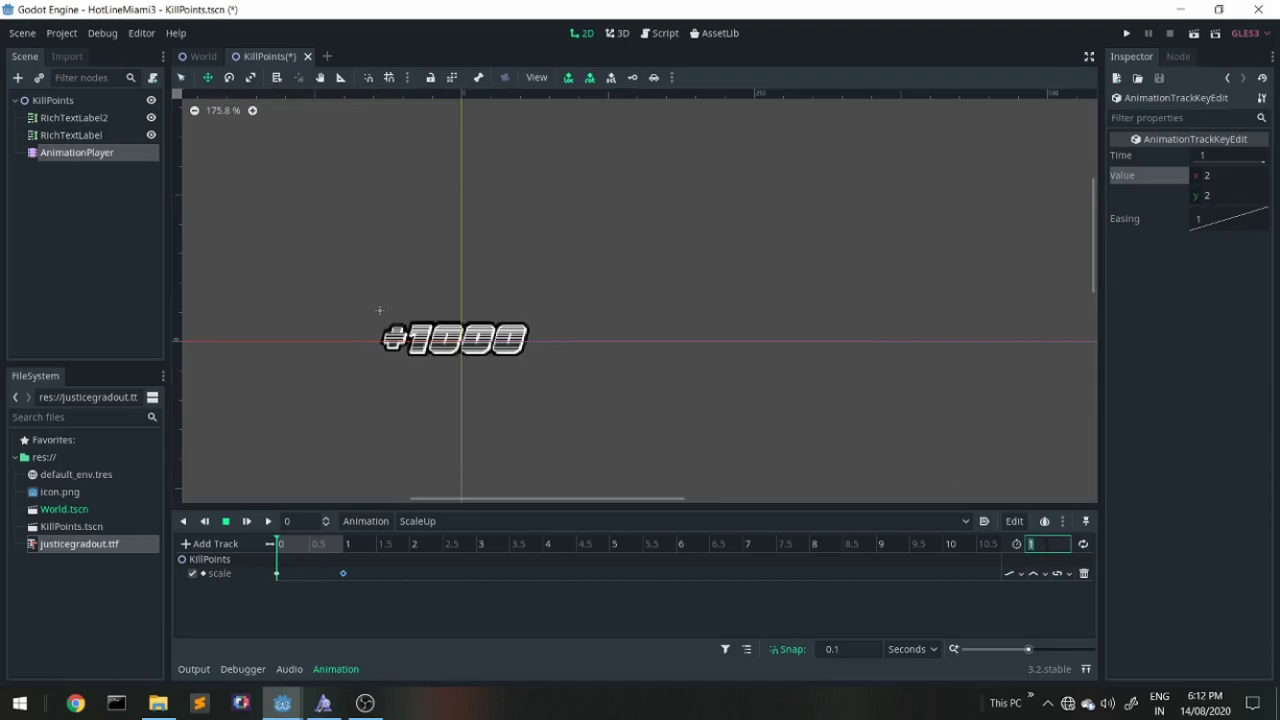
type(".5")
key("Return")
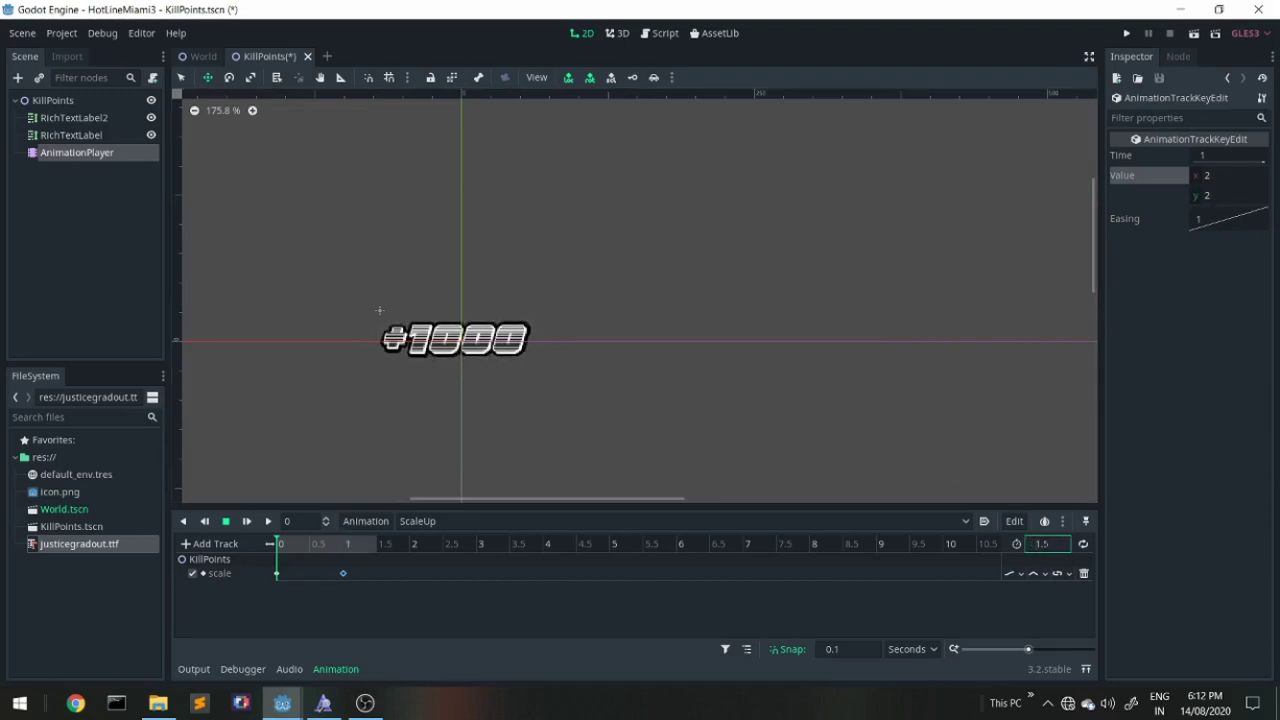
Insert a final scale key at 1.5 seconds set back to 0.1.
right_click(378, 575)
left_click(380, 580)
left_click(1198, 176)
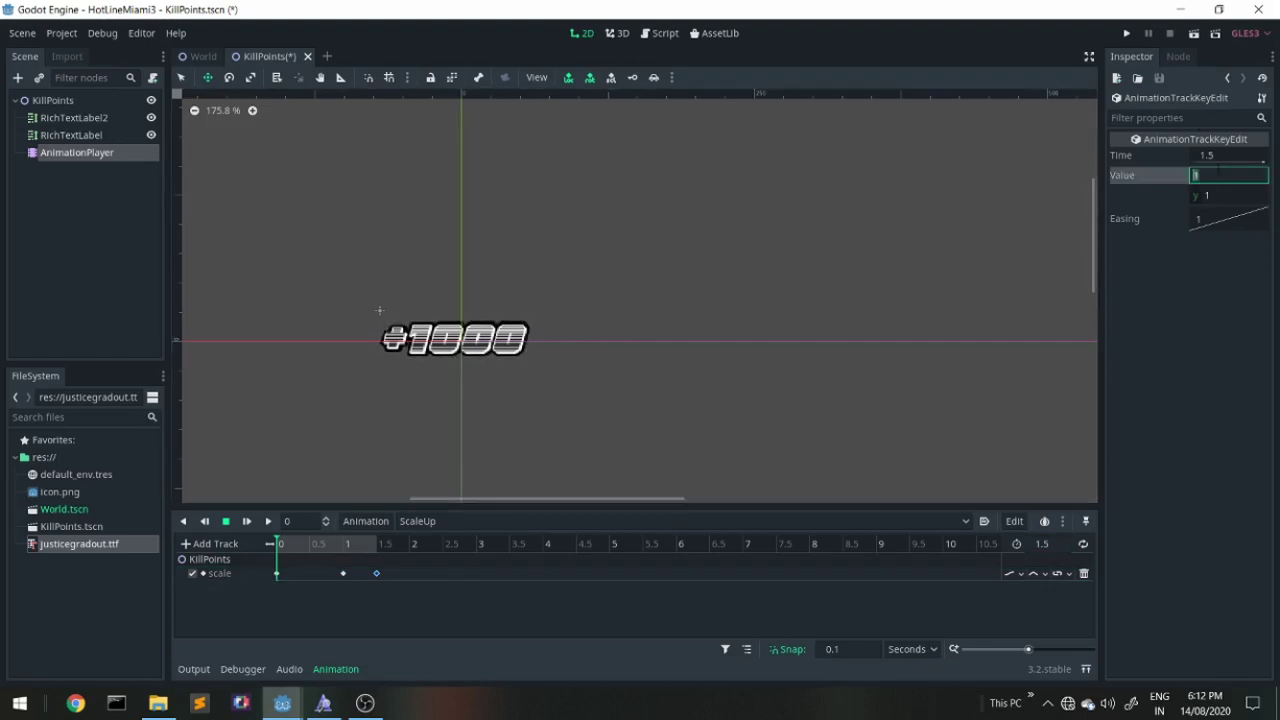
type("0.")
left_click(1216, 196)
type(".1")
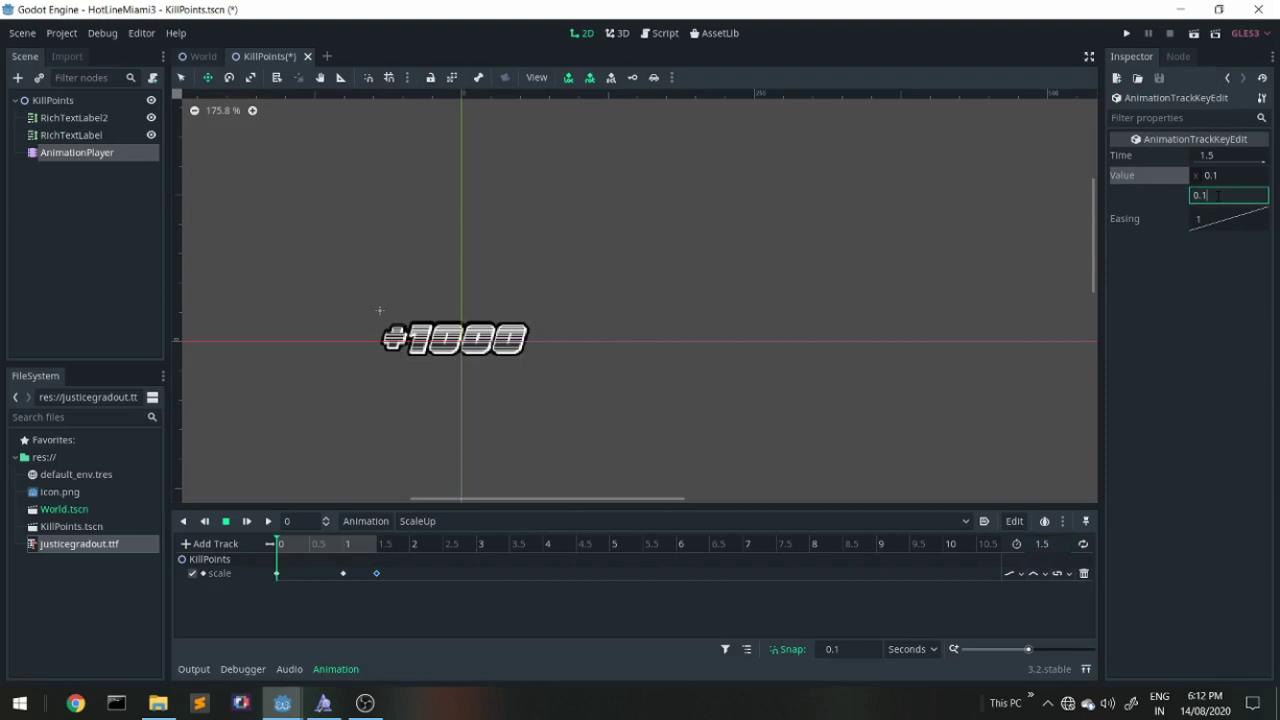
key("Return")
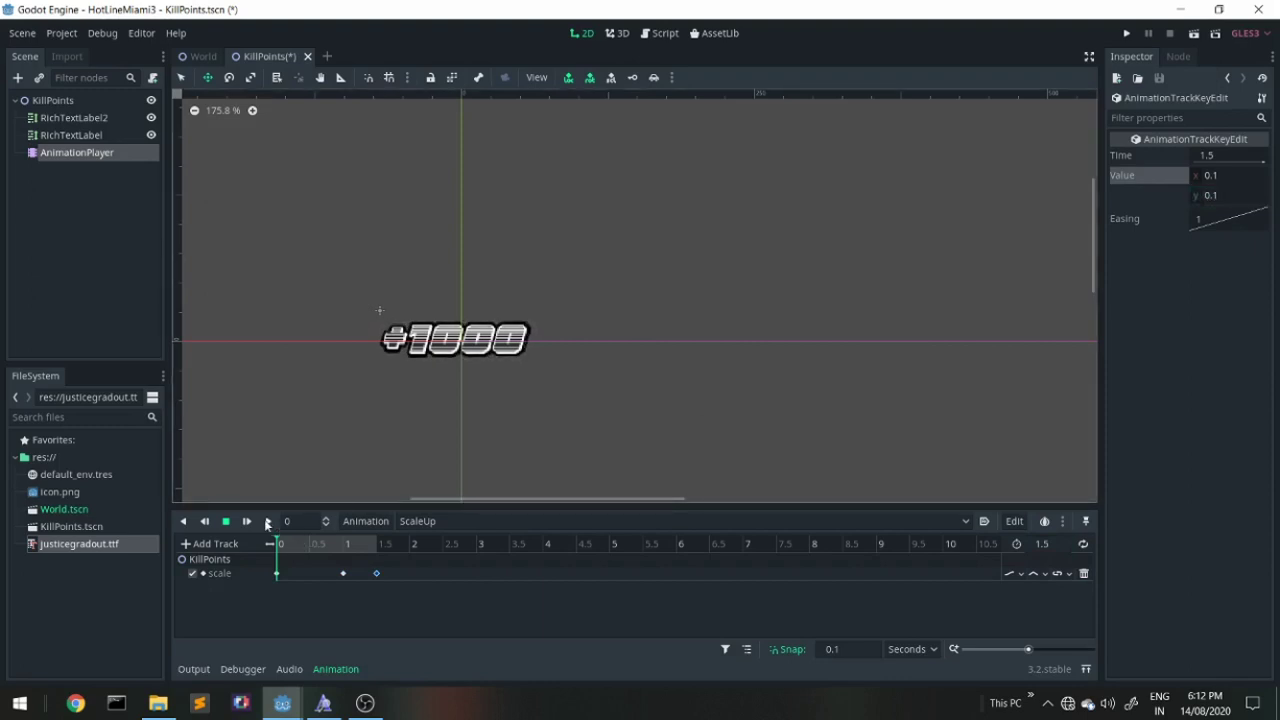
Preview ScaleUp forwards and backwards, then reset the KillPoints position to the origin.
left_click(267, 521)
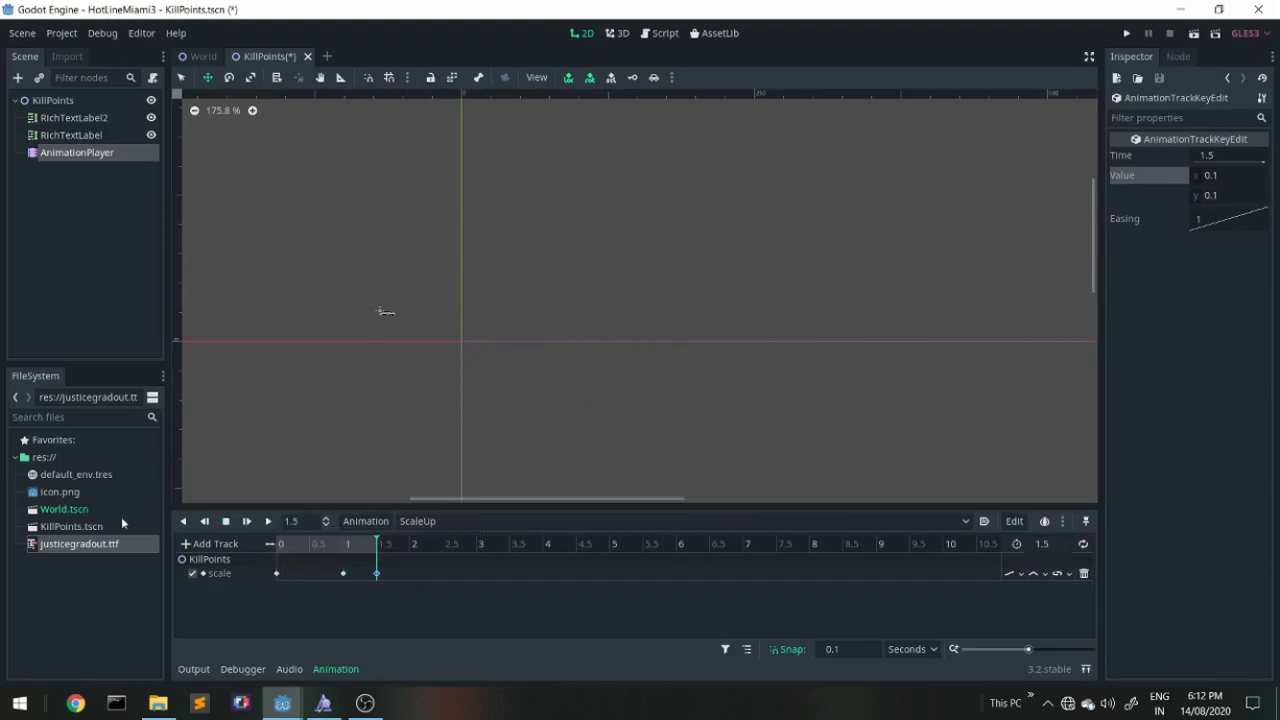
left_click(185, 524)
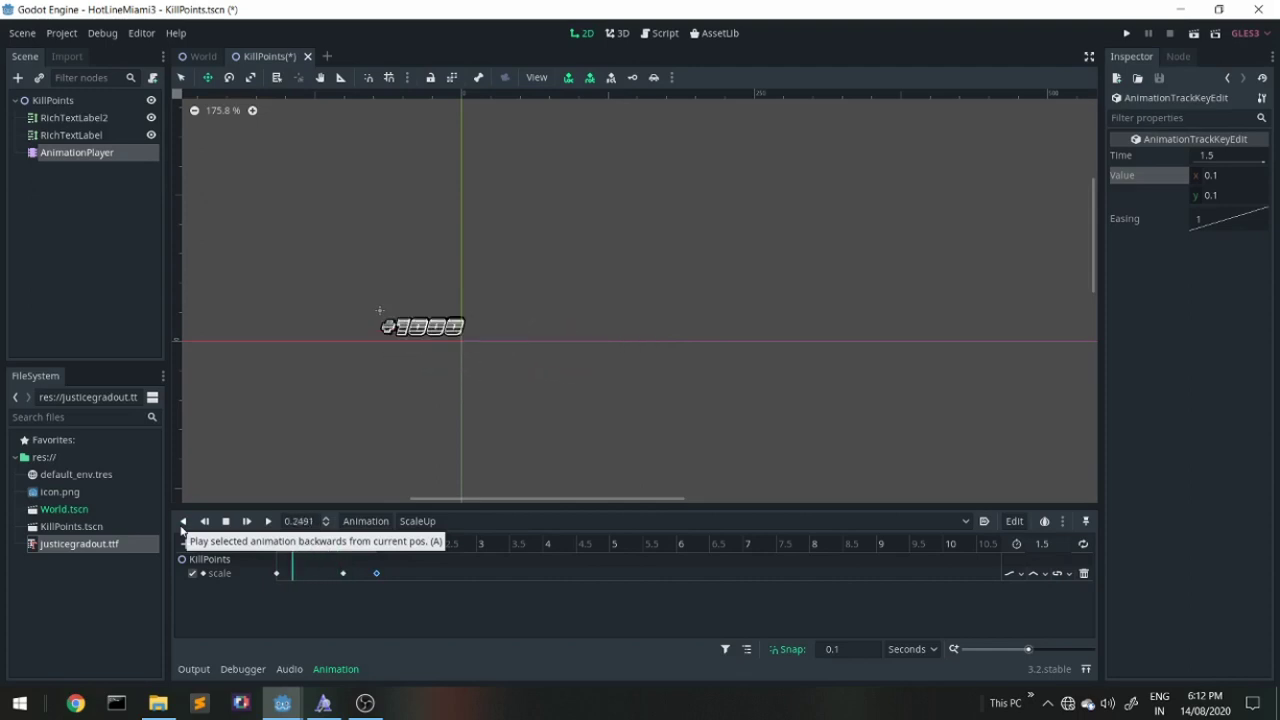
left_click(55, 100)
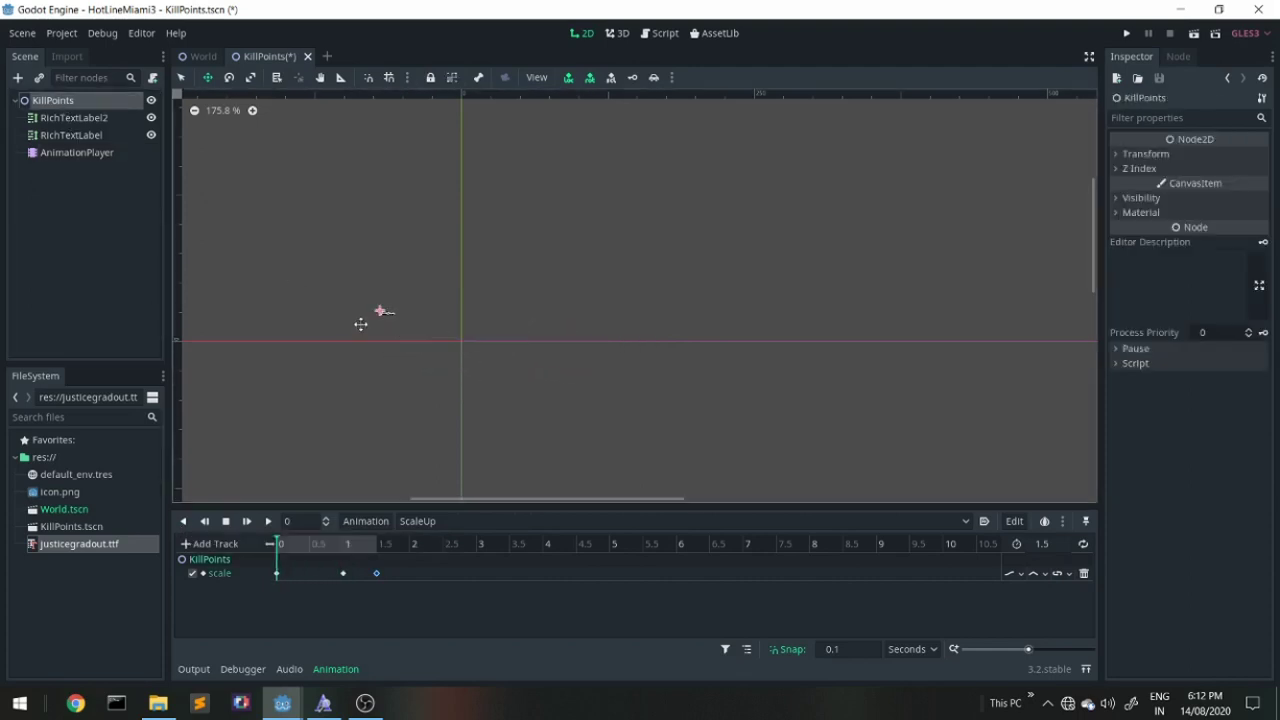
left_click(1148, 154)
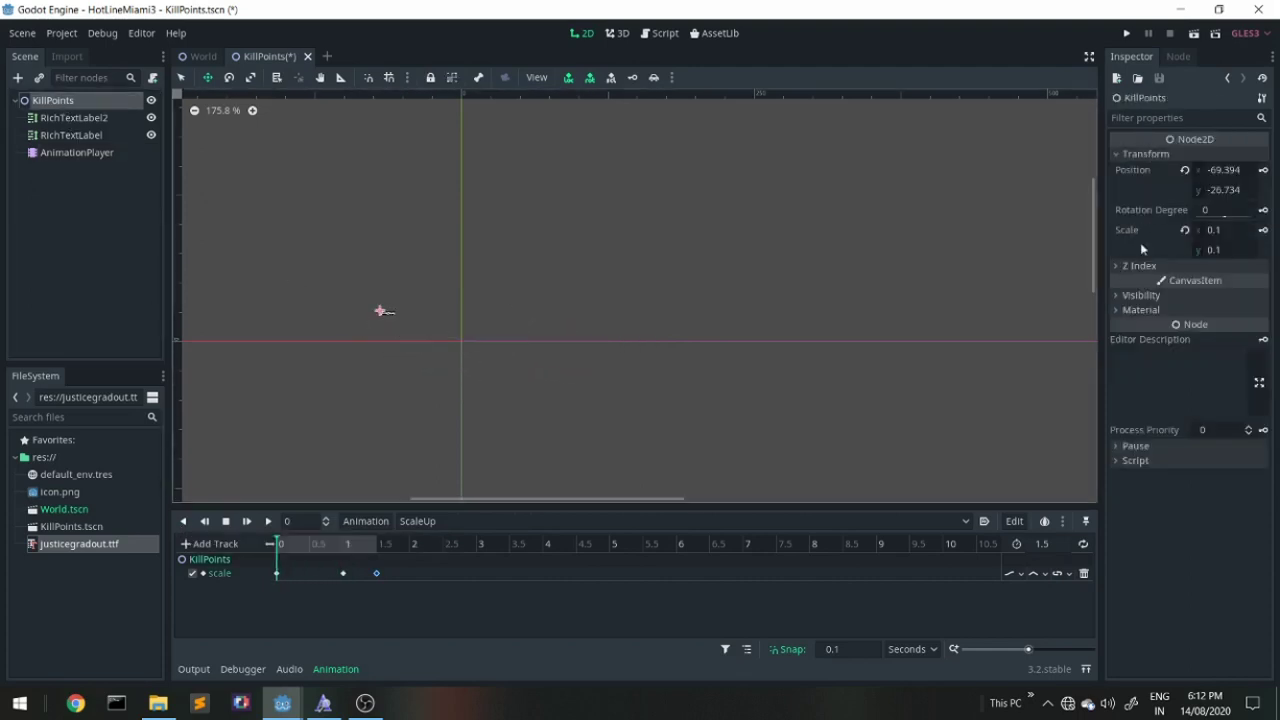
left_click(1185, 171)
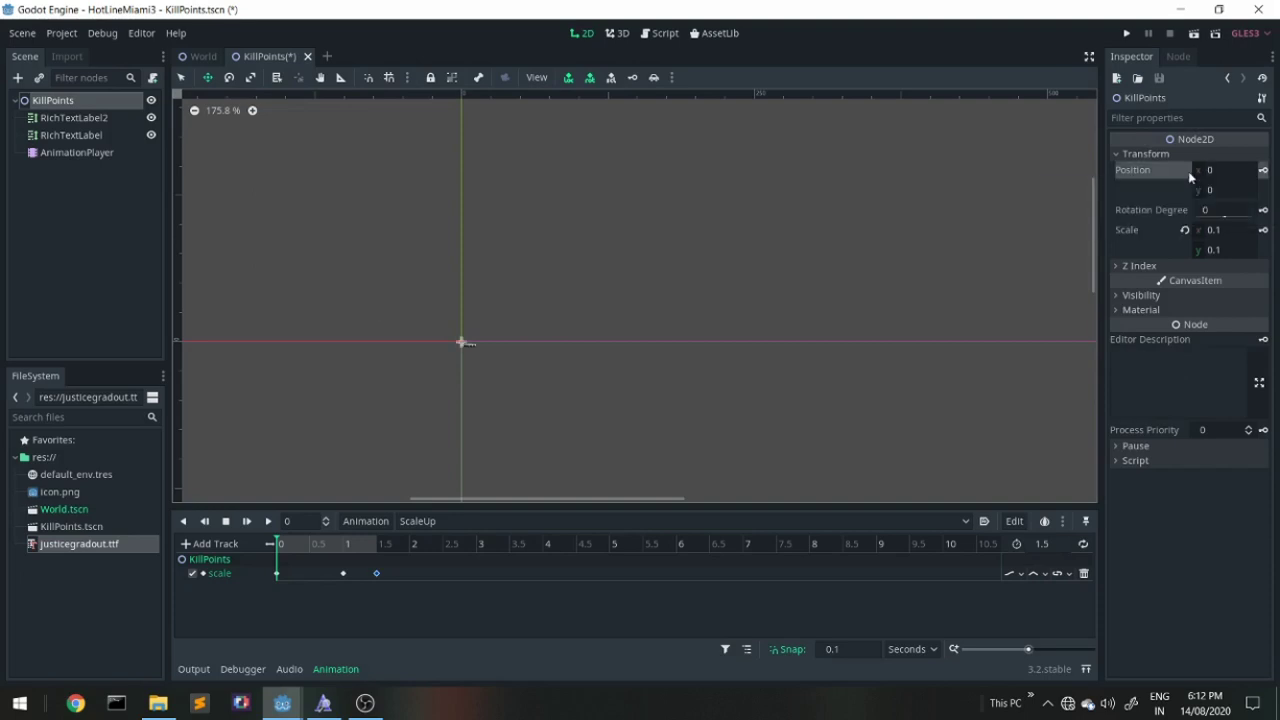
Drag both +1000 labels slightly up-left, preview ScaleUp, and save the scene.
left_click(42, 117)
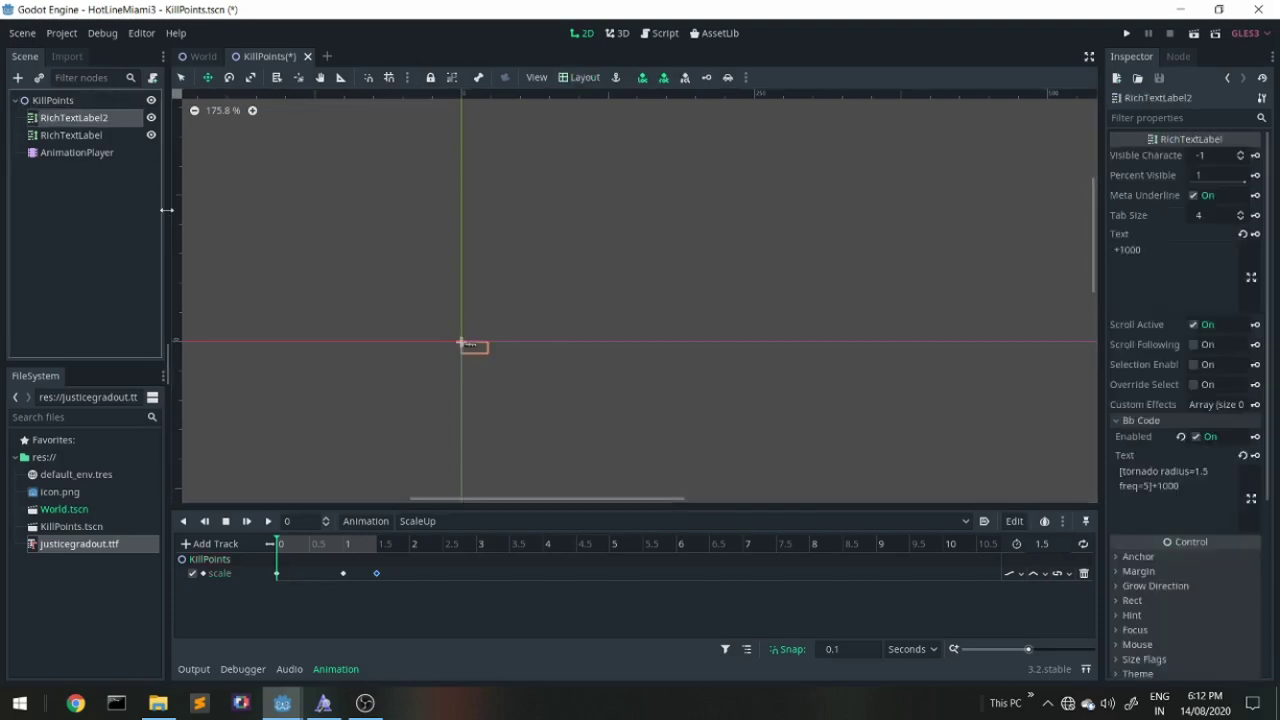
scroll(480, 358, "up", 3)
scroll(453, 352, "up", 3)
scroll(453, 352, "up", 1)
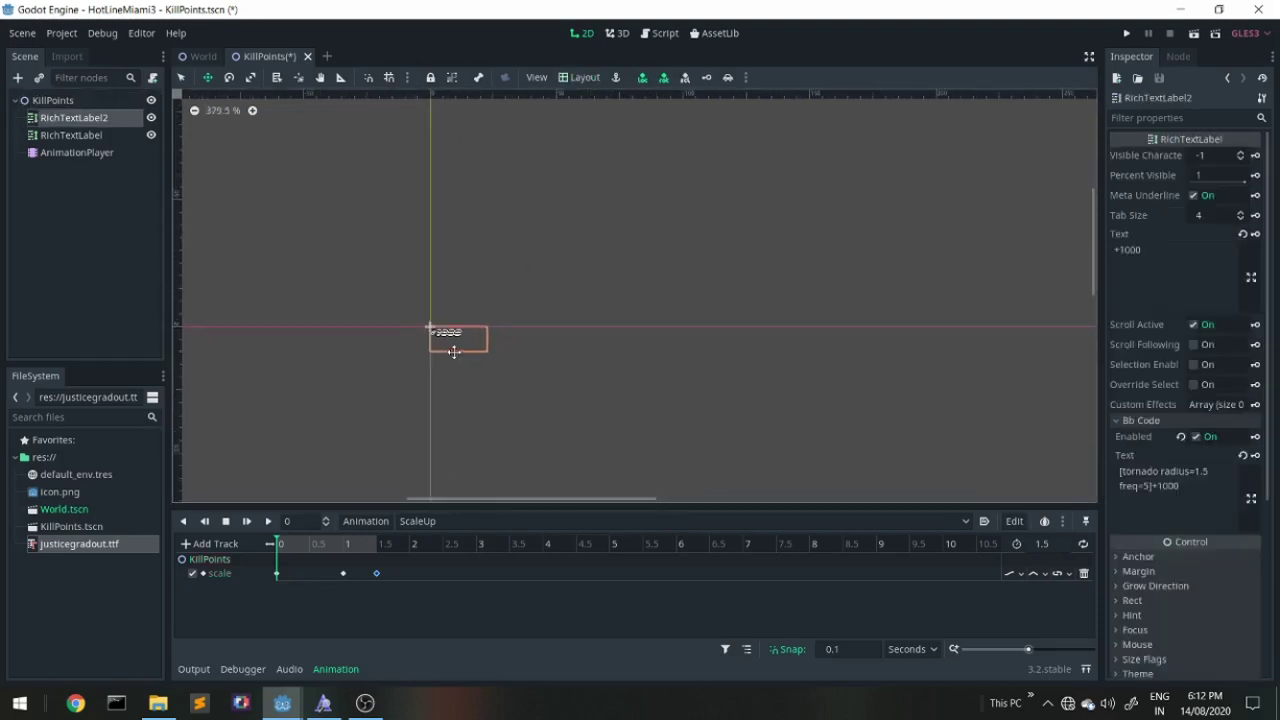
left_click(80, 136, "shift")
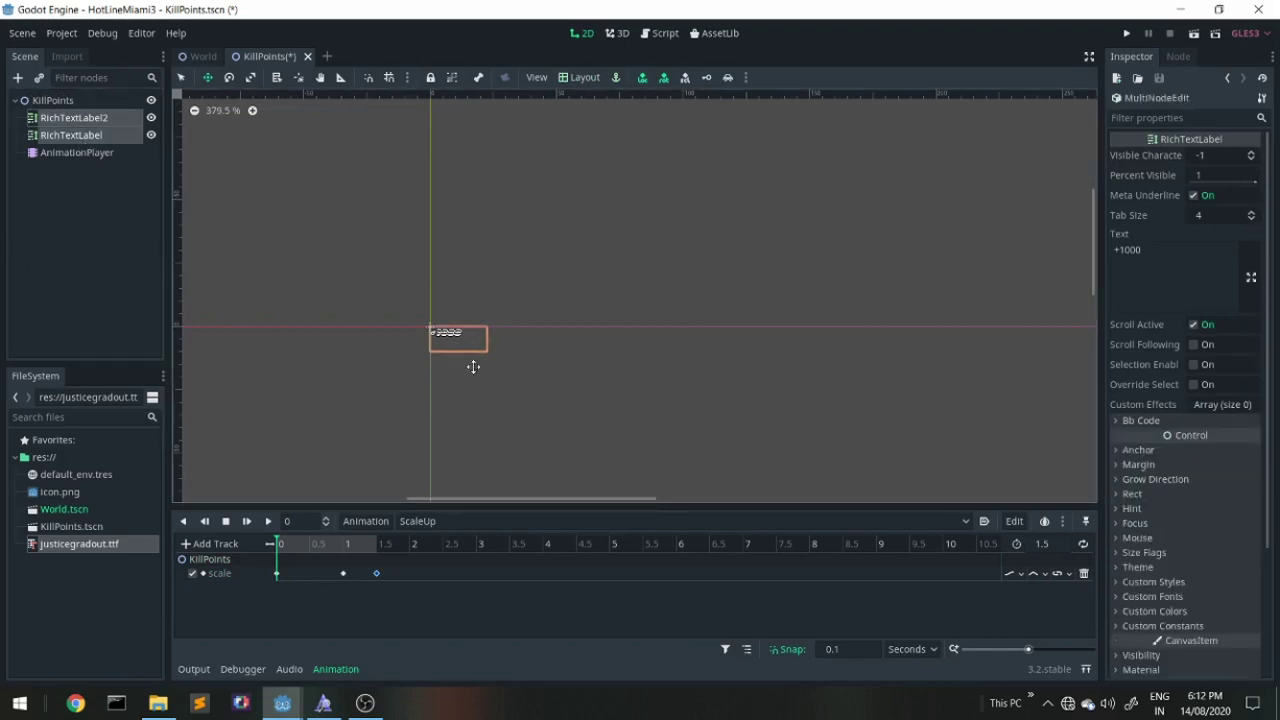
left_click_drag(473, 367, 445, 355)
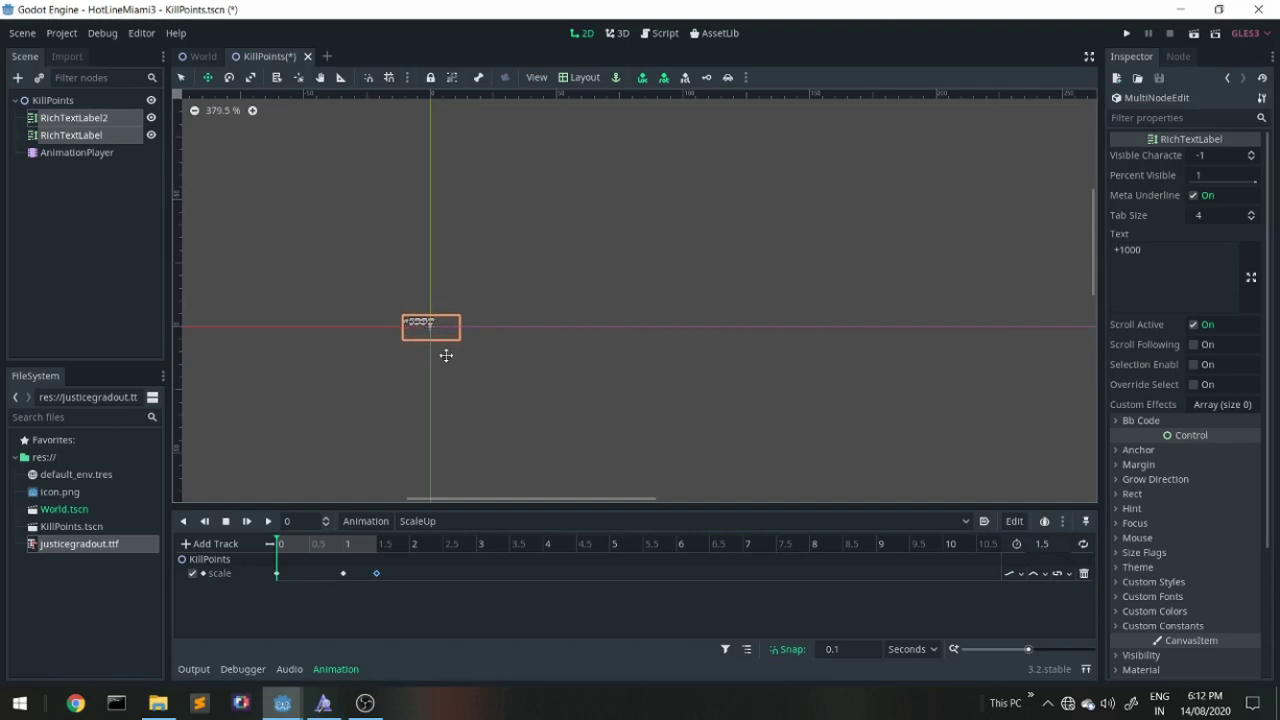
left_click(267, 521)
key("ctrl+s")
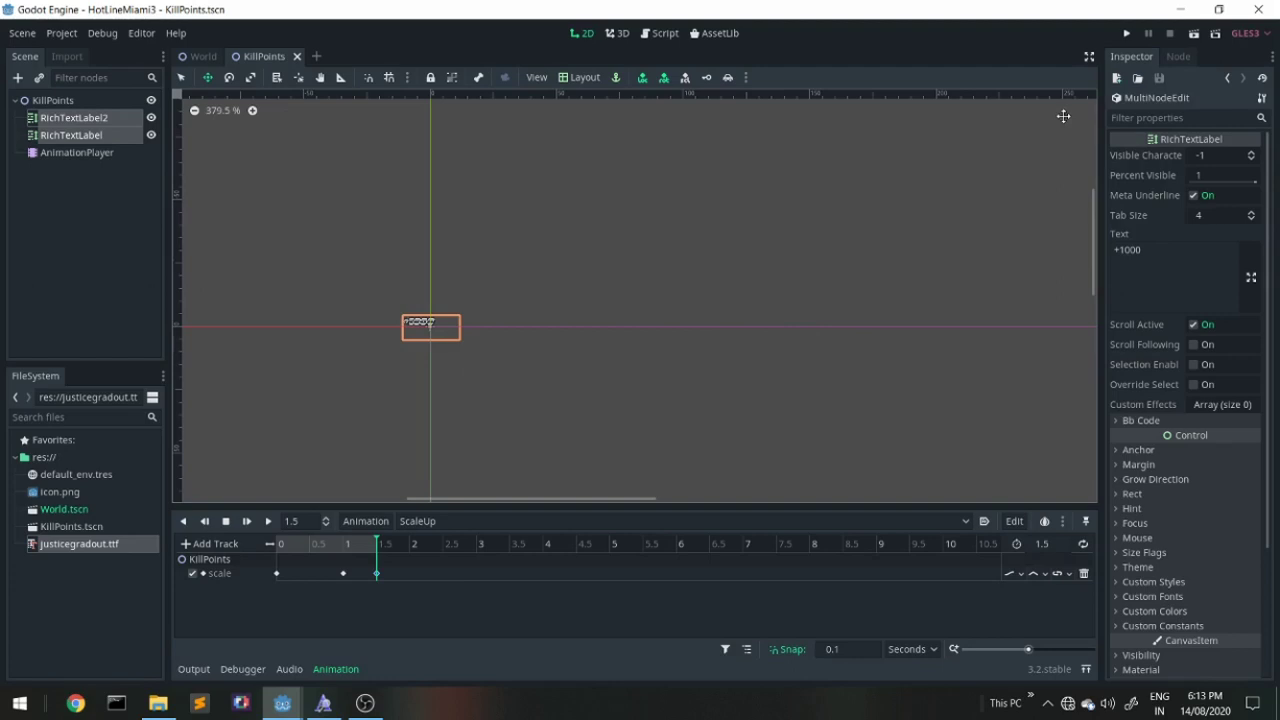
Add a property track on the AnimationPlayer for KillPoints' modulate property.
left_click(69, 152)
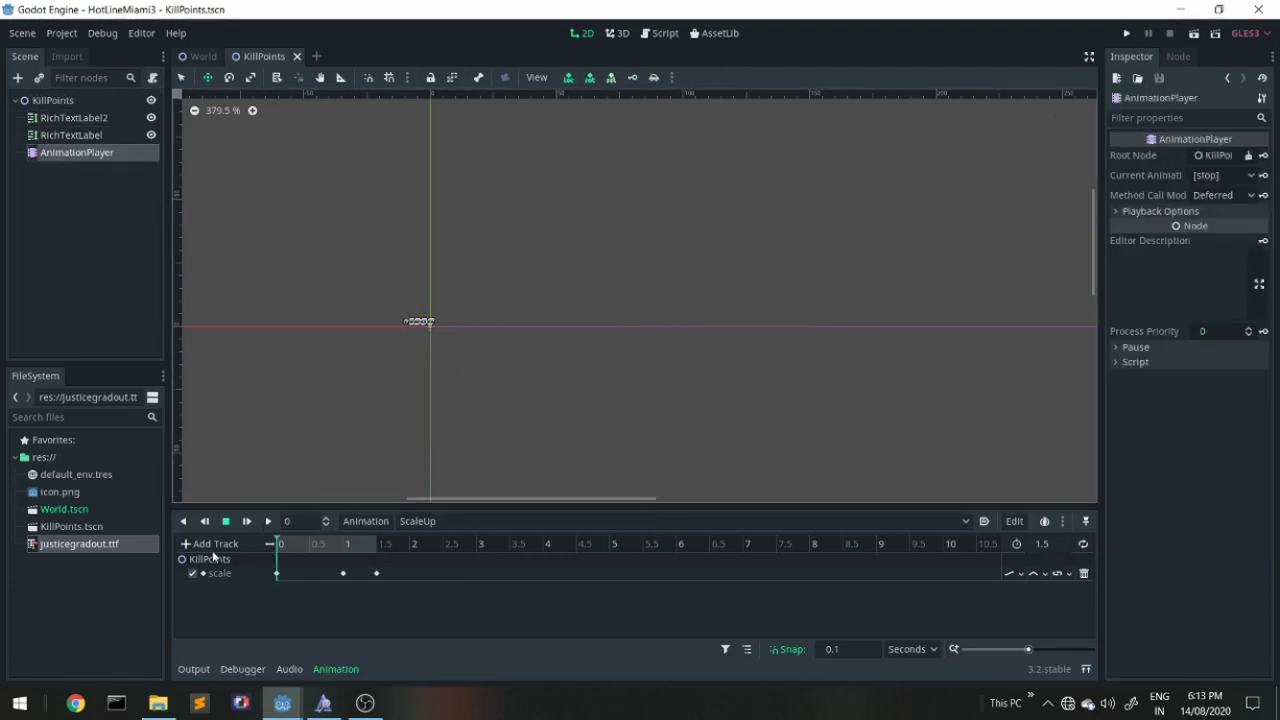
left_click(208, 545)
left_click(235, 563)
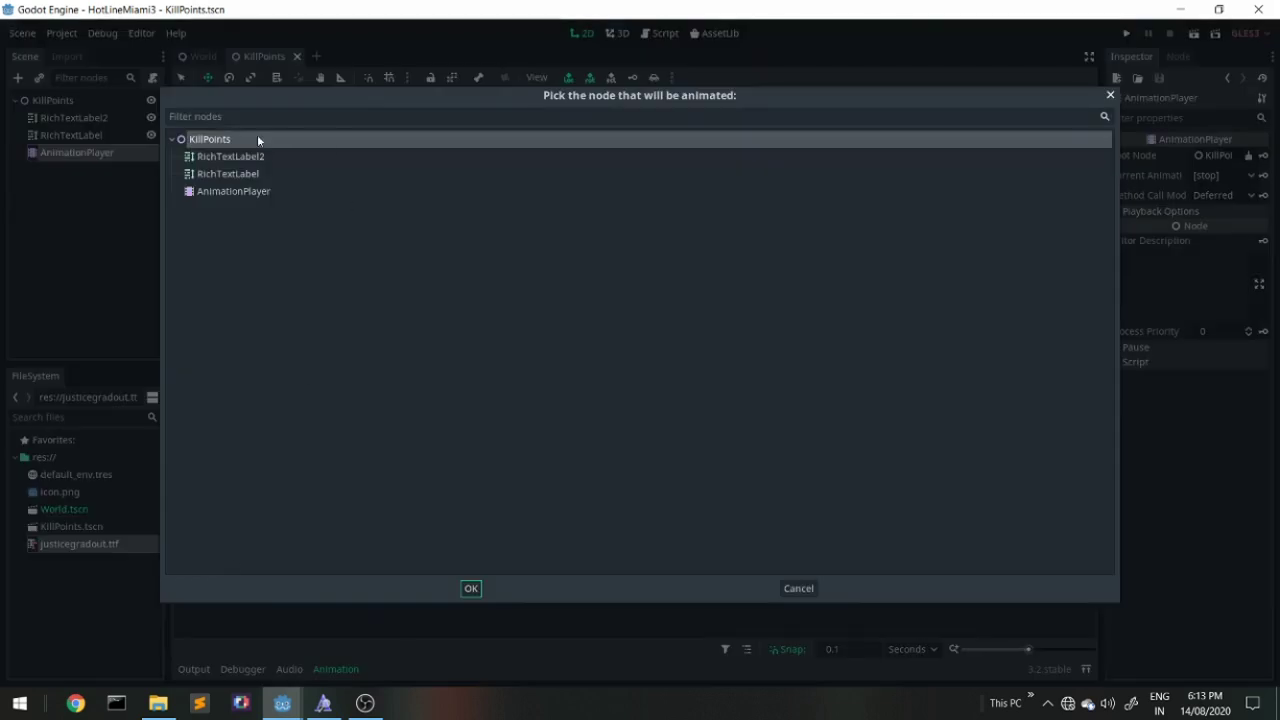
double_click(257, 139)
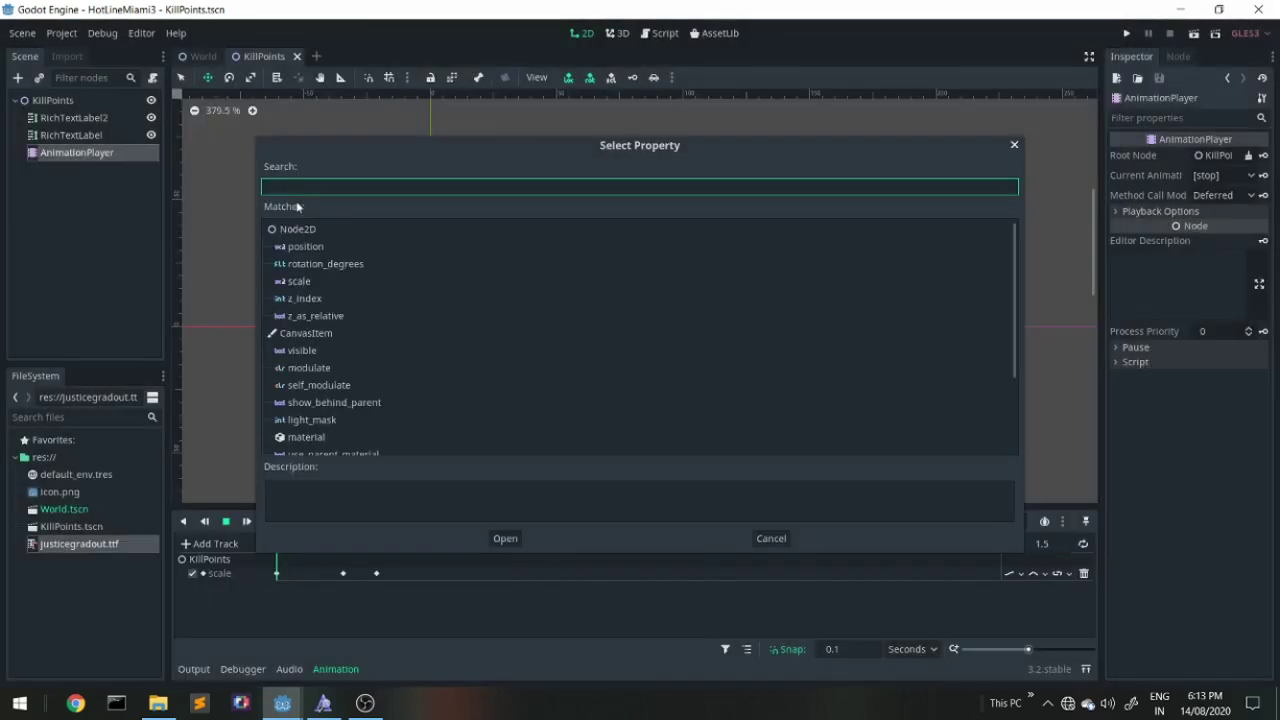
type("modulate")
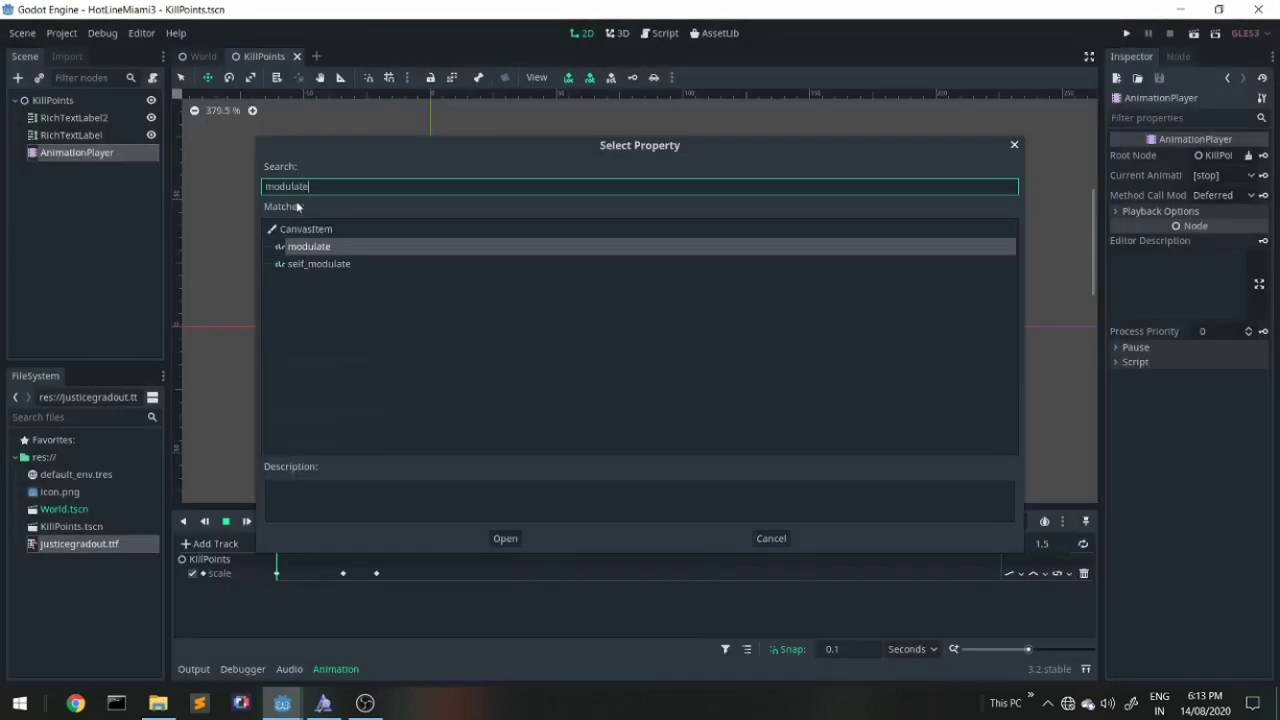
double_click(321, 248)
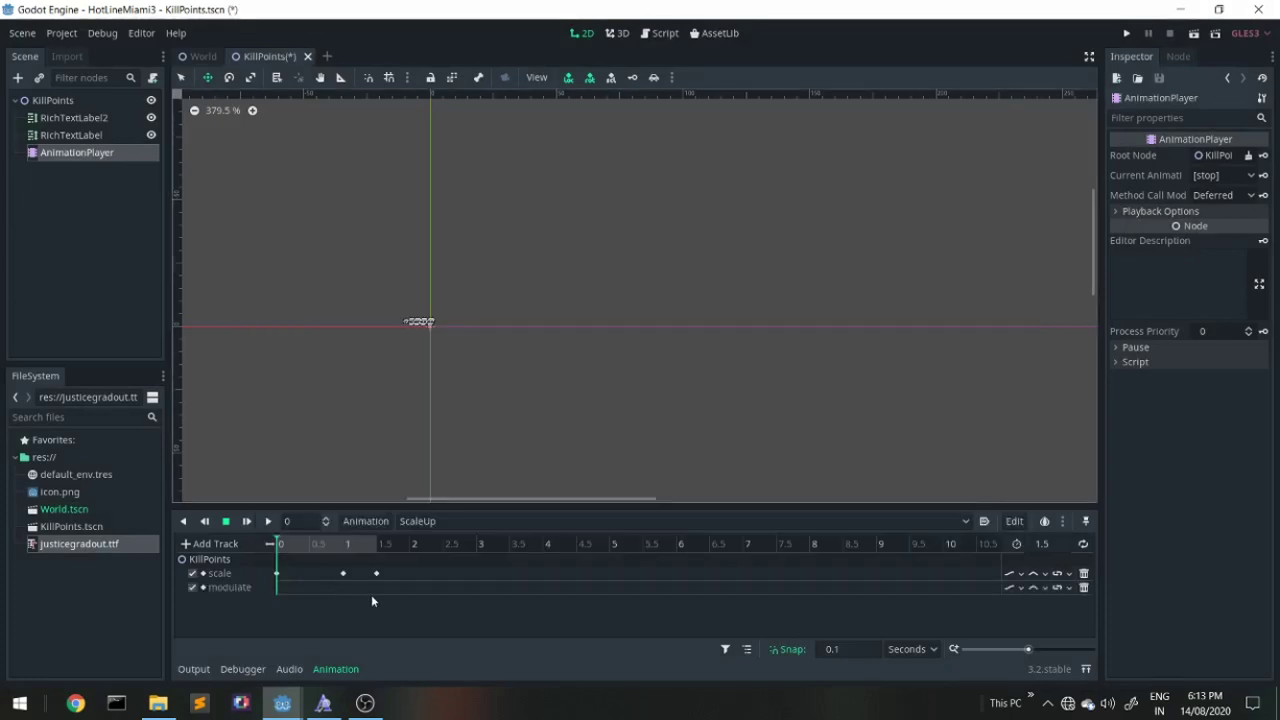
Insert modulate keys at 0 and 0.5 seconds, colouring the 0.5 key magenta.
right_click(281, 588)
left_click(293, 593)
right_click(297, 589)
left_click(312, 597)
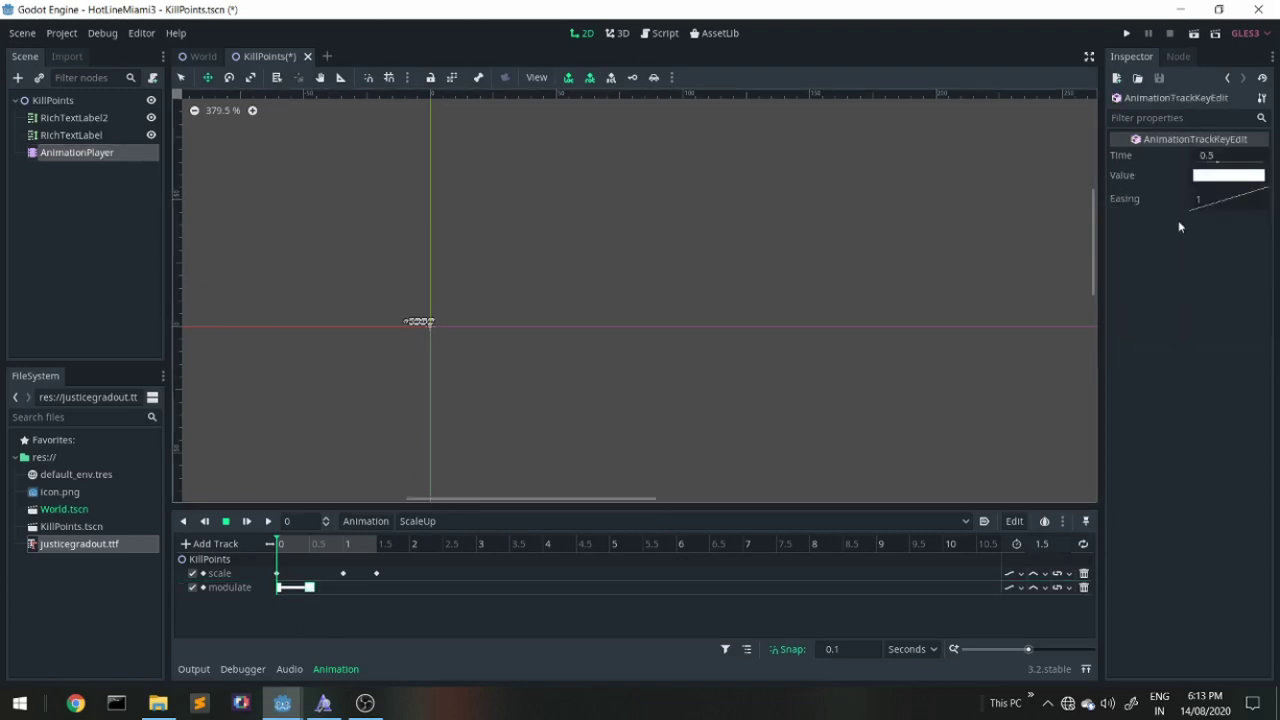
left_click(1215, 176)
left_click(1183, 163)
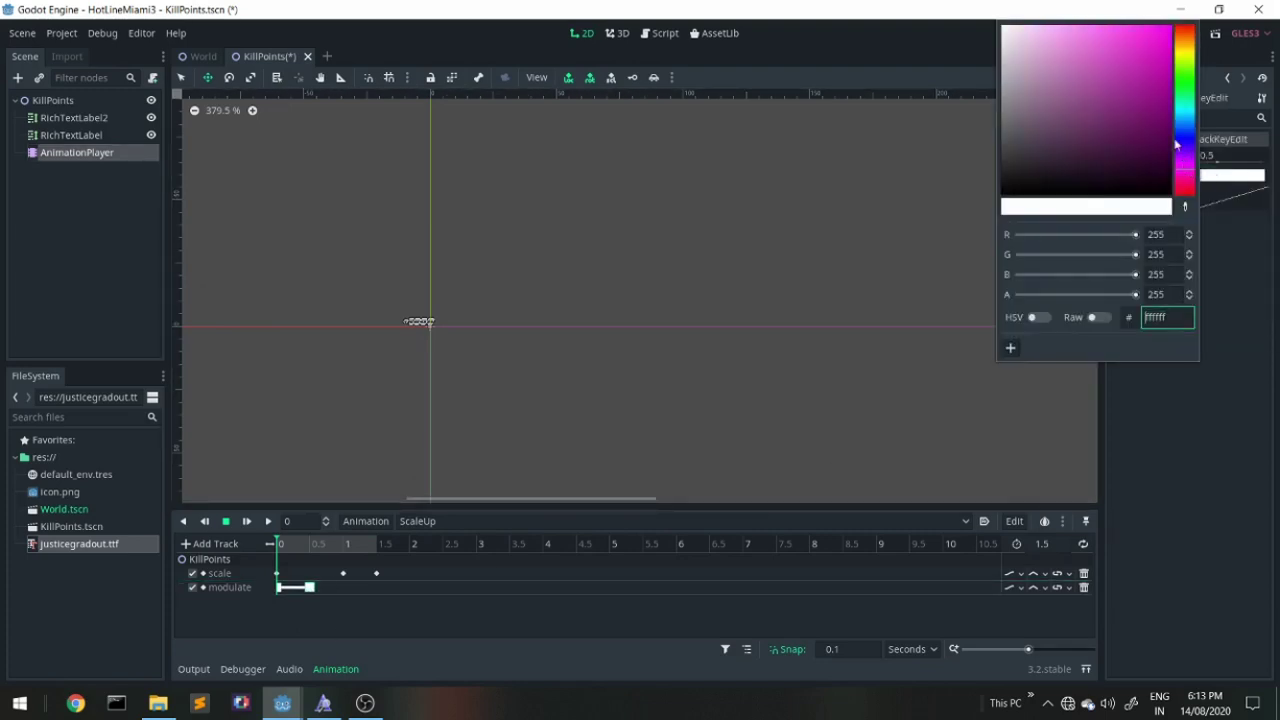
left_click(1170, 27)
left_click(957, 521)
Add a cyan modulate key at 0.9 seconds.
right_click(333, 589)
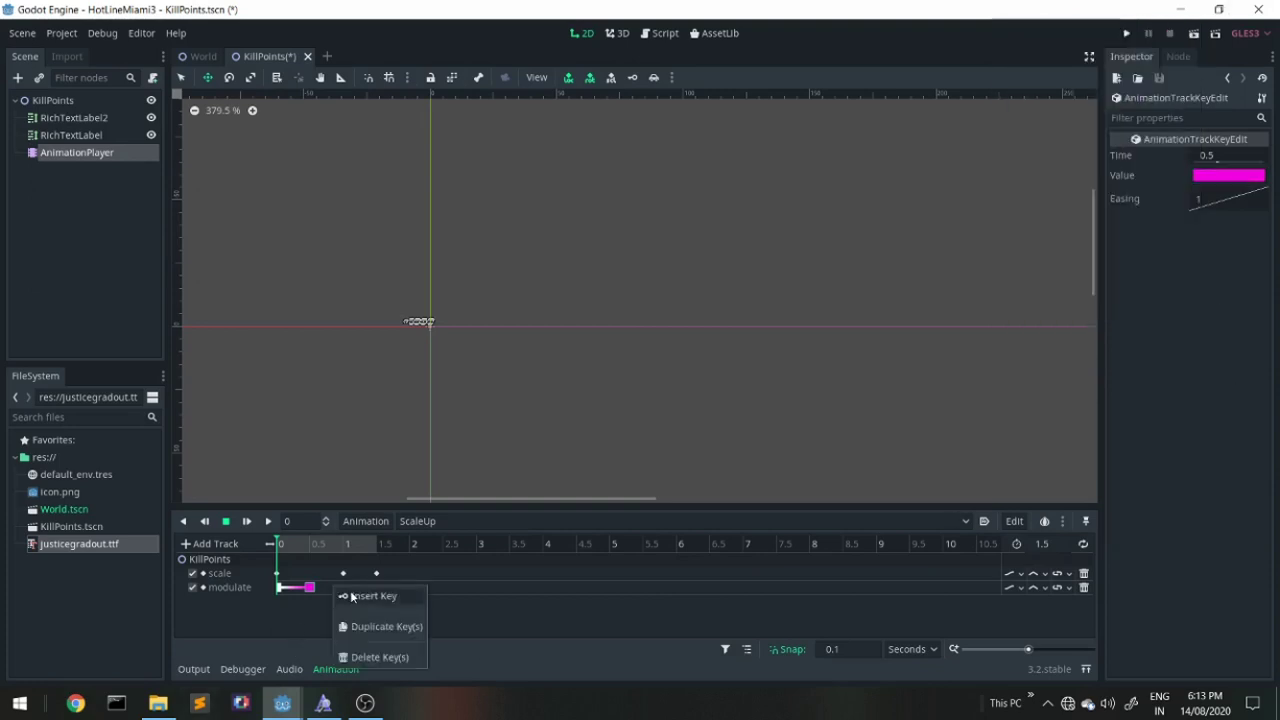
left_click(350, 597)
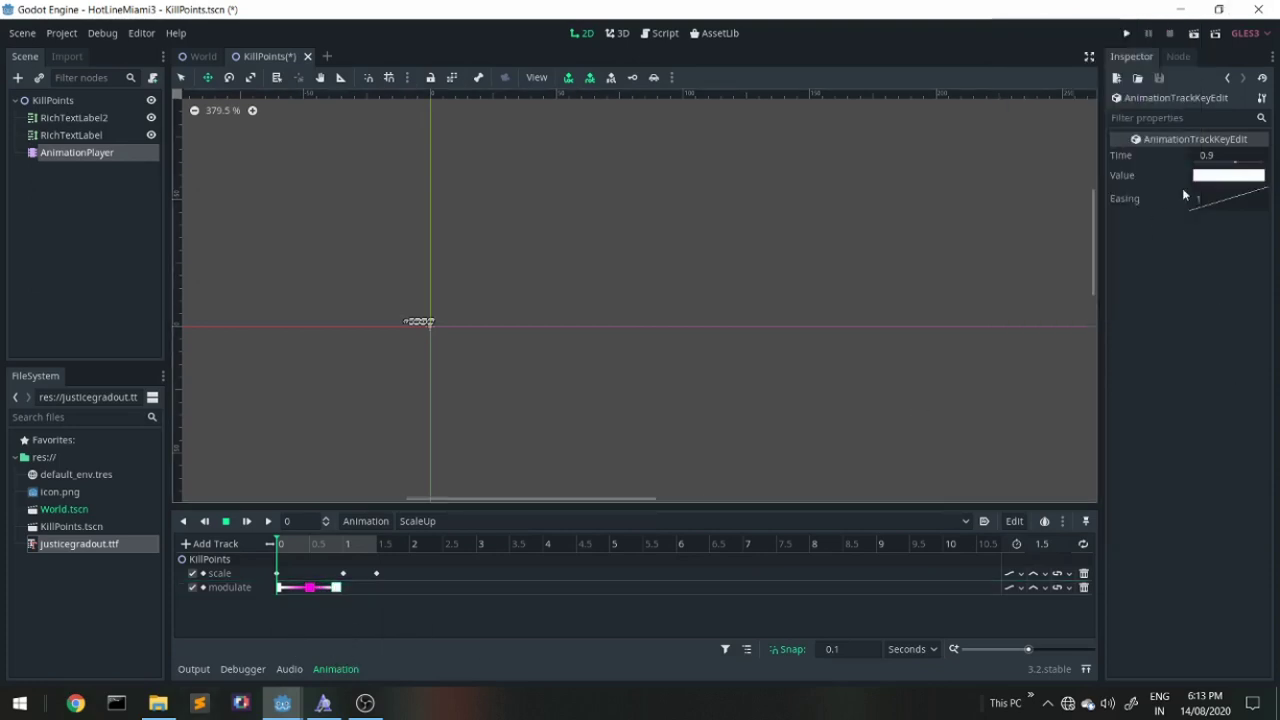
left_click(1212, 176)
left_click(1185, 117)
left_click(1168, 28)
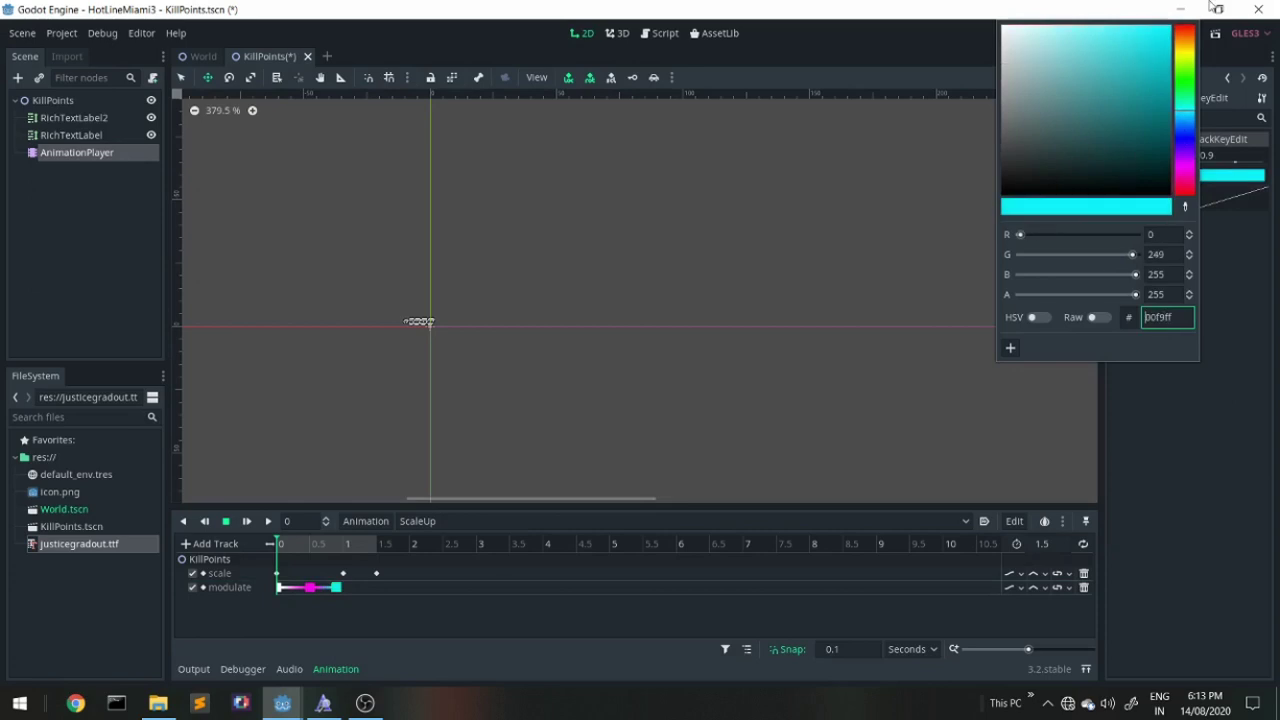
left_click(794, 634)
Add a magenta modulate key at 1.2 seconds.
right_click(360, 590)
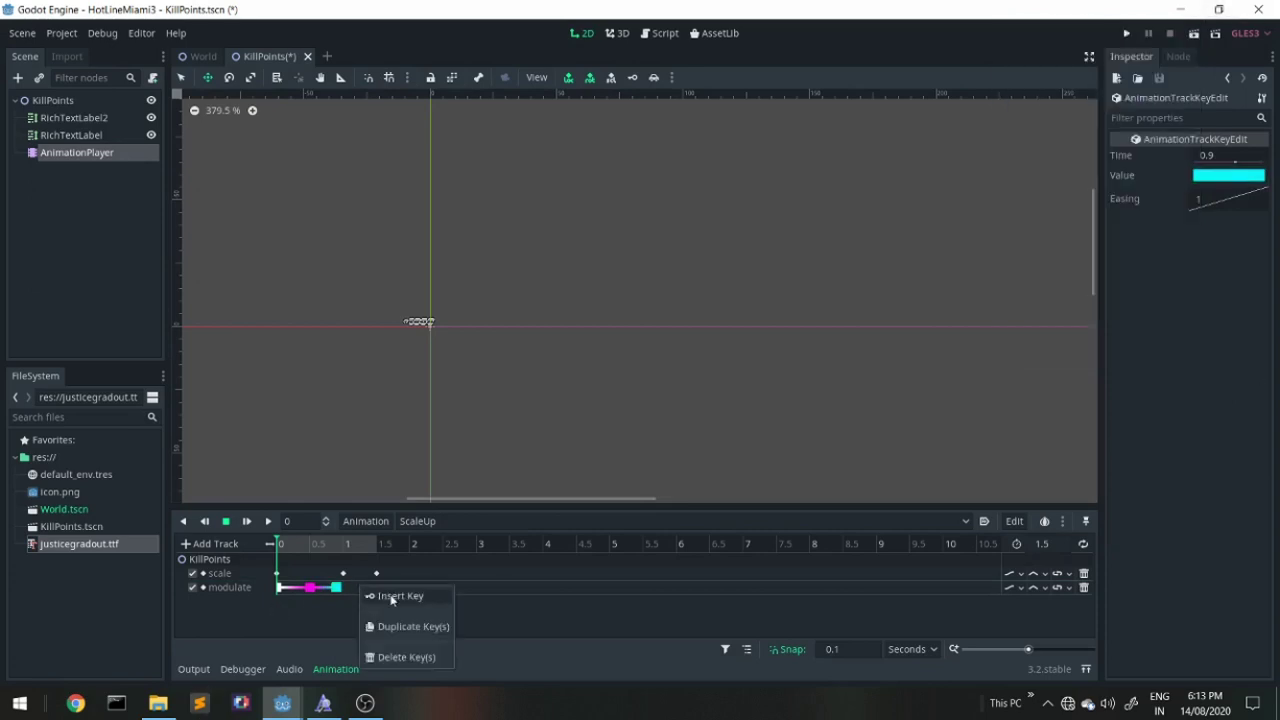
left_click(369, 598)
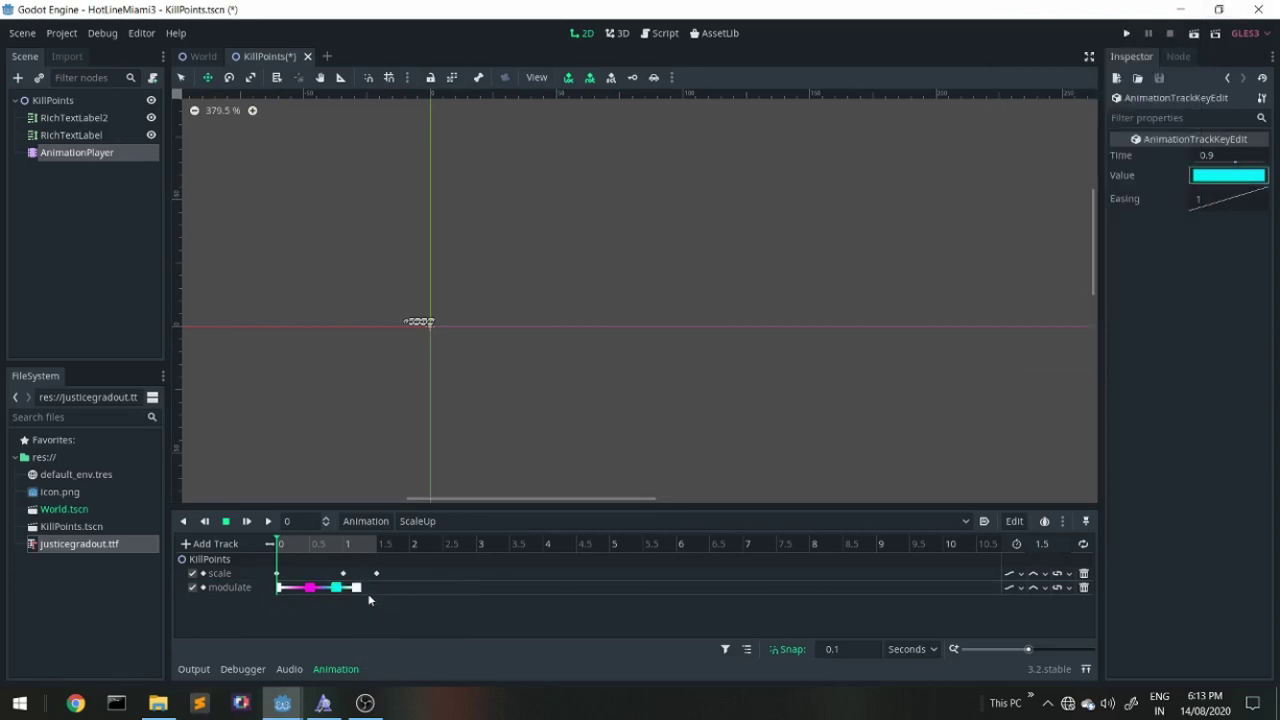
left_click(1233, 182)
left_click(1185, 50)
left_click(1168, 28)
left_click(1222, 326)
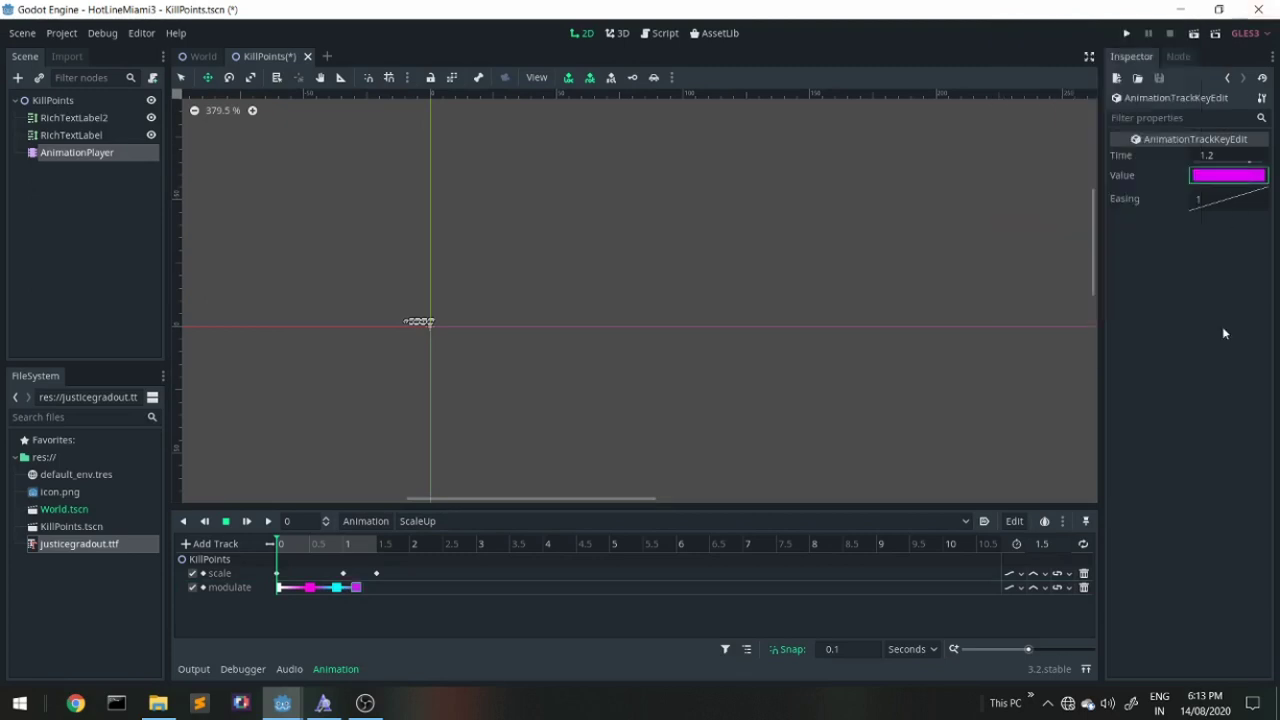
Add a final cyan modulate key at 1.5 seconds.
right_click(376, 589)
left_click(405, 598)
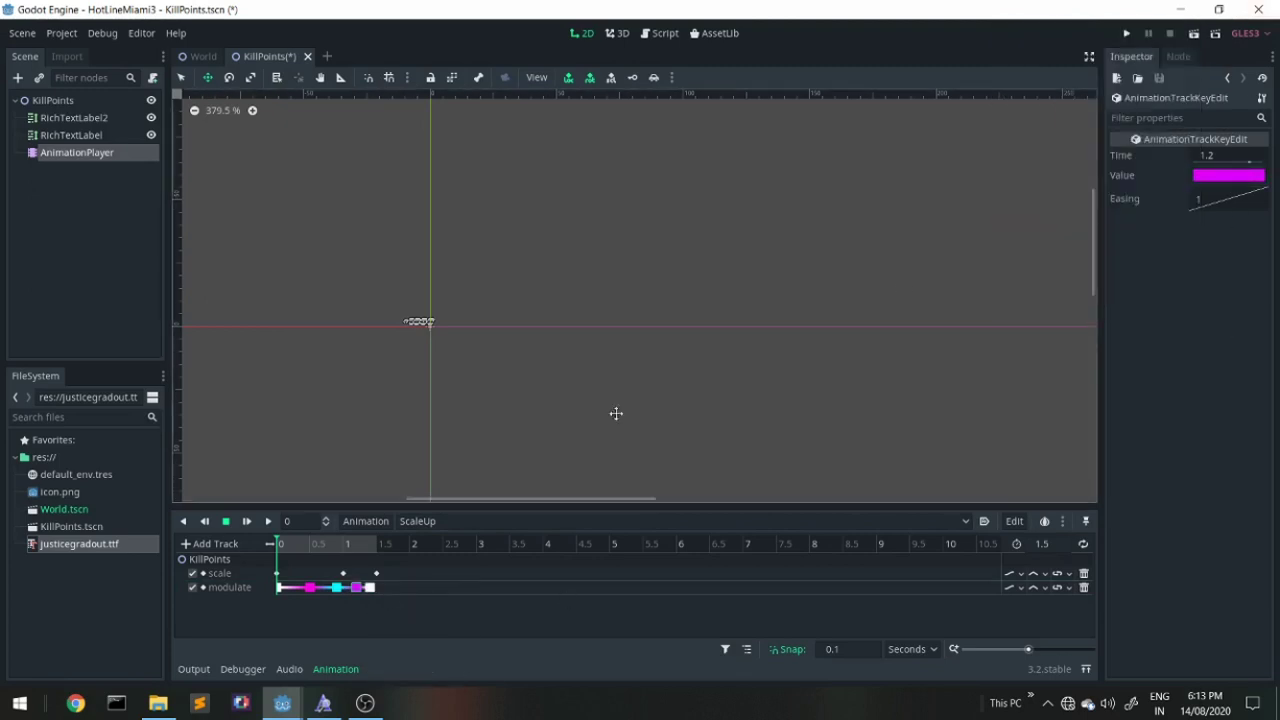
left_click(371, 589)
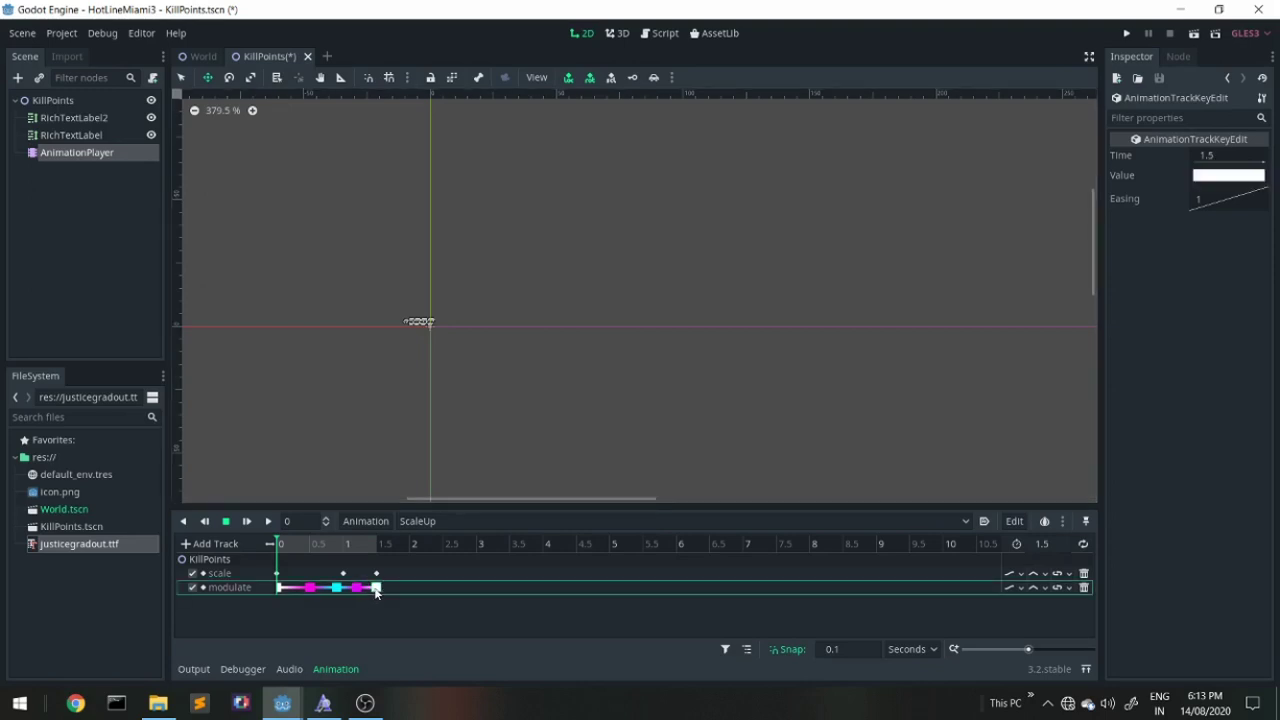
left_click(1229, 176)
left_click_drag(1192, 123, 1170, 30)
left_click(817, 234)
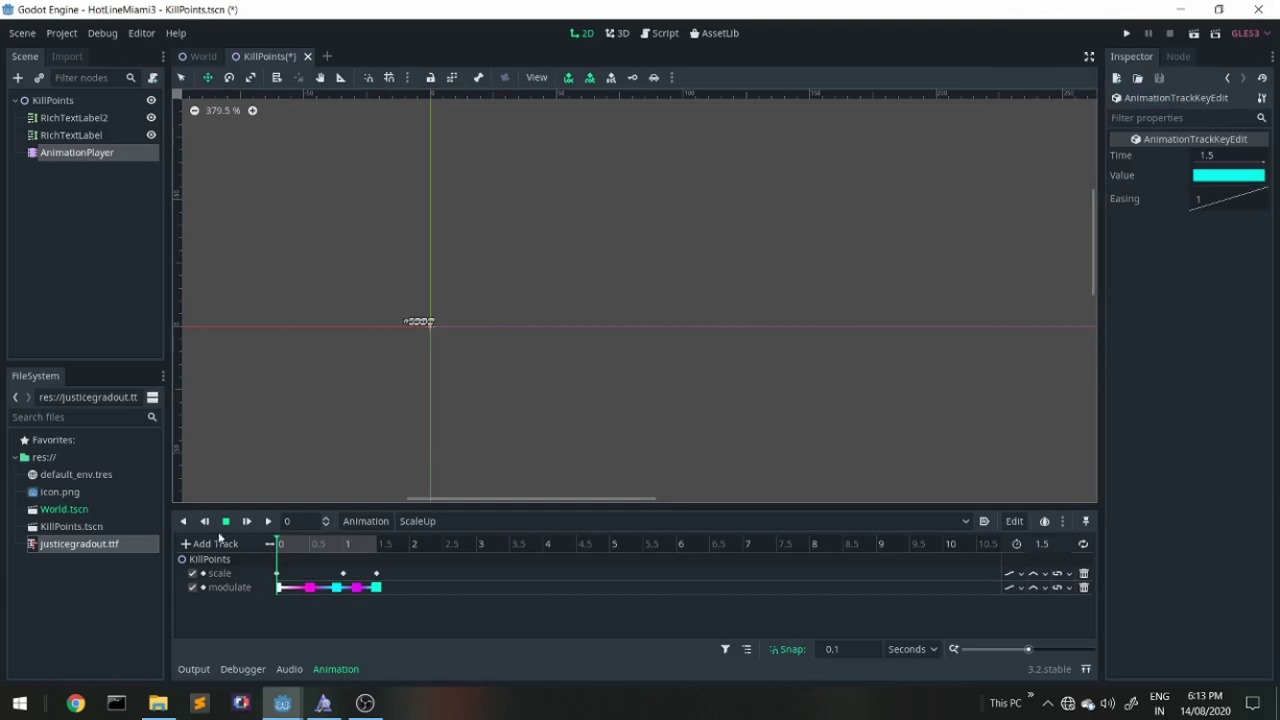
Preview the colour flashing, then drag both labels back onto the scene origin.
left_click(267, 521)
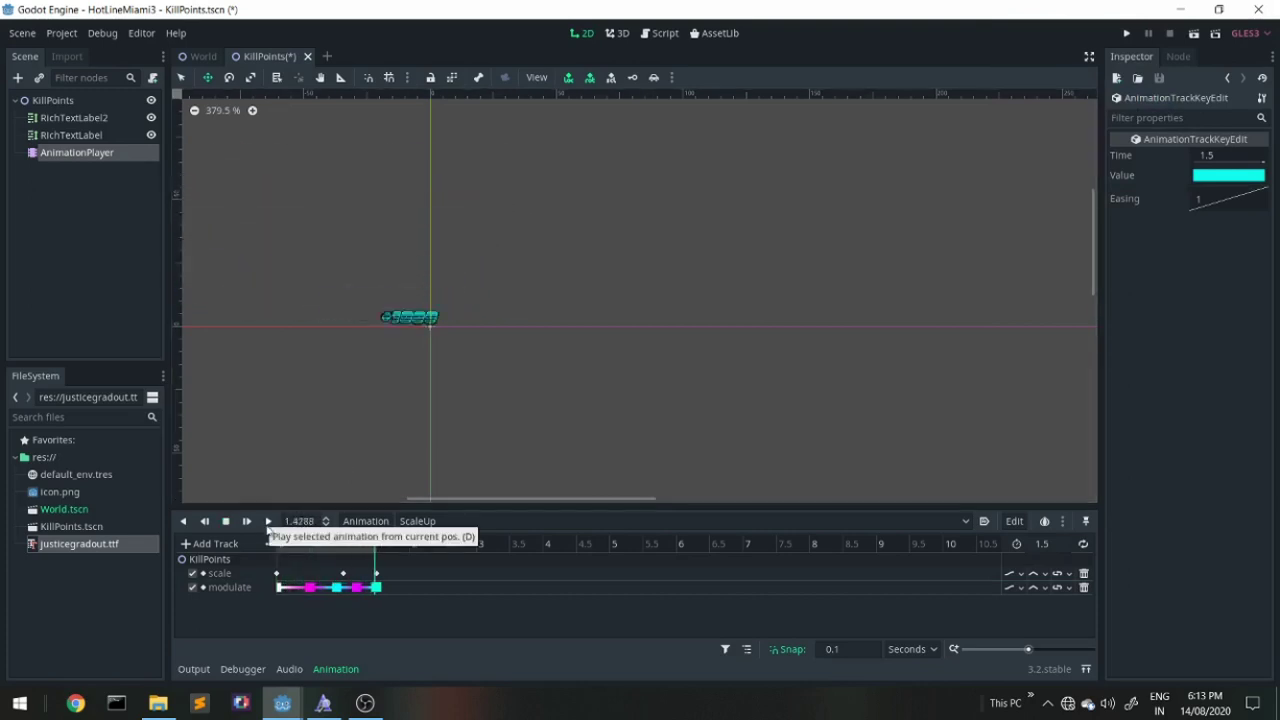
left_click(88, 119)
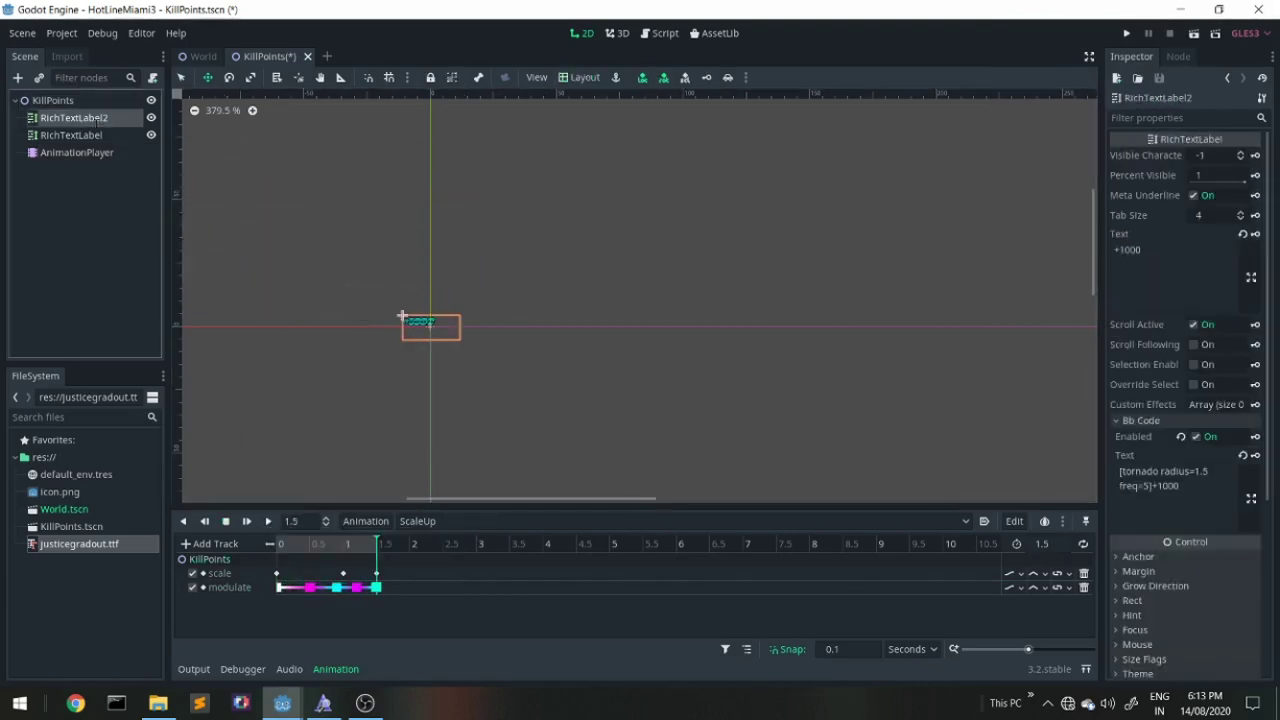
left_click(88, 135)
left_click(410, 333)
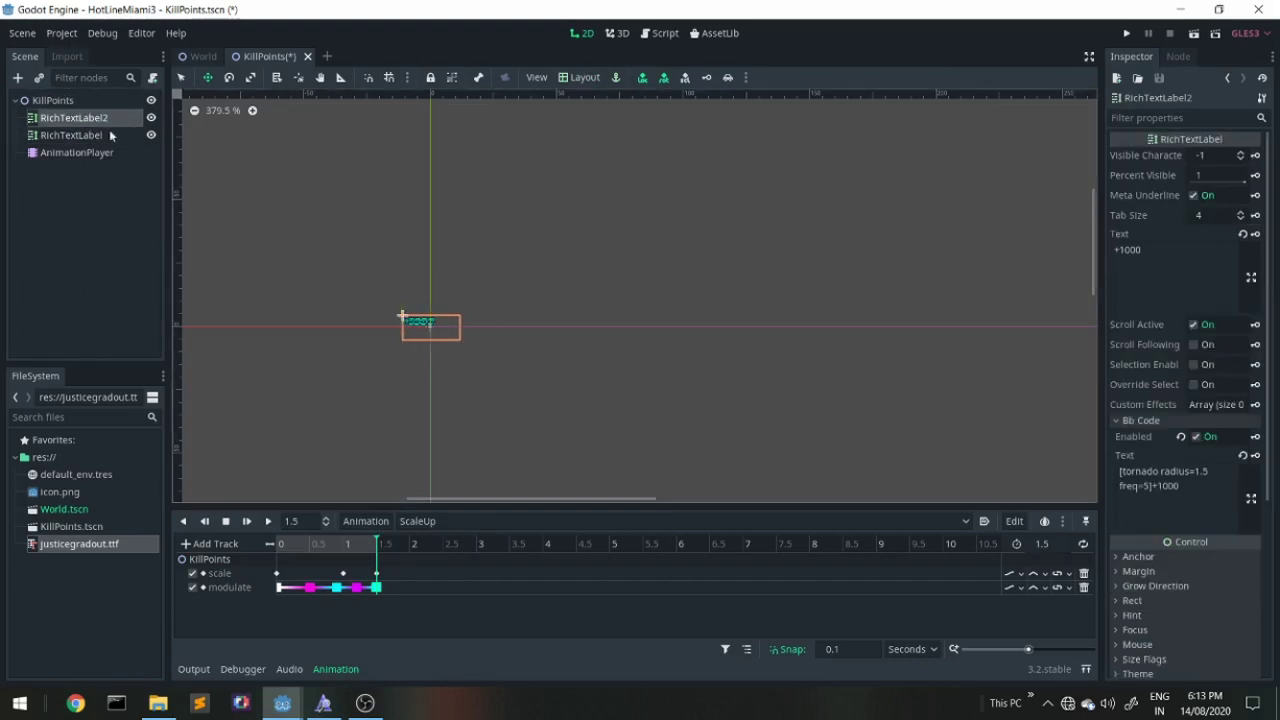
left_click(110, 135)
left_click(99, 118, "shift")
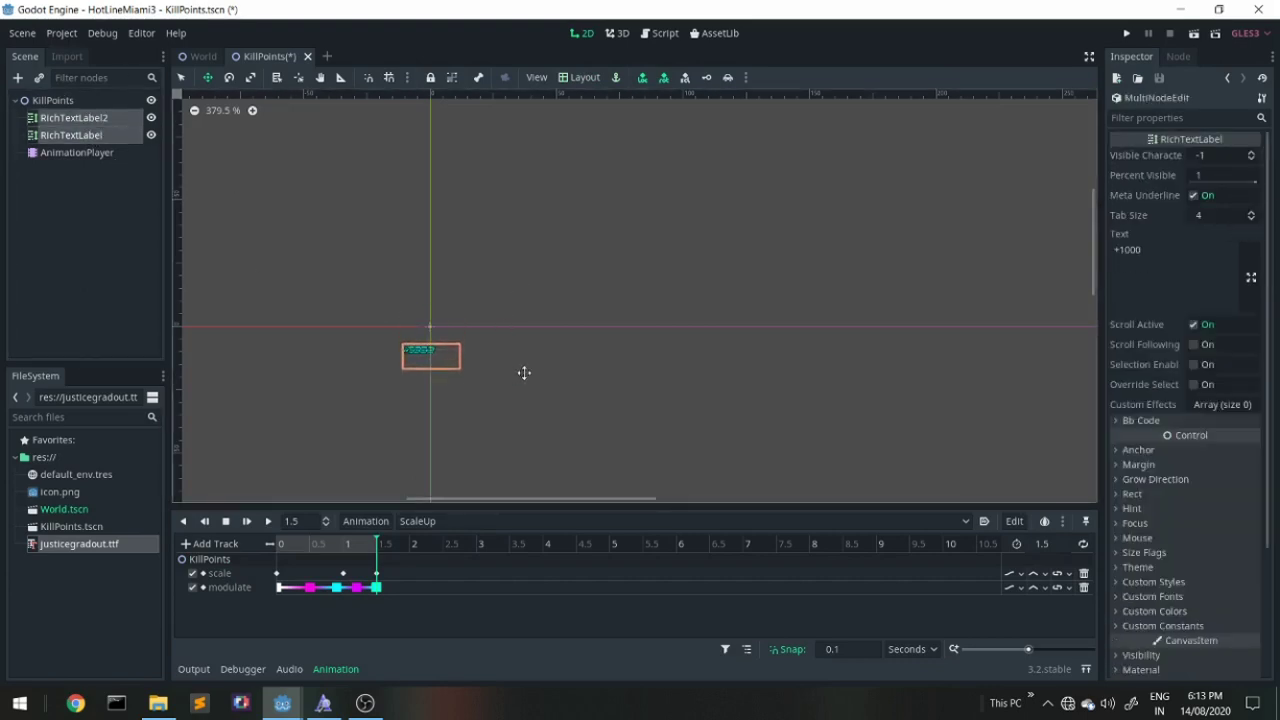
left_click_drag(524, 381, 517, 360)
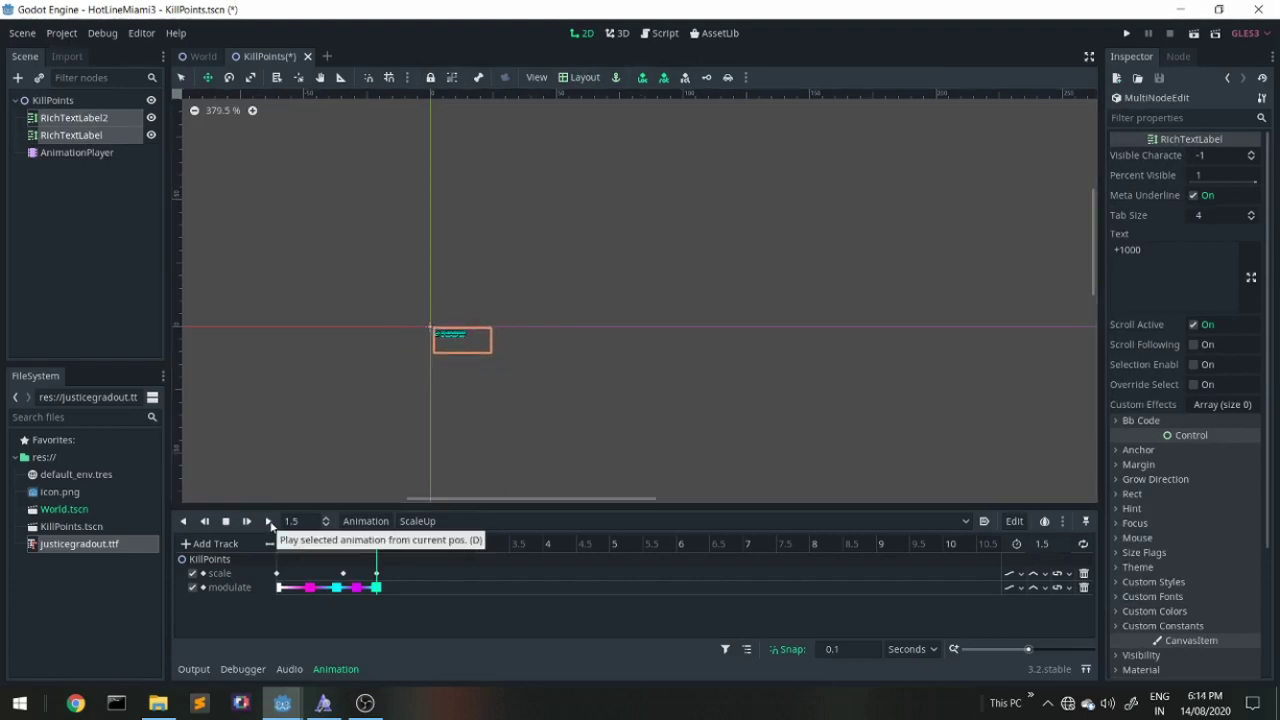
Preview the scale-and-flash animation in both directions and save the KillPoints scene.
left_click(182, 524)
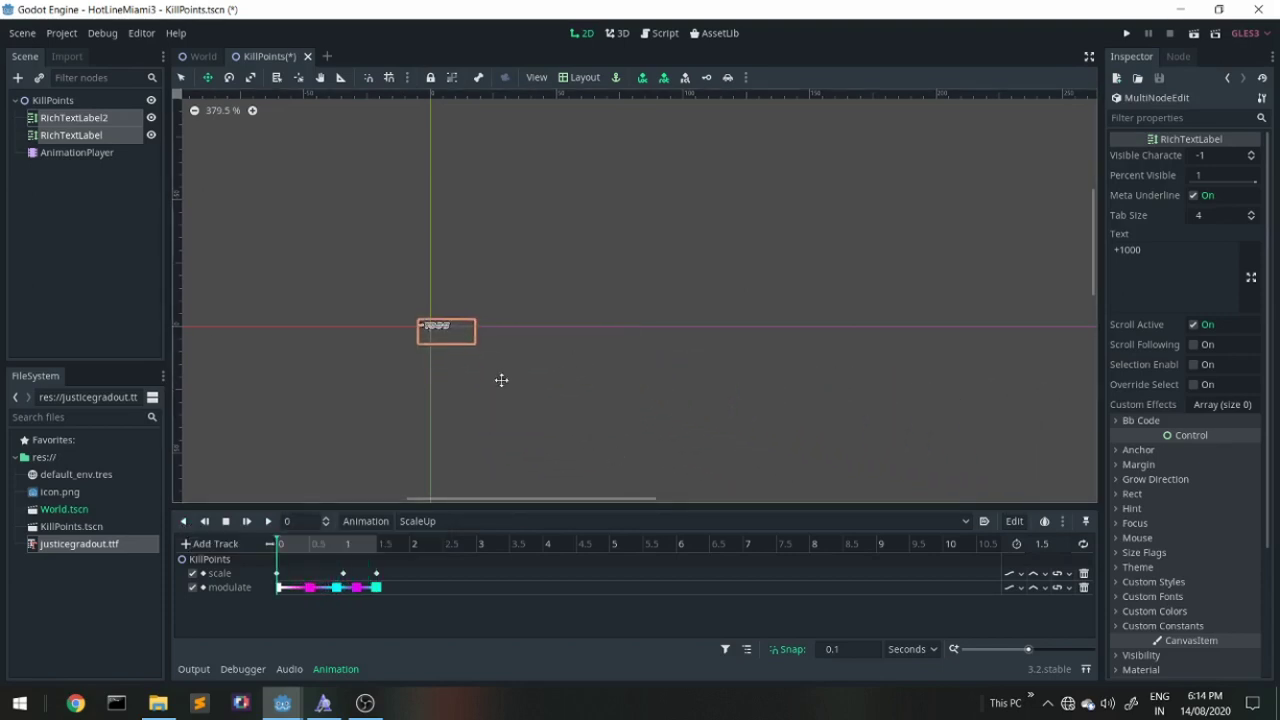
left_click(268, 521)
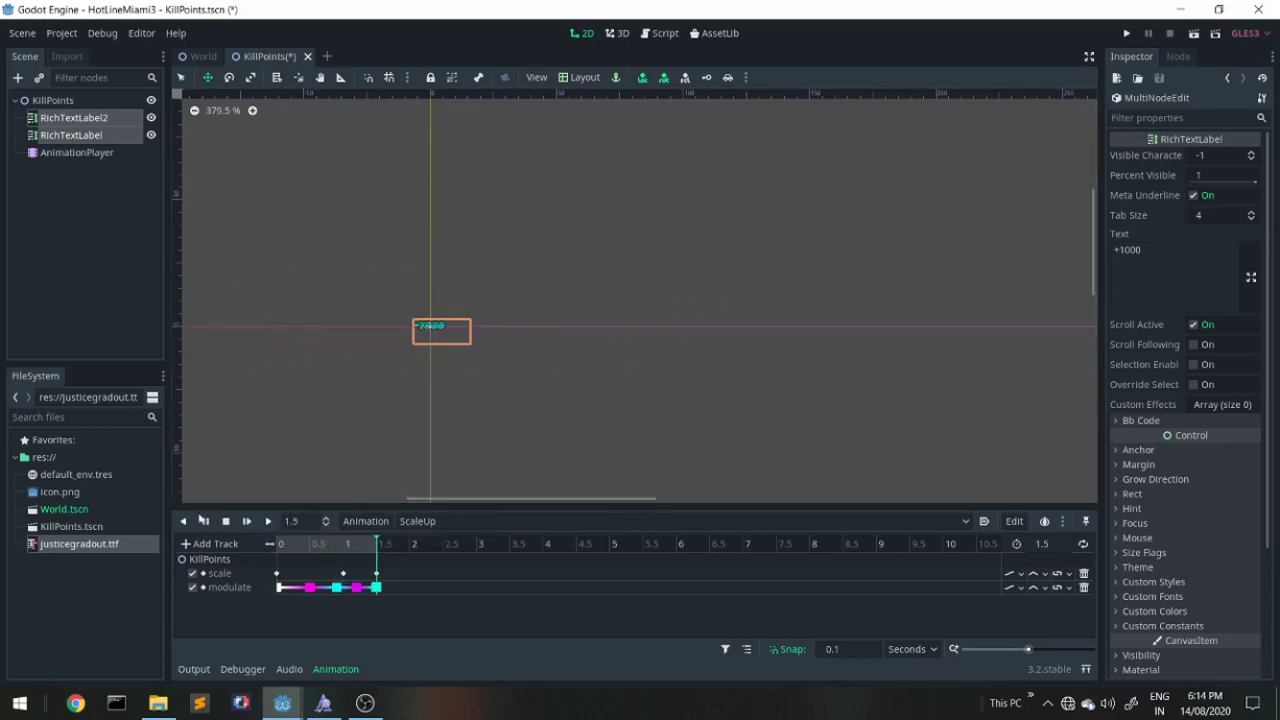
left_click(187, 520)
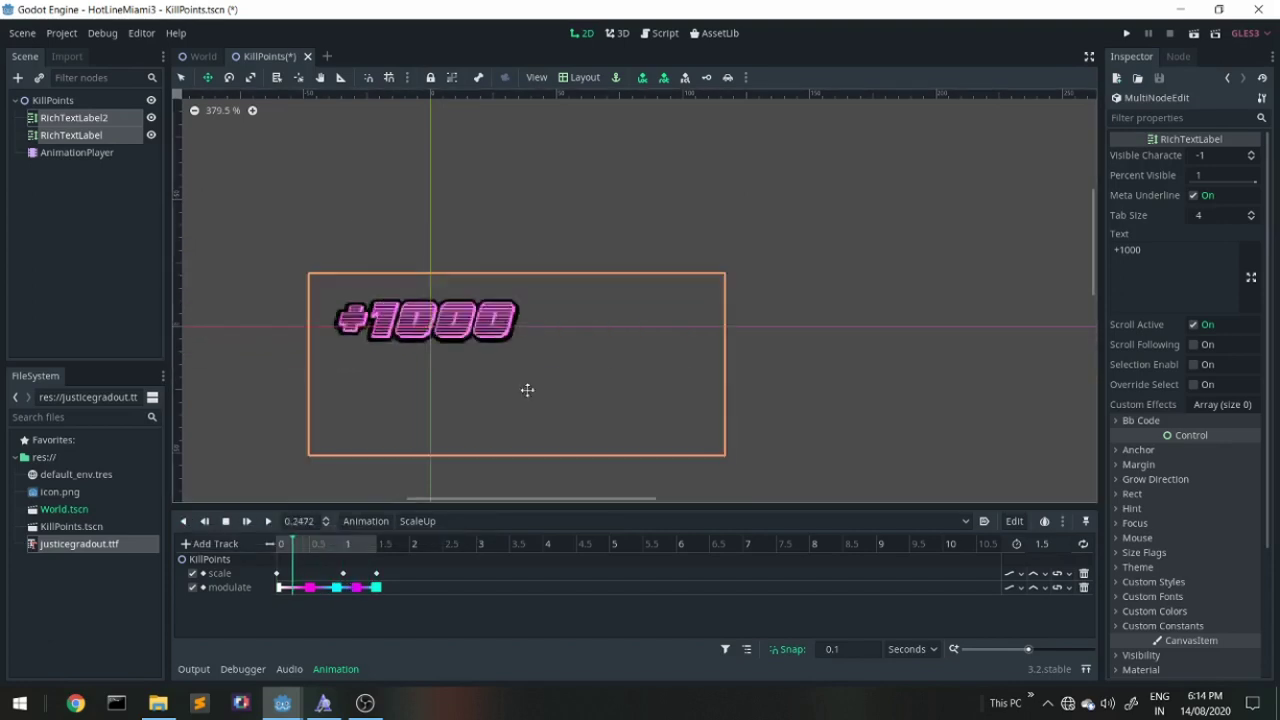
key("ctrl+s")
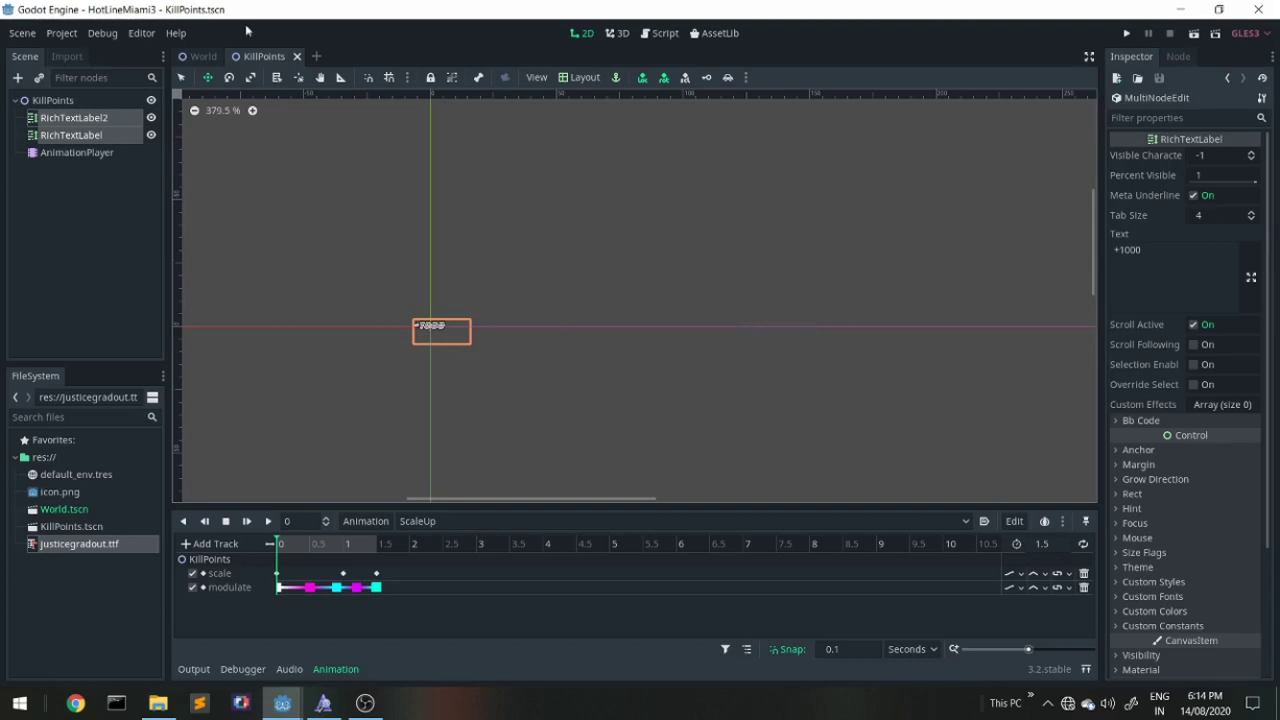
Attach a new KillPoints.gd script to the KillPoints root node.
left_click(68, 101)
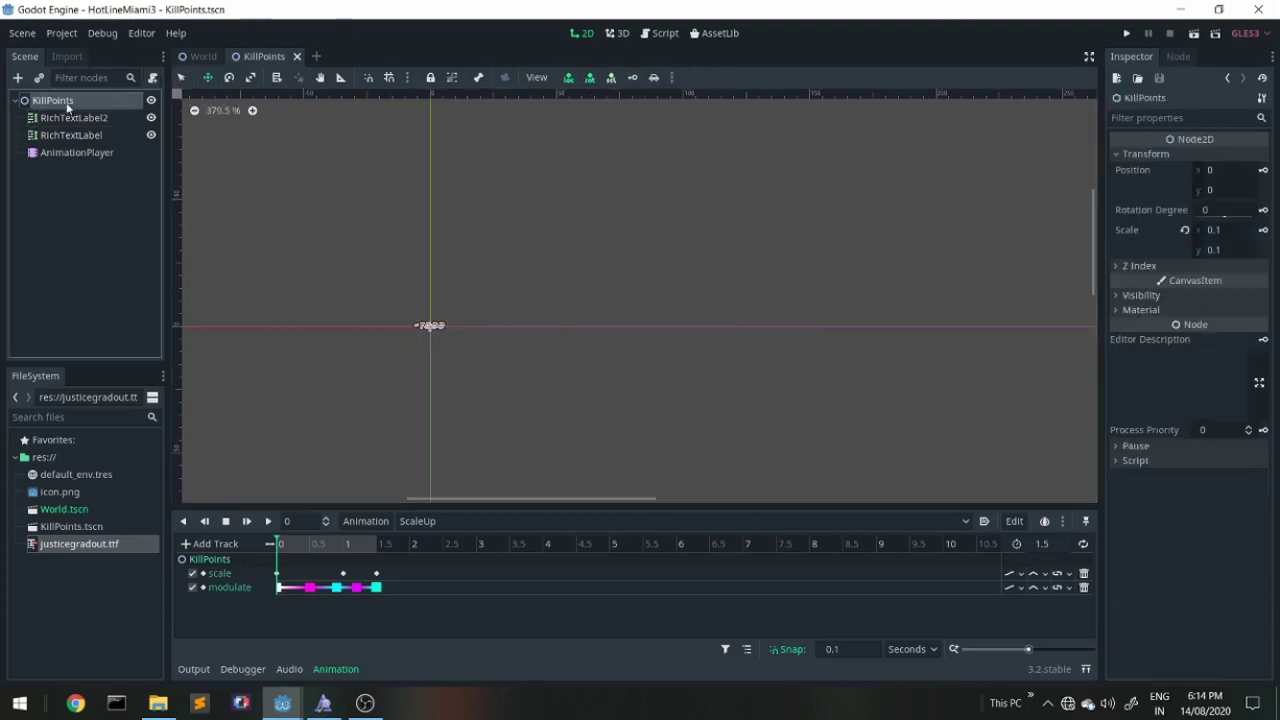
right_click(68, 102)
left_click(112, 175)
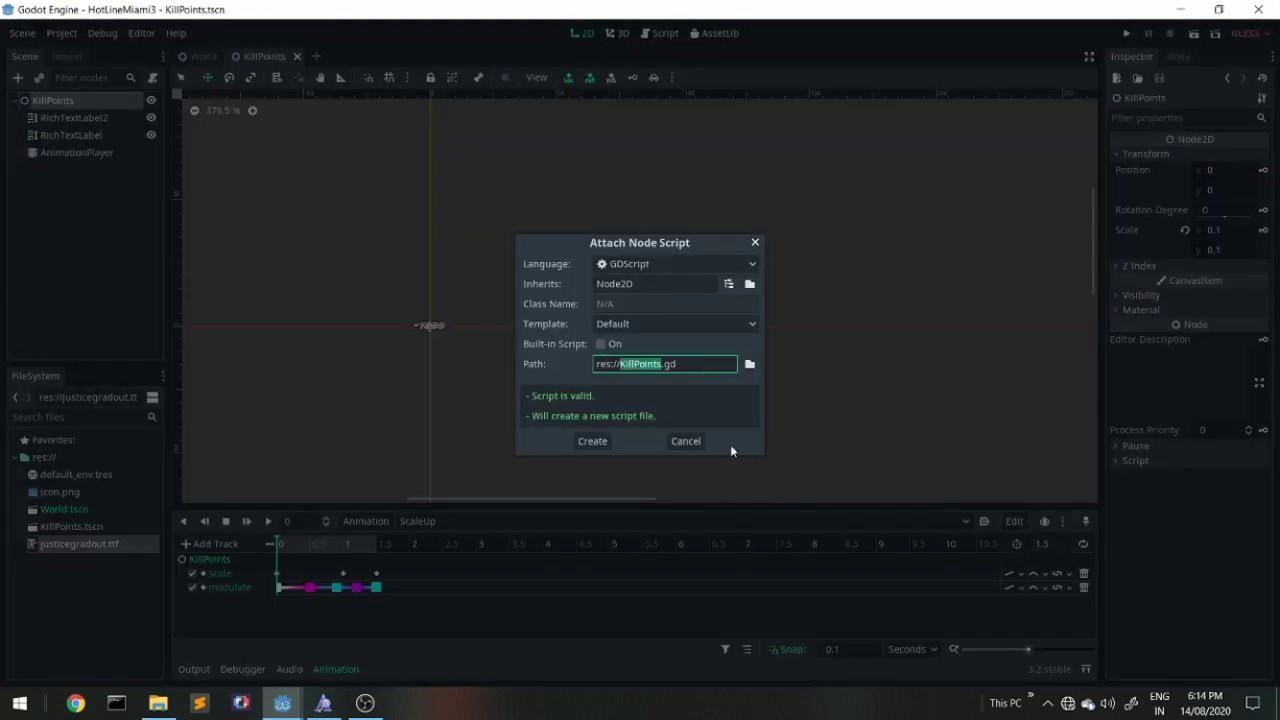
left_click(591, 442)
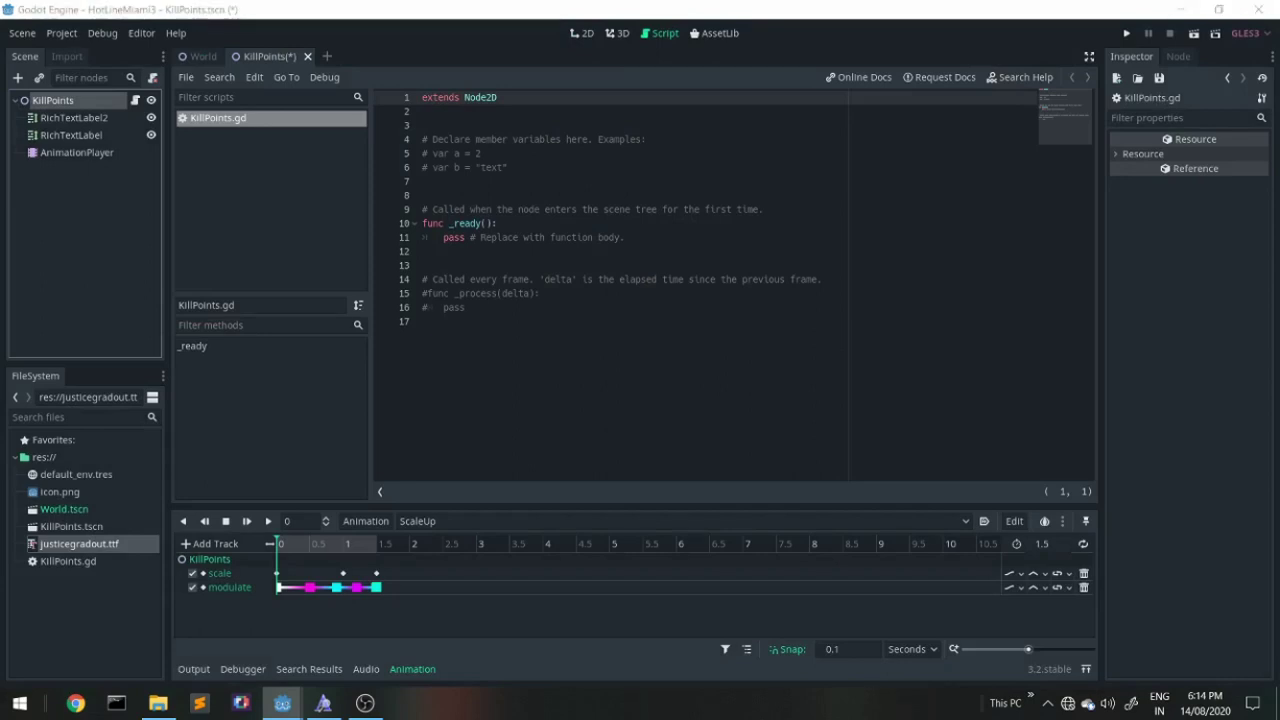
Replace the template with the prepared _process code and save script and scene.
key("ctrl+a")
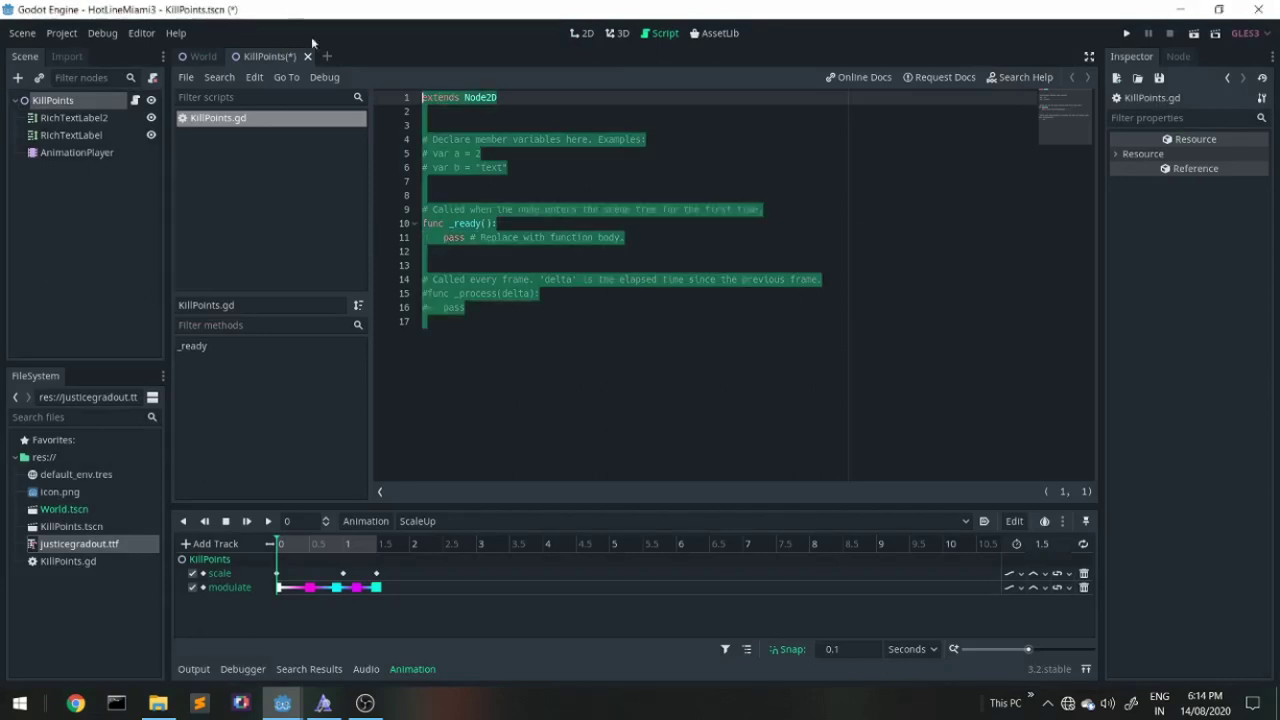
key("ctrl+v")
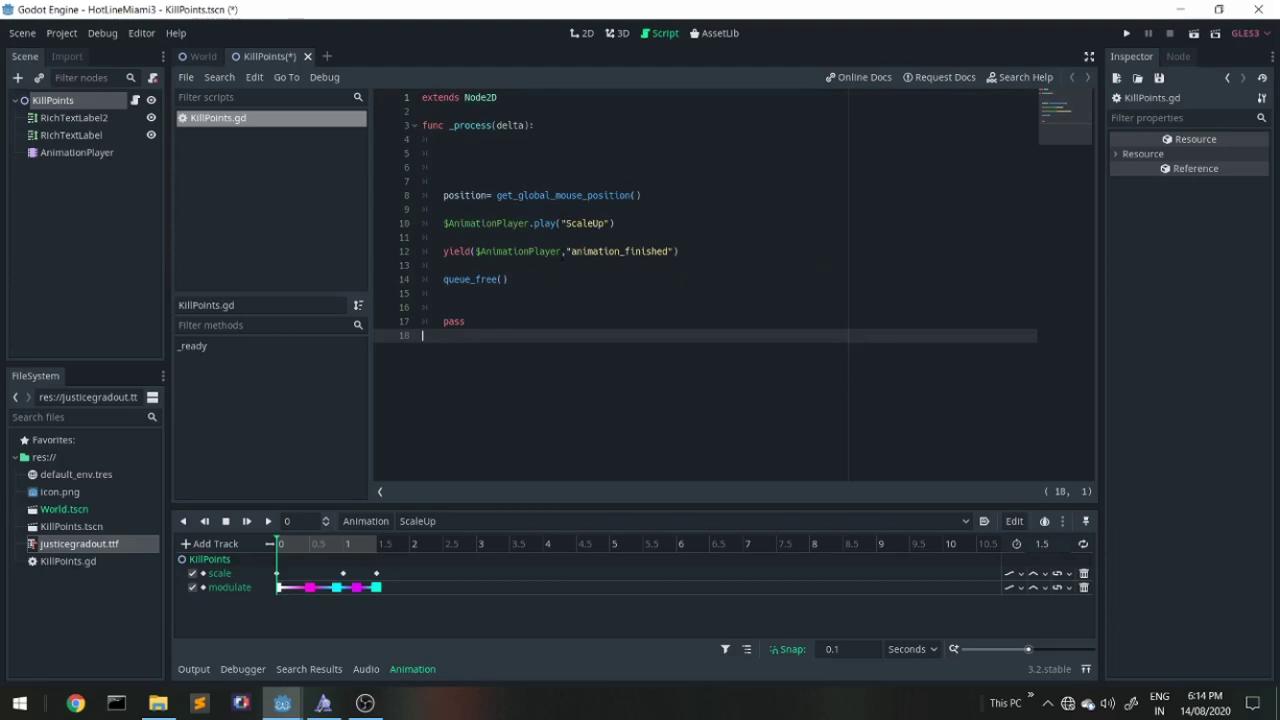
key("ctrl+s")
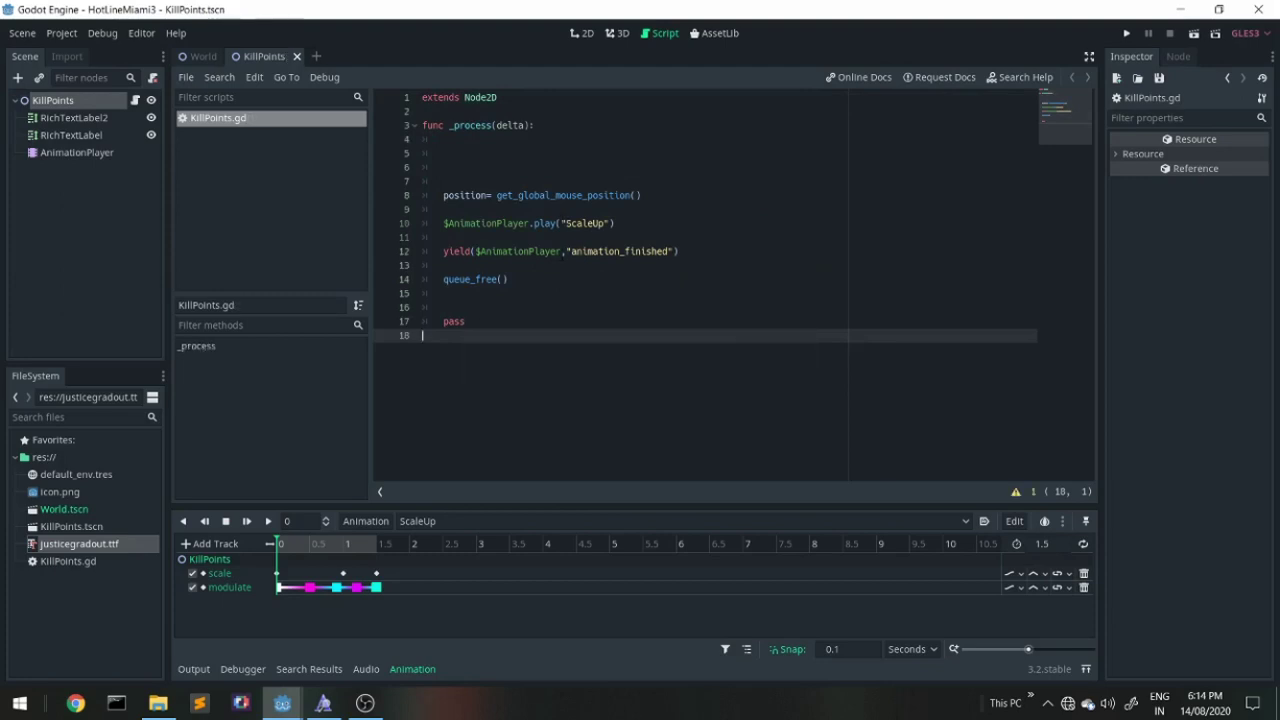
key("ctrl+s")
left_click(198, 56)
Attach a new World.gd script to the World node.
right_click(44, 101)
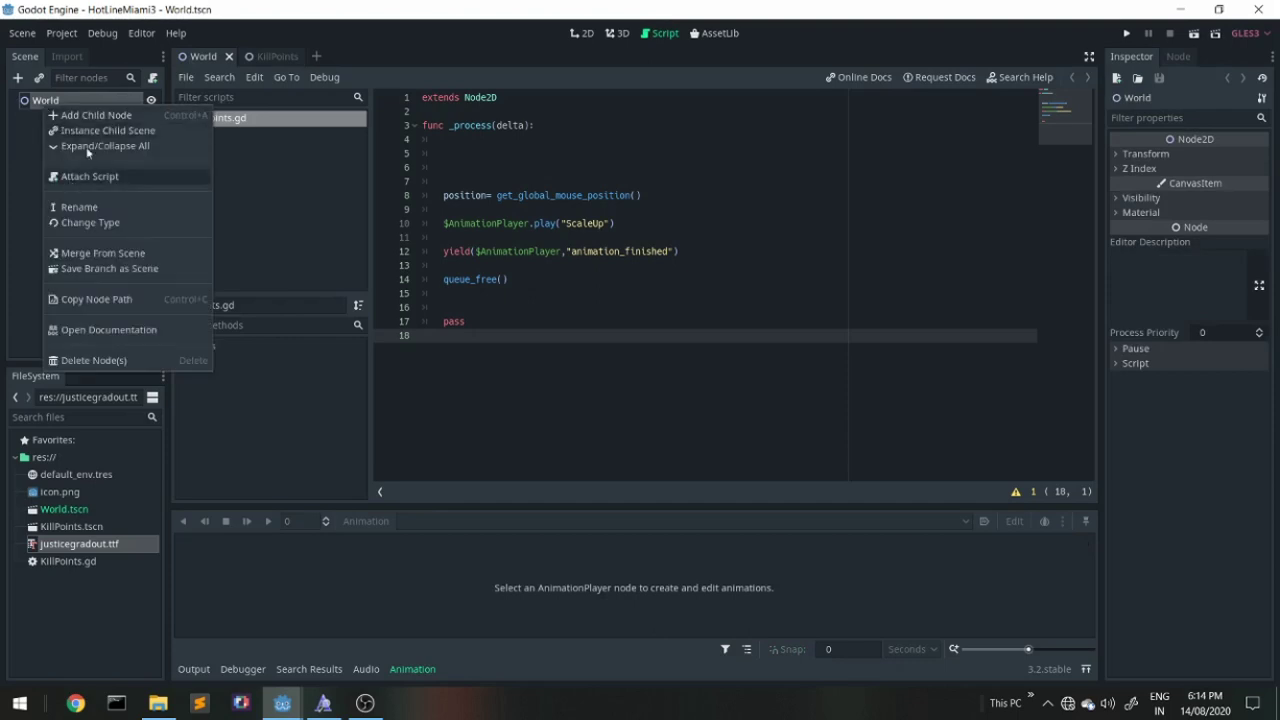
left_click(89, 177)
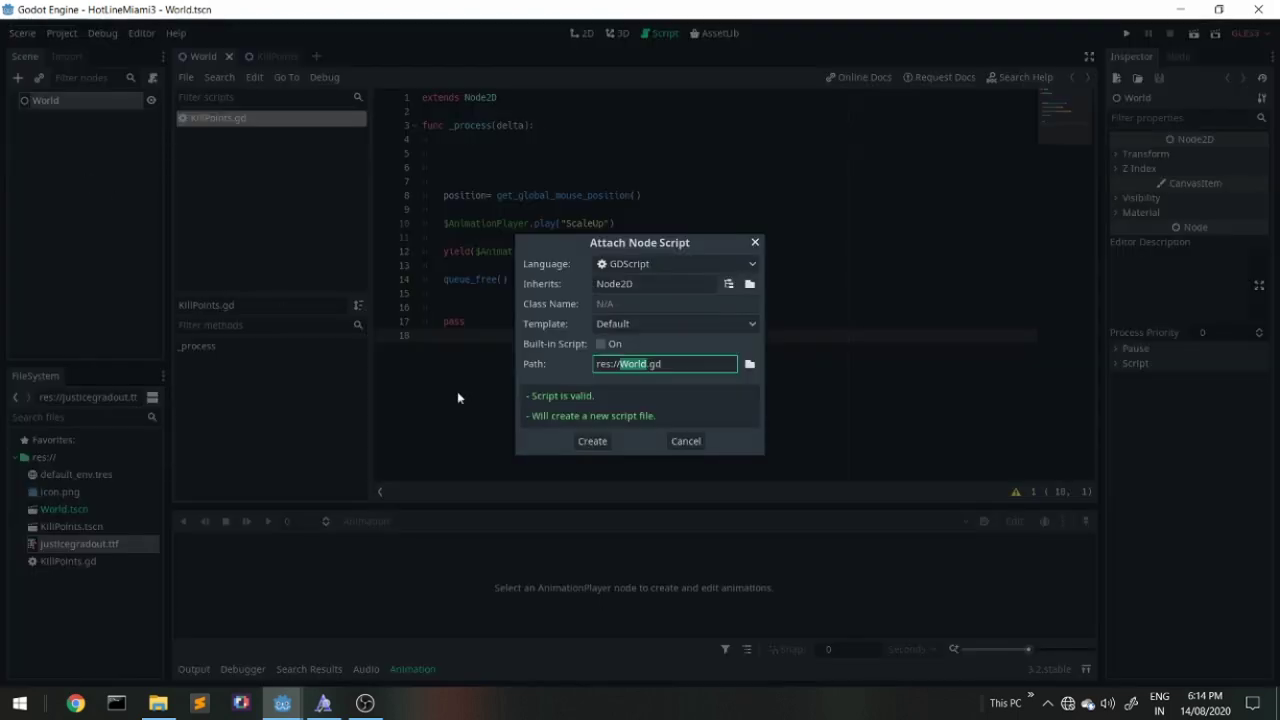
left_click(590, 441)
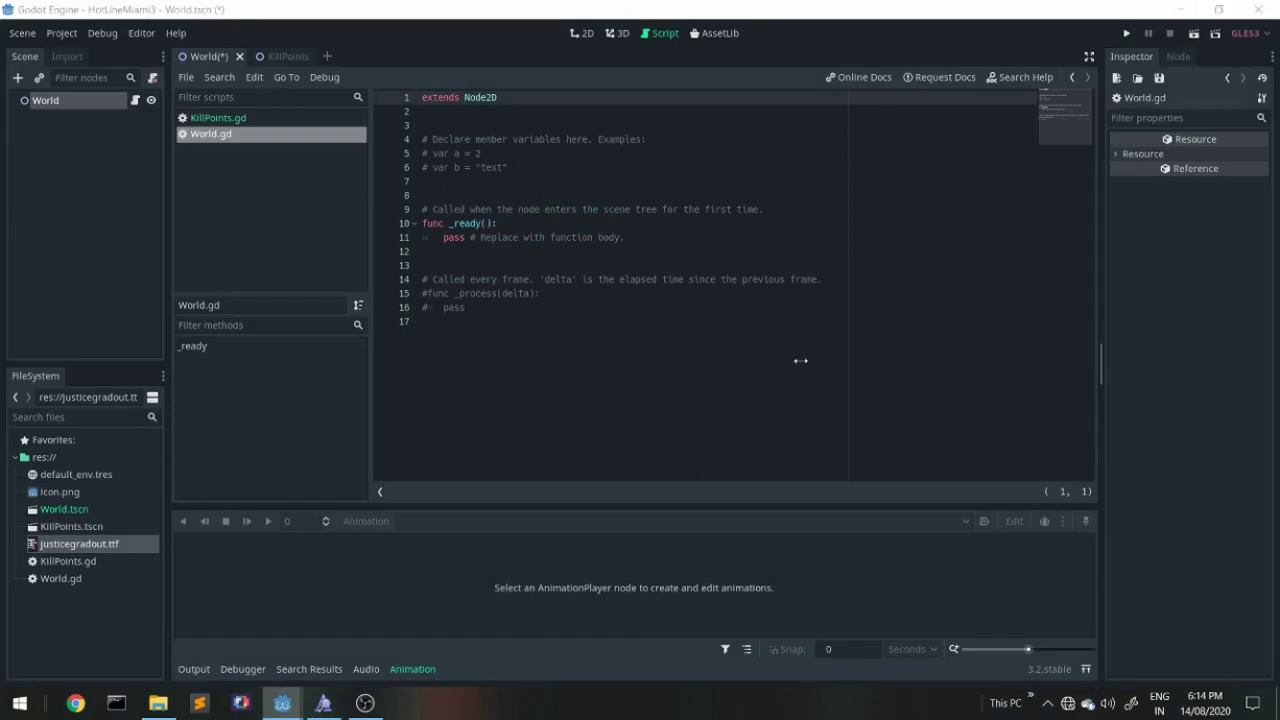
Paste the spawn code and change the preload path to KillPoints.tscn.
key("ctrl+a")
type("extends Node2D  const kill_points = preload(\"res://Node2D.tscn\")  func _process(delta): \t \tif Input.is_action_just_pressed(\"Left Click\"): \t\t \t\tvar kill_points_instance = kill_points.instance() \t\tadd_child(kill_points_instance) \t\tkill_points_instance.global_position= get_global_mouse_position()")
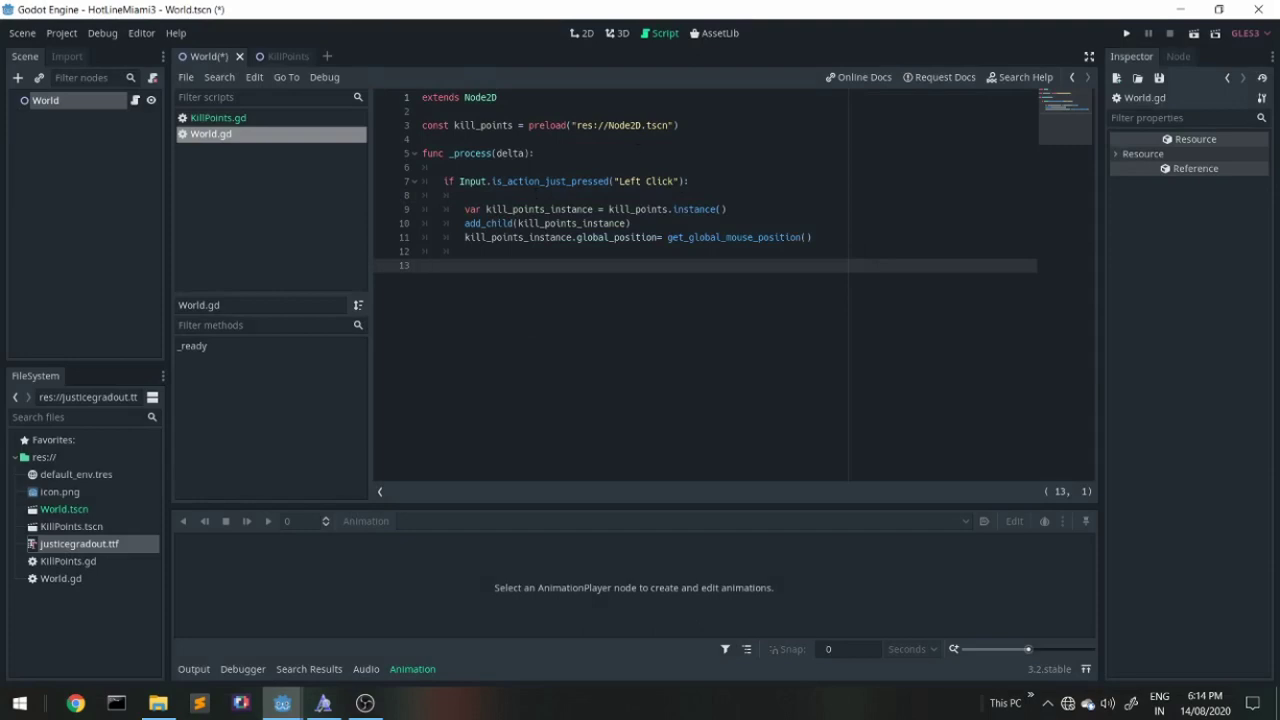
double_click(625, 125)
type("Kill")
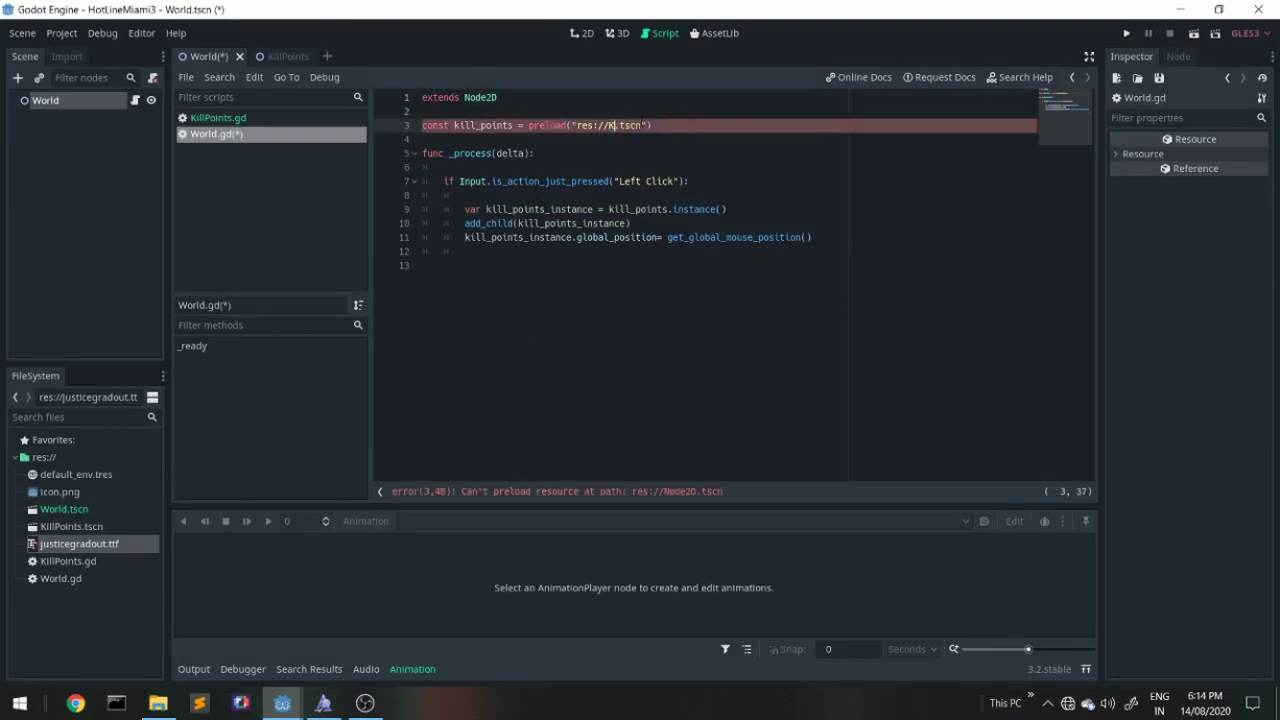
type("Poi")
type("nts")
Test-run the game, close it, and go to the Project Settings Input Map.
left_click(1126, 33)
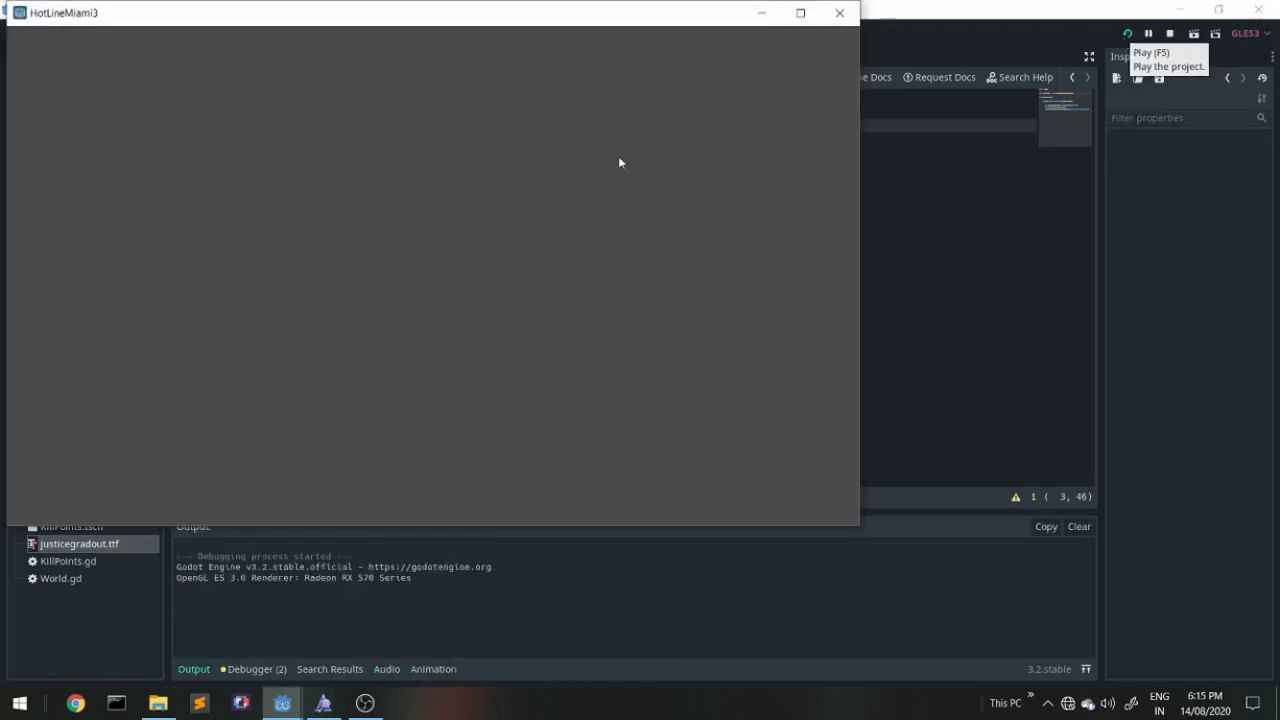
left_click(840, 13)
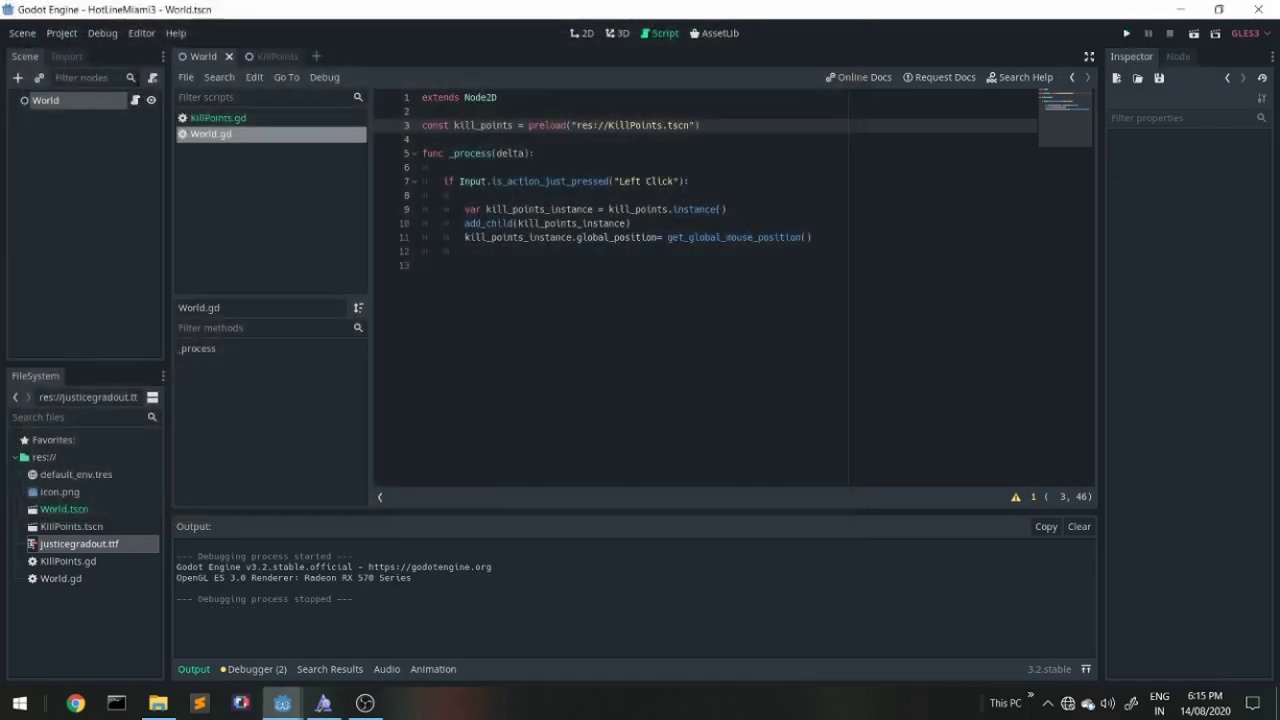
left_click(61, 33)
left_click(77, 57)
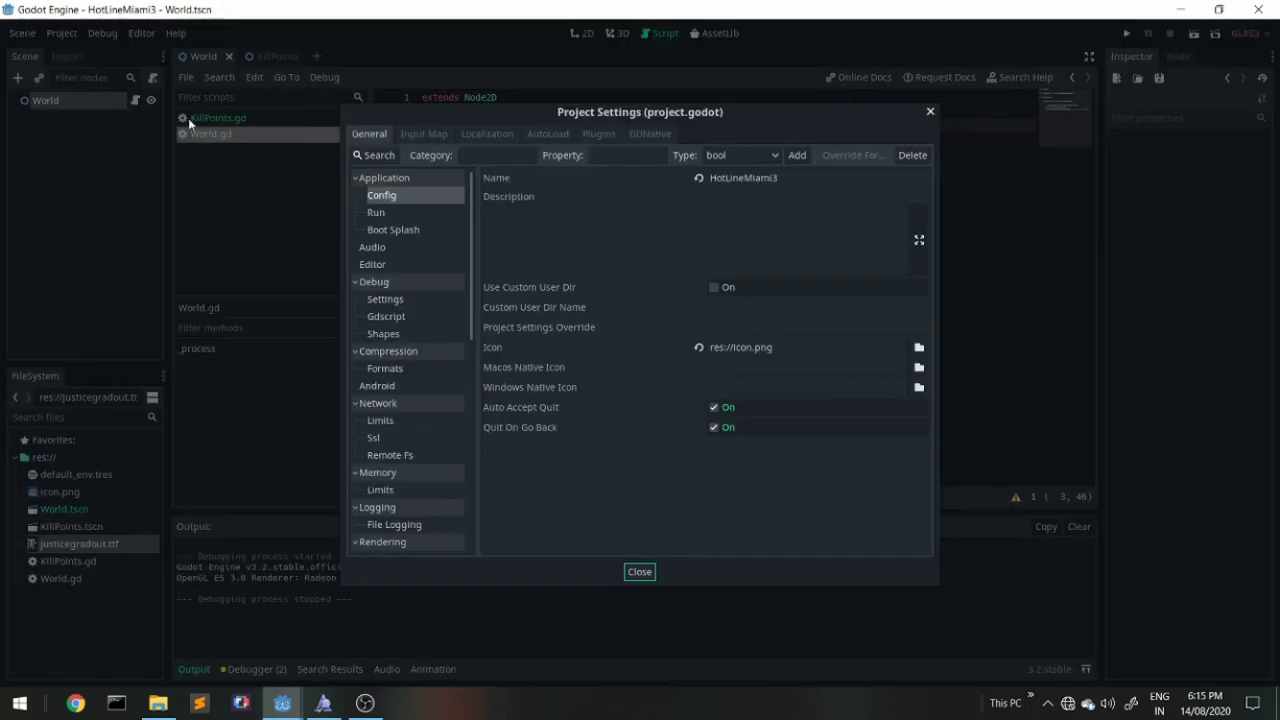
left_click(416, 136)
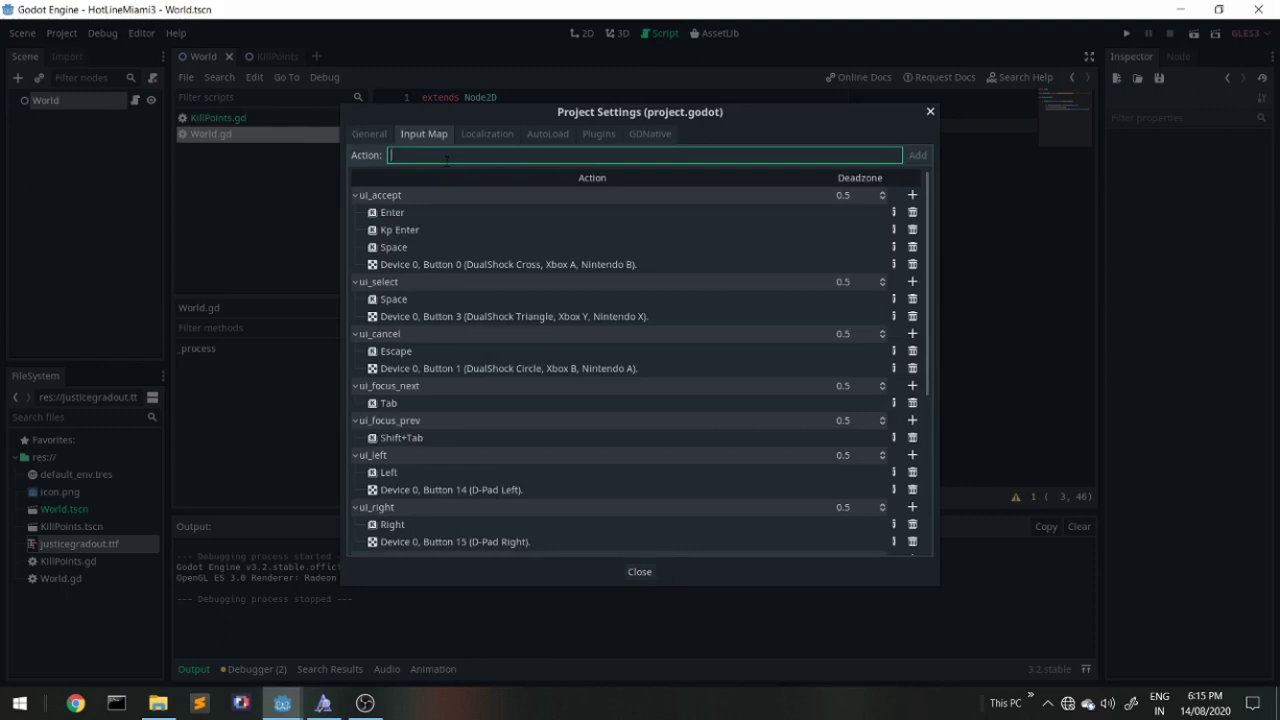
Add a 'Left Click' input action bound to the left mouse button.
type("Left Click")
left_click(918, 156)
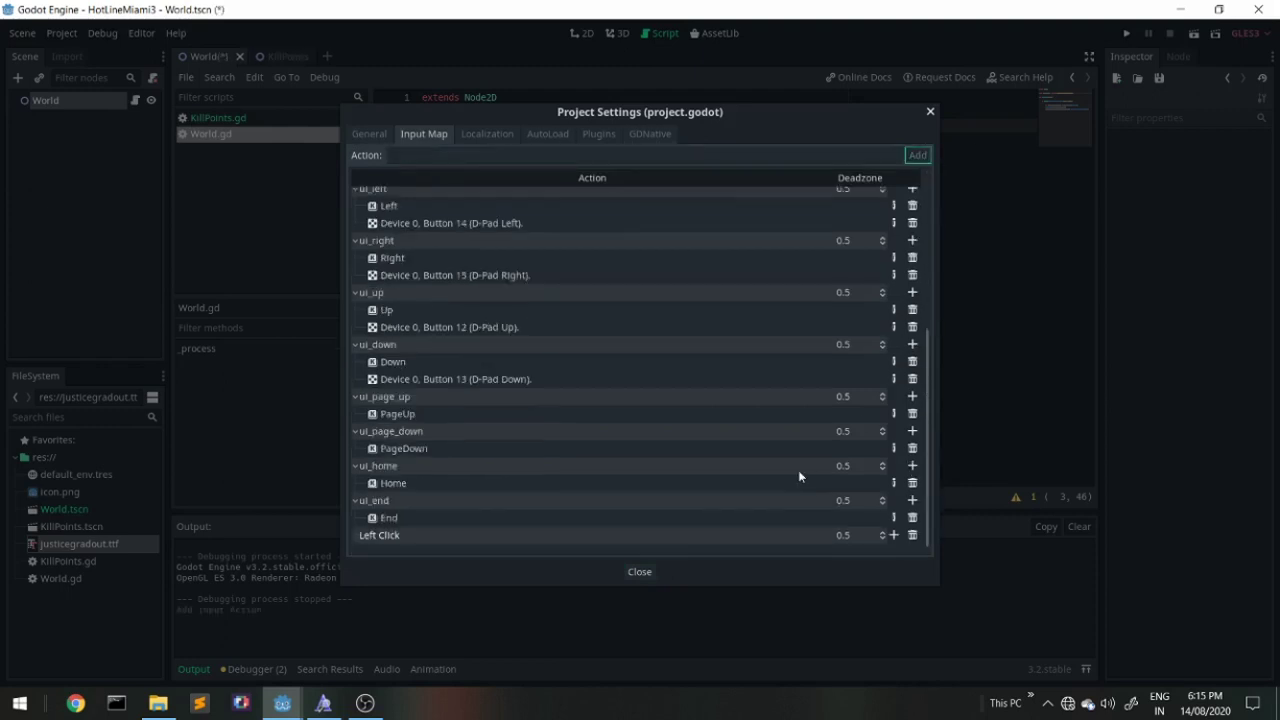
left_click(891, 536)
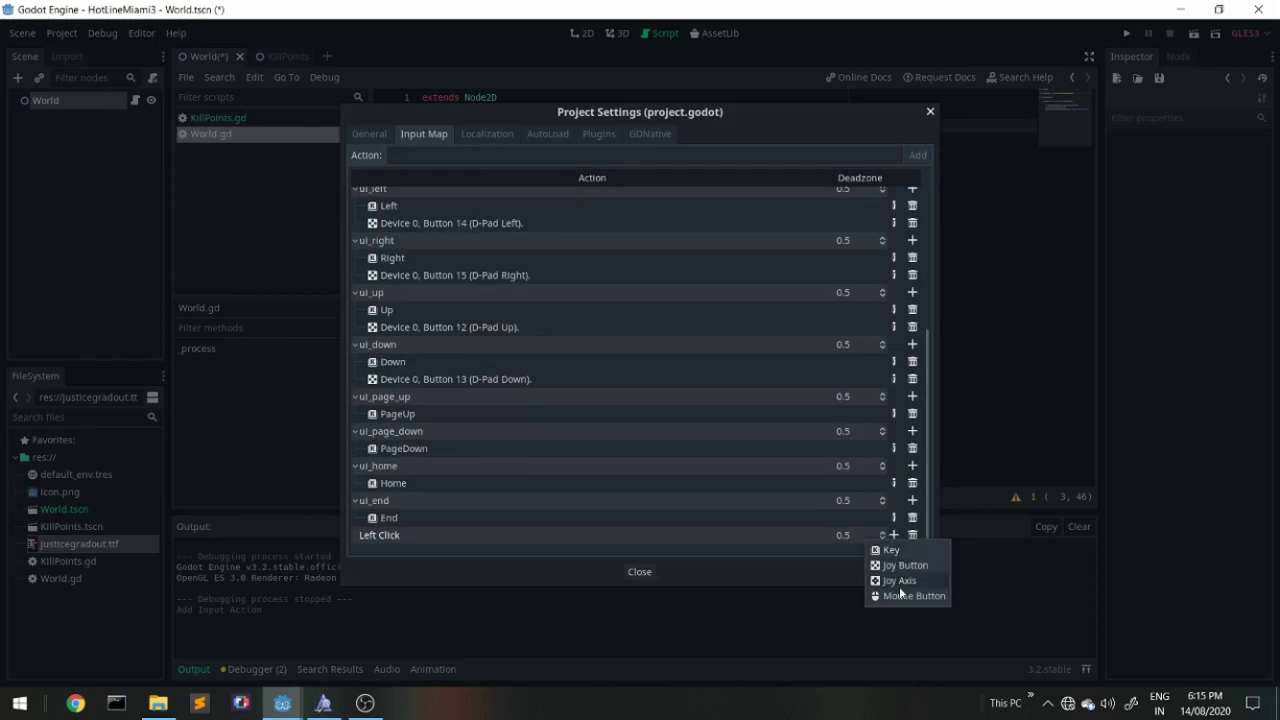
left_click(899, 588)
left_click(594, 375)
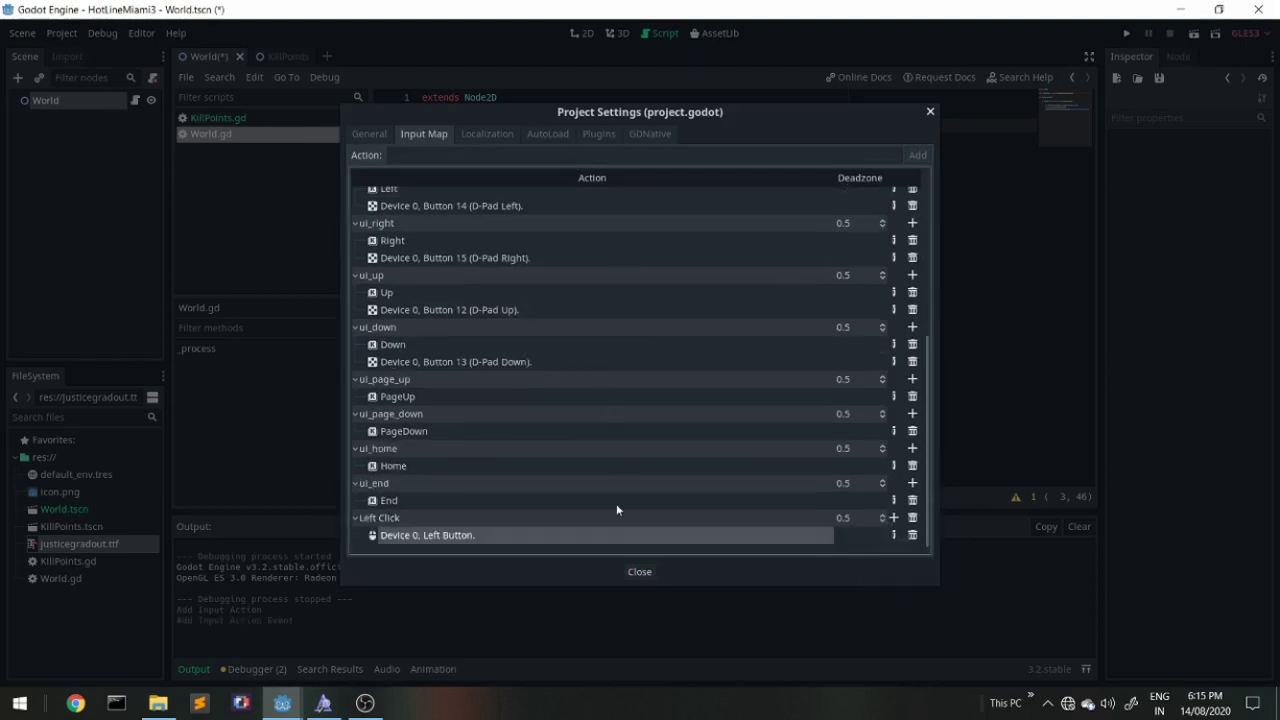
left_click(640, 572)
Run the game, click six spots to spawn +1000 popups, then close it.
left_click(1126, 34)
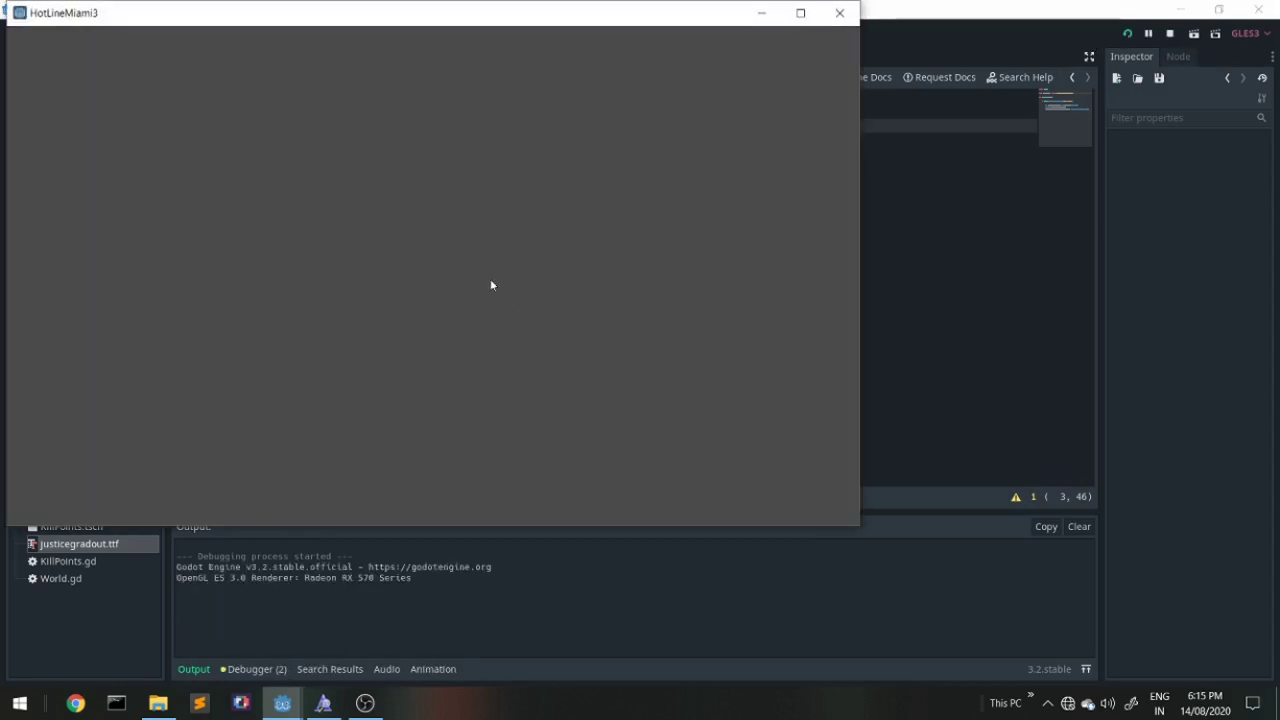
left_click(489, 278)
left_click(214, 293)
left_click(518, 250)
left_click(601, 181)
left_click(331, 205)
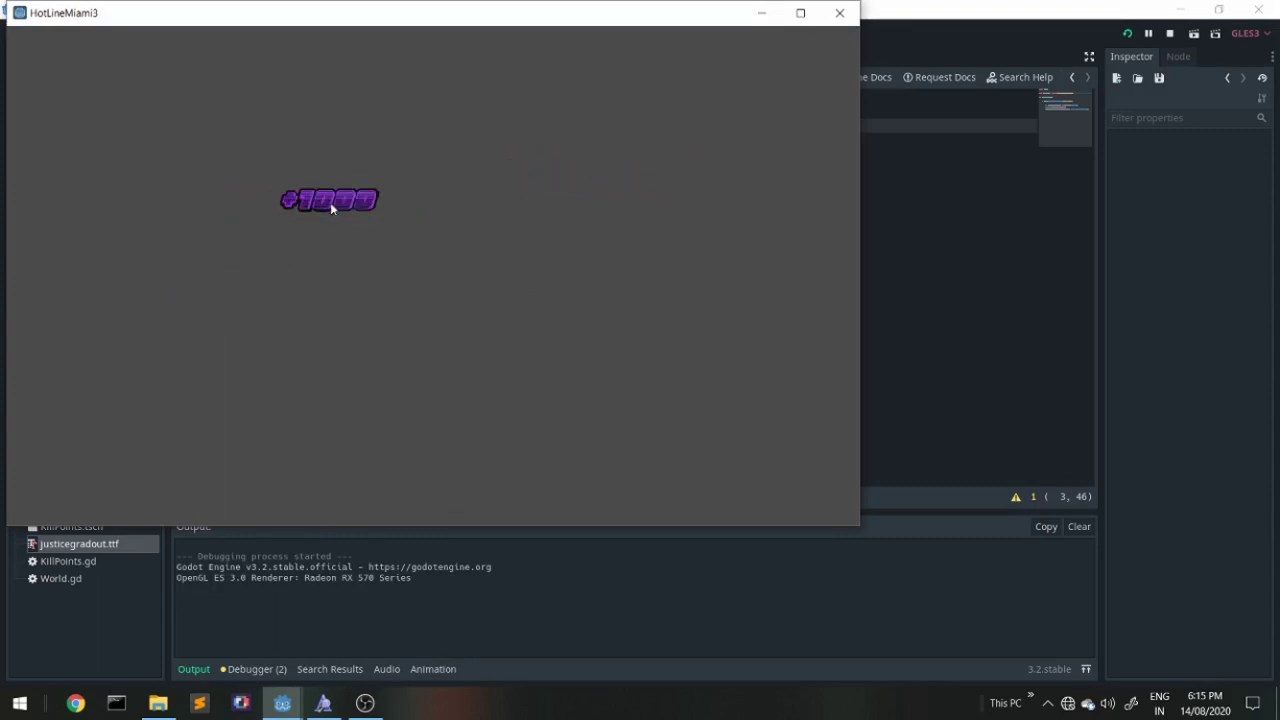
left_click(840, 30)
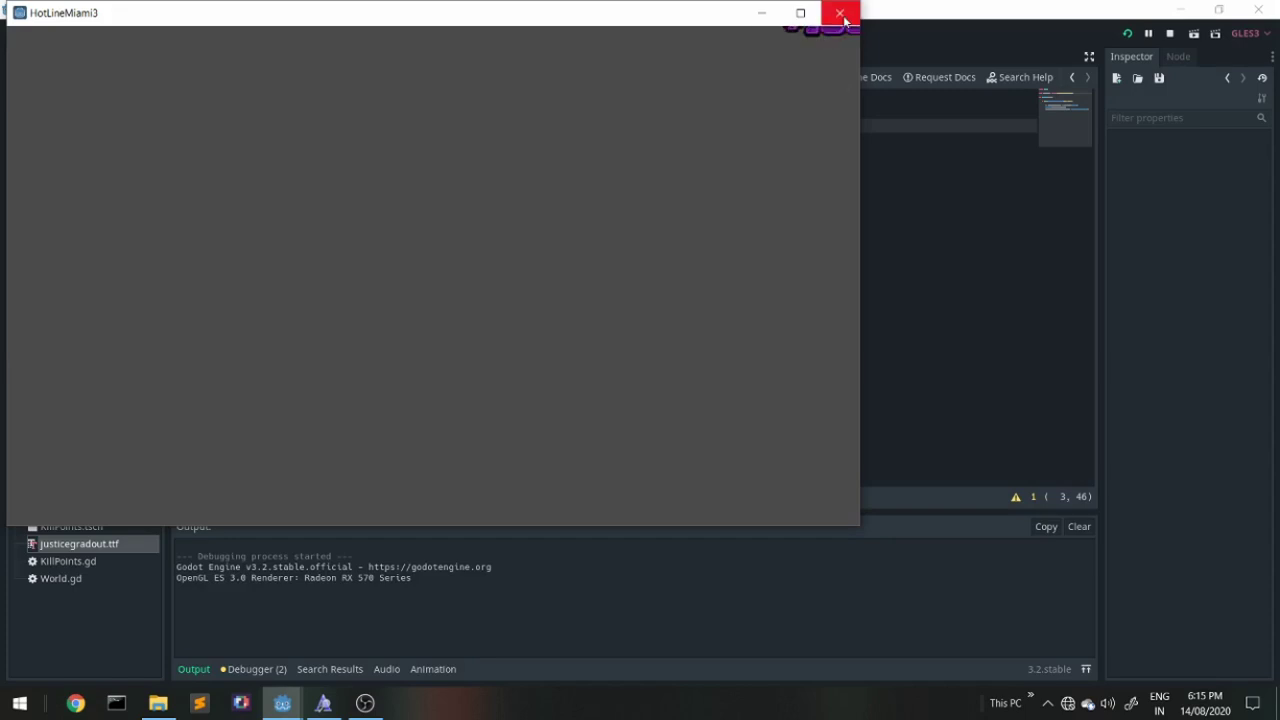
left_click(840, 13)
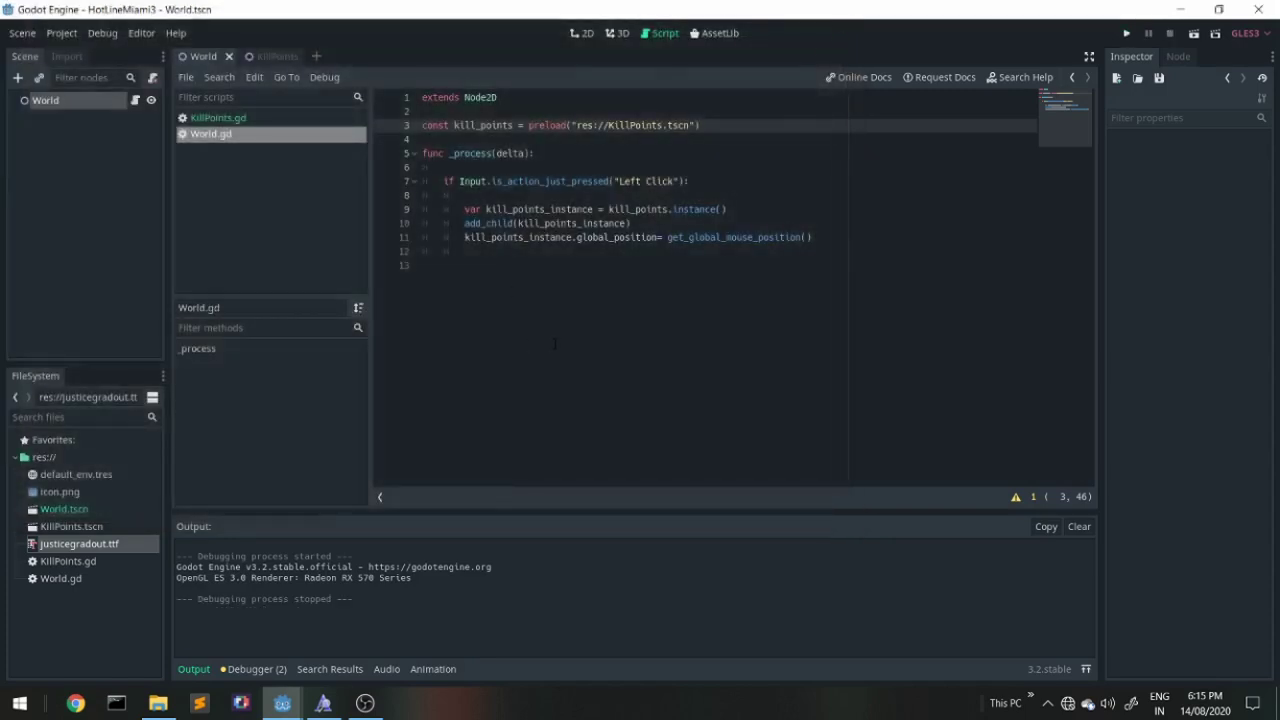